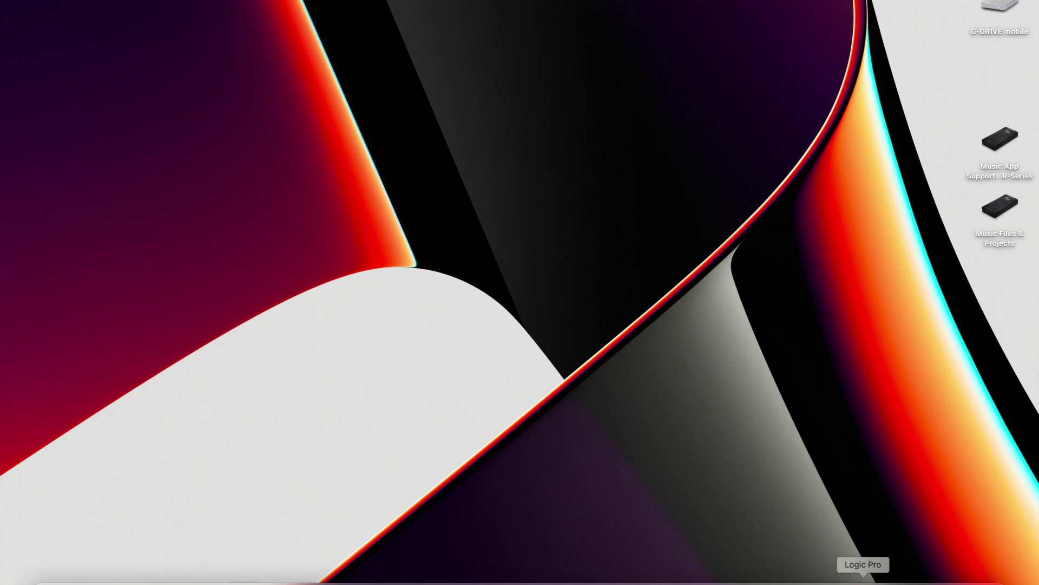
Step: Launch Logic Pro and create a new Empty Project from the project chooser
left_click(863, 581)
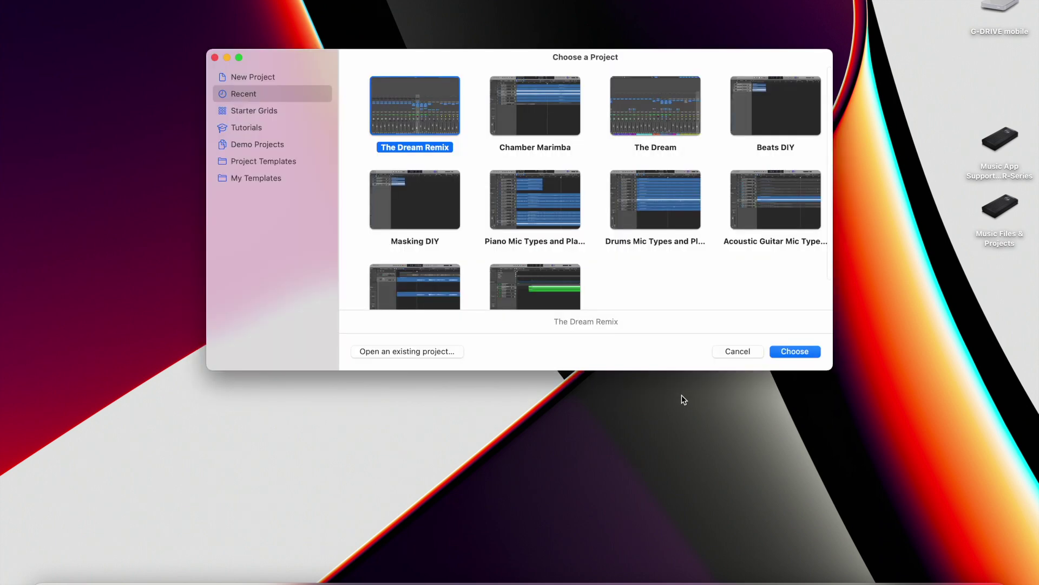
left_click(237, 79)
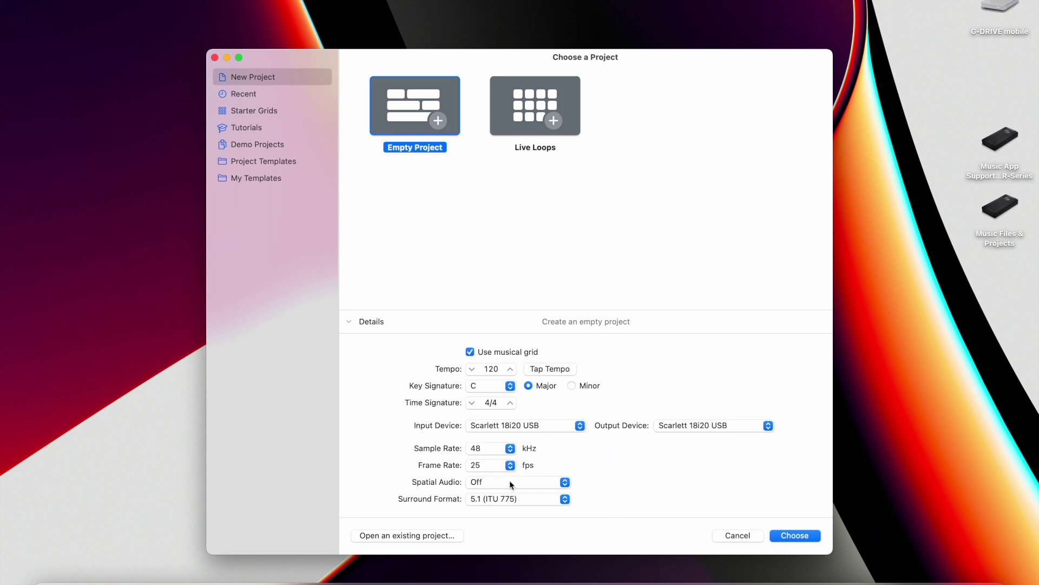
left_click(786, 536)
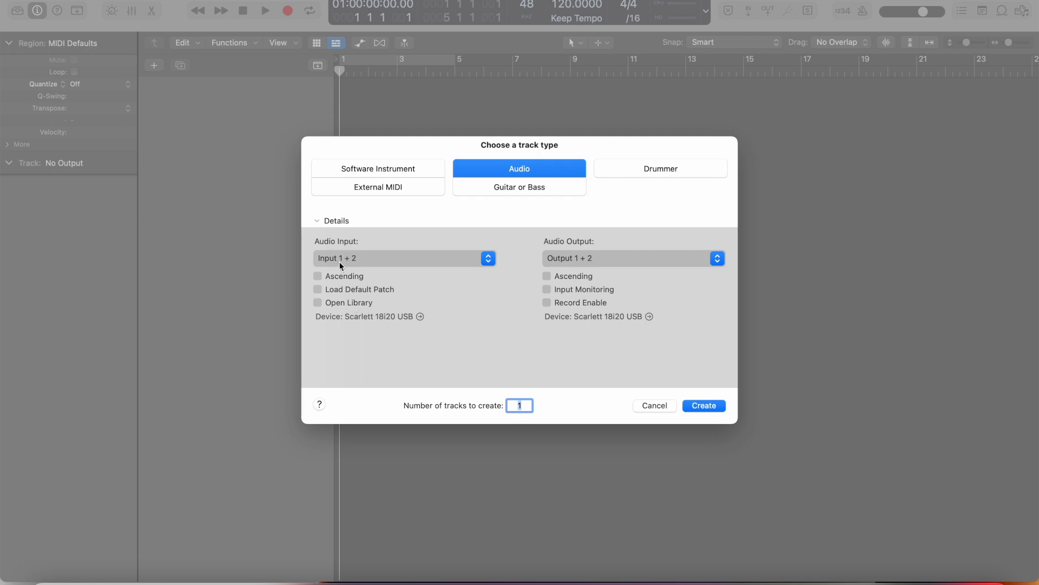
Step: Create four audio tracks, Audio 1 to Audio 4, all on Input 1 + 2
left_click(381, 262)
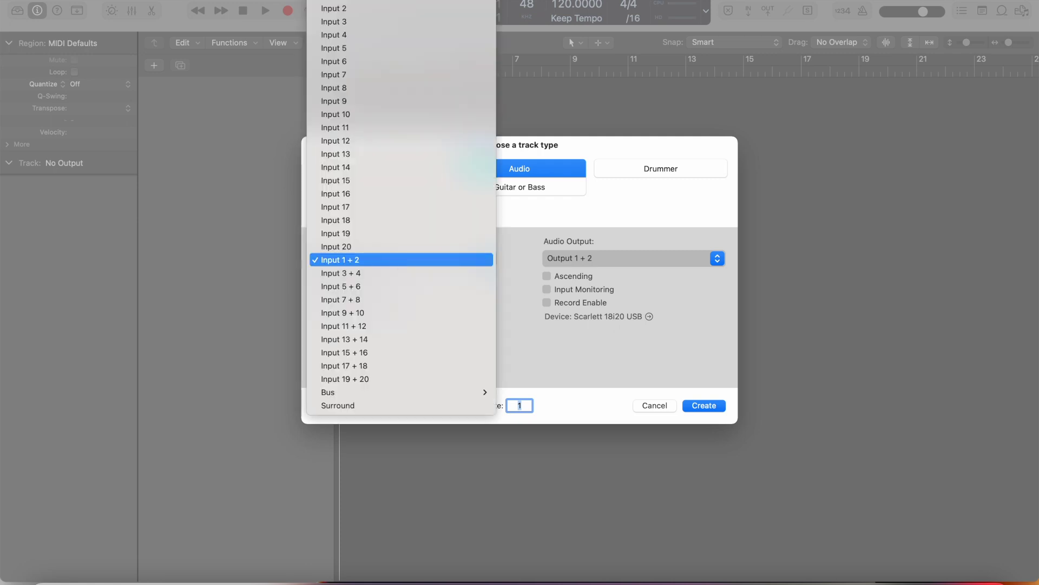
left_click(399, 262)
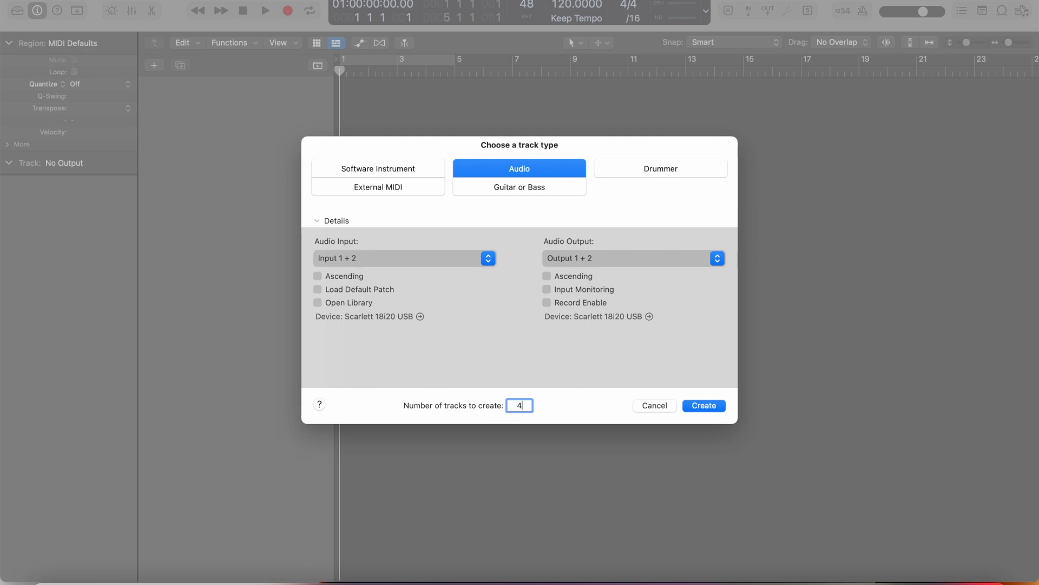
left_click(706, 407)
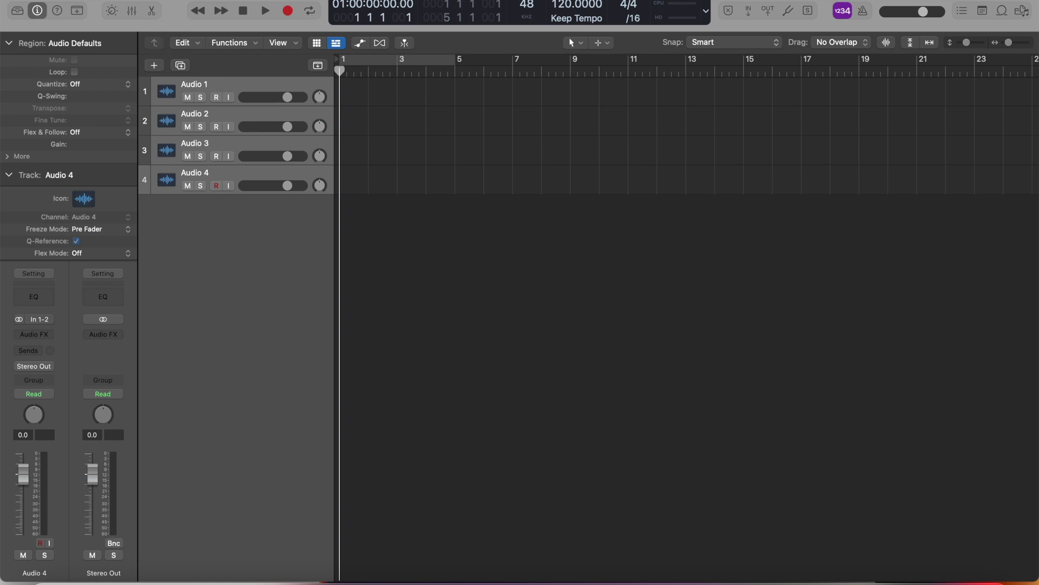
Step: Keep the project sample rate at 48 kHz in Audio settings, then show Recording settings
left_click(86, 0)
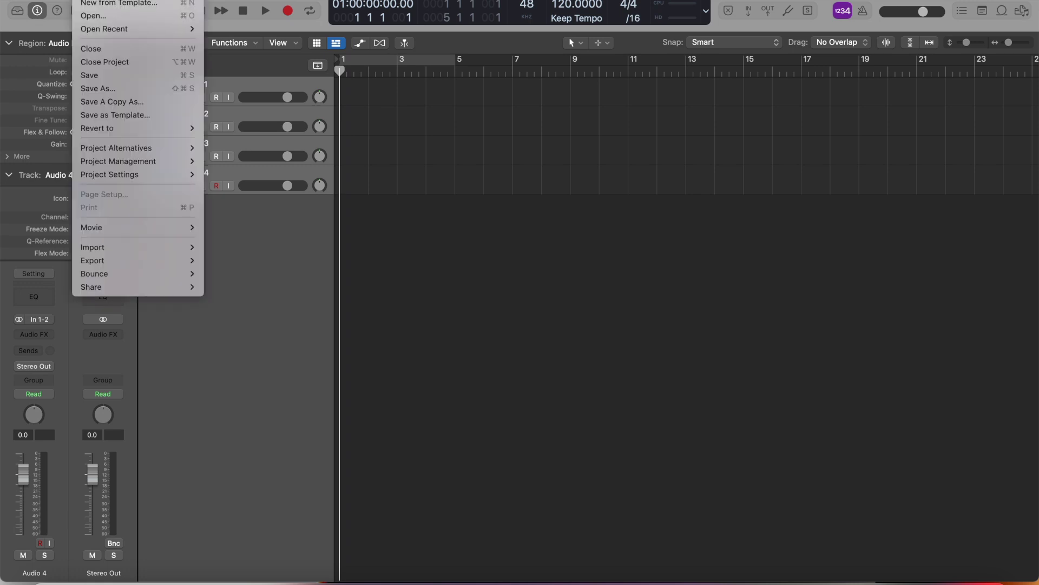
mouse_move(98, 176)
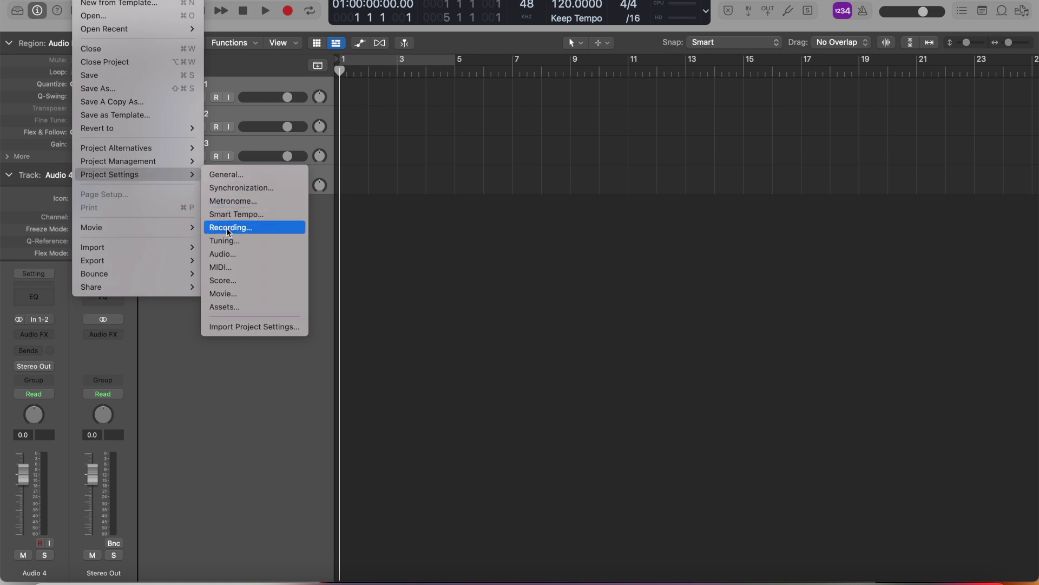
left_click(226, 255)
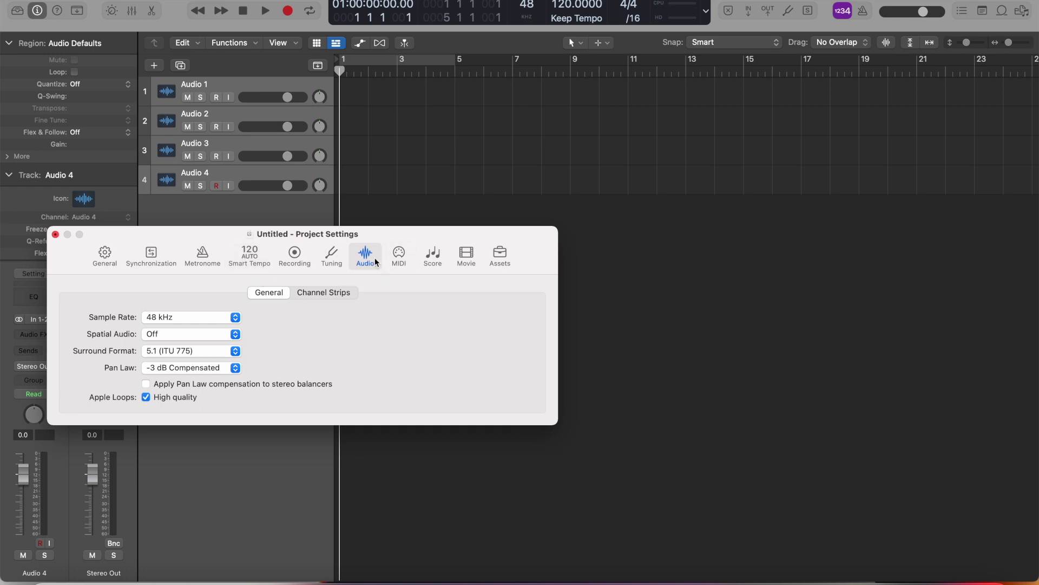
left_click(183, 318)
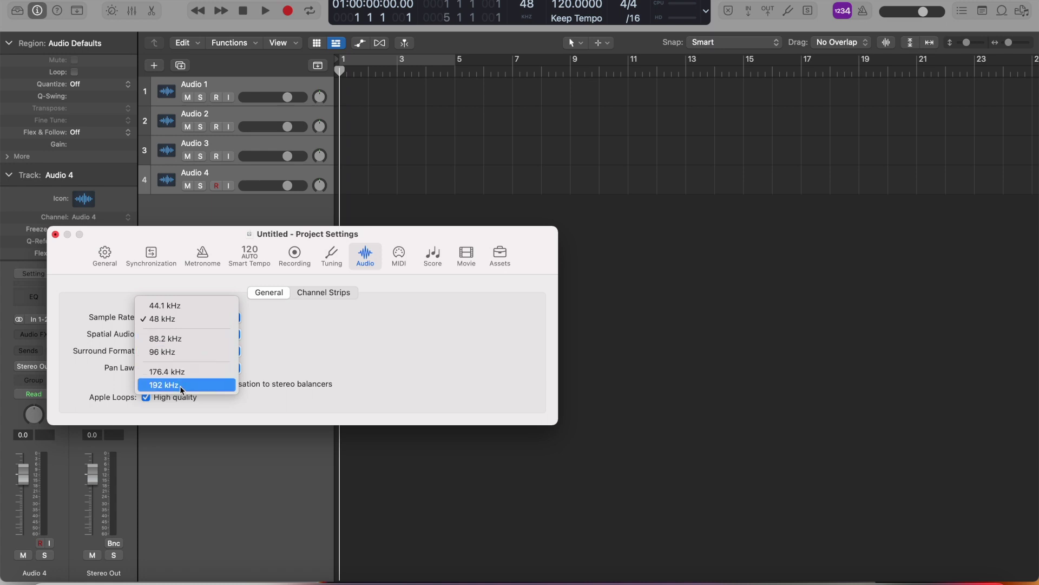
left_click(174, 319)
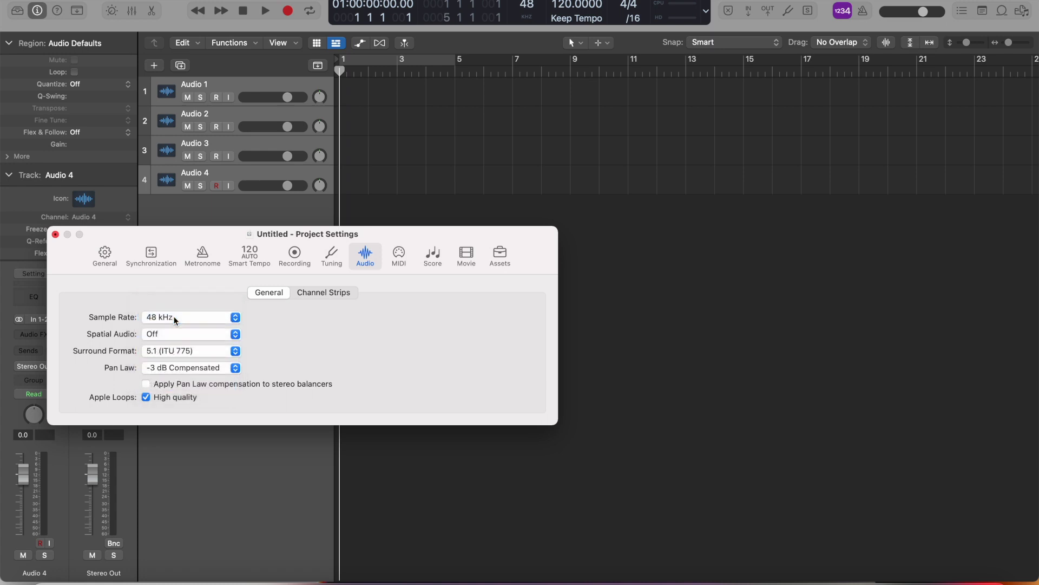
left_click(295, 256)
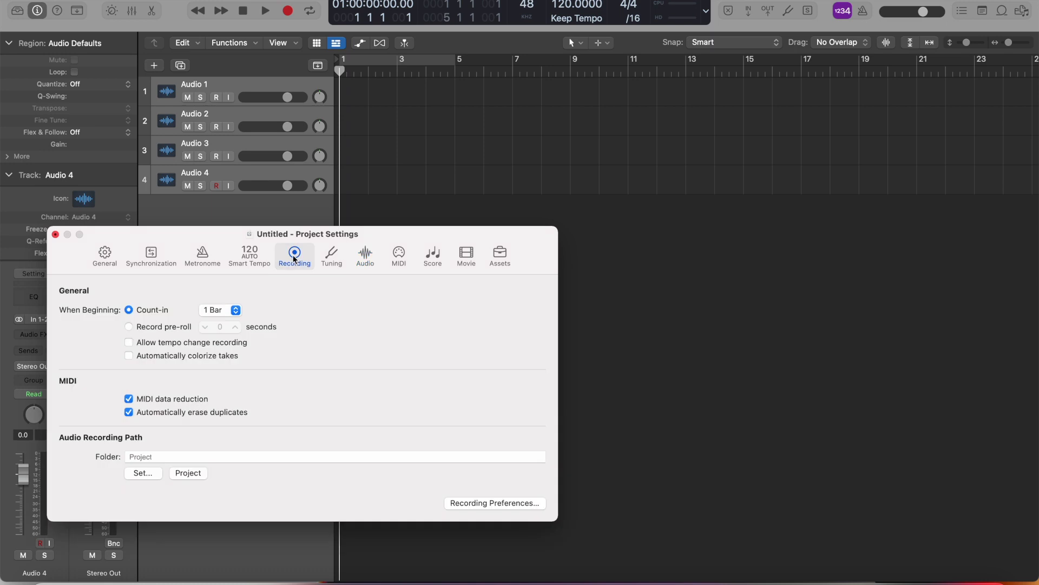
Step: Enable 24-bit AIFF recording in Recording preferences, then close Preferences and Project Settings
left_click(485, 503)
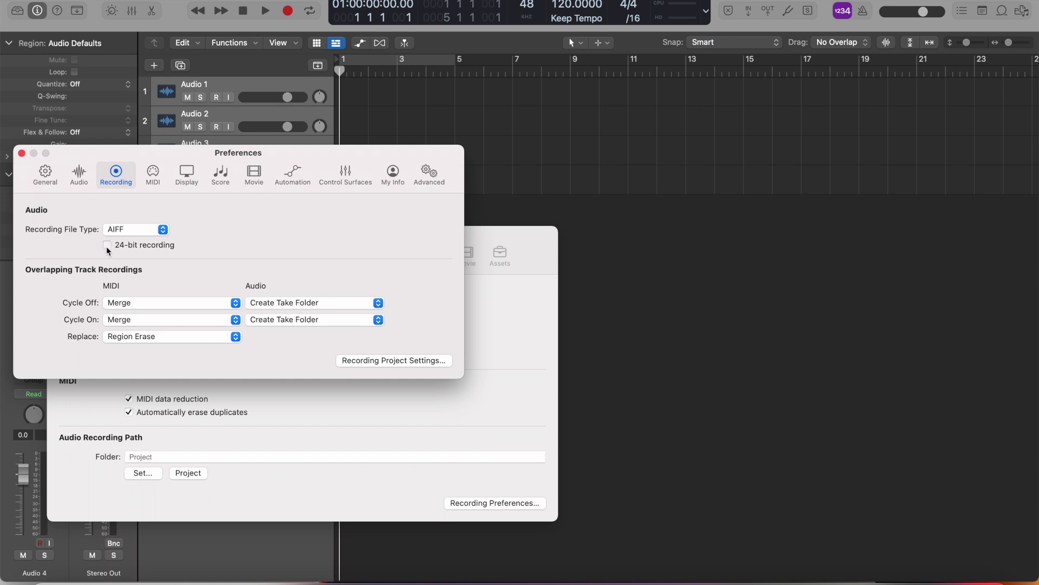
left_click(106, 245)
left_click(22, 154)
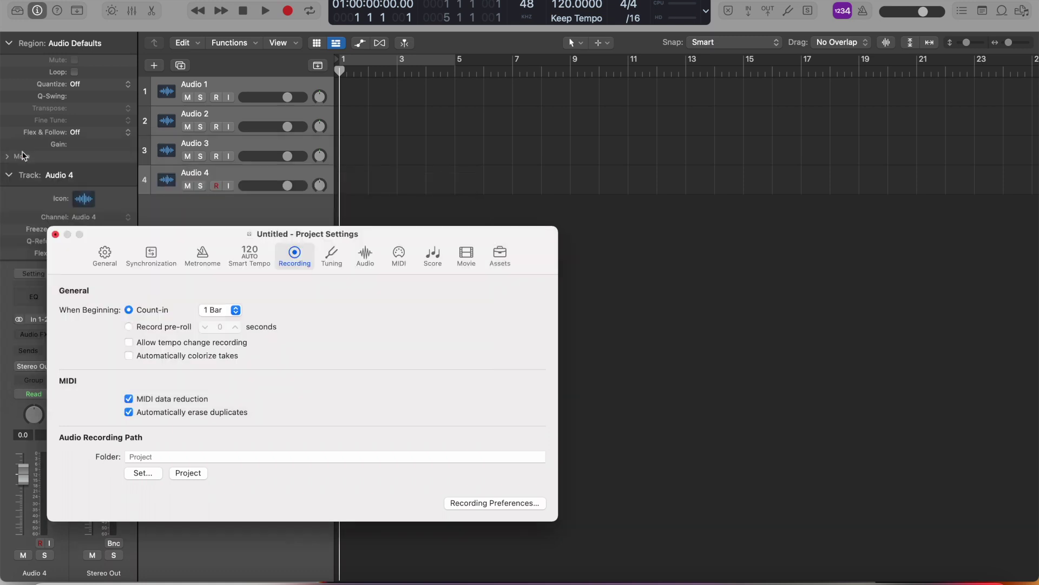
left_click(55, 235)
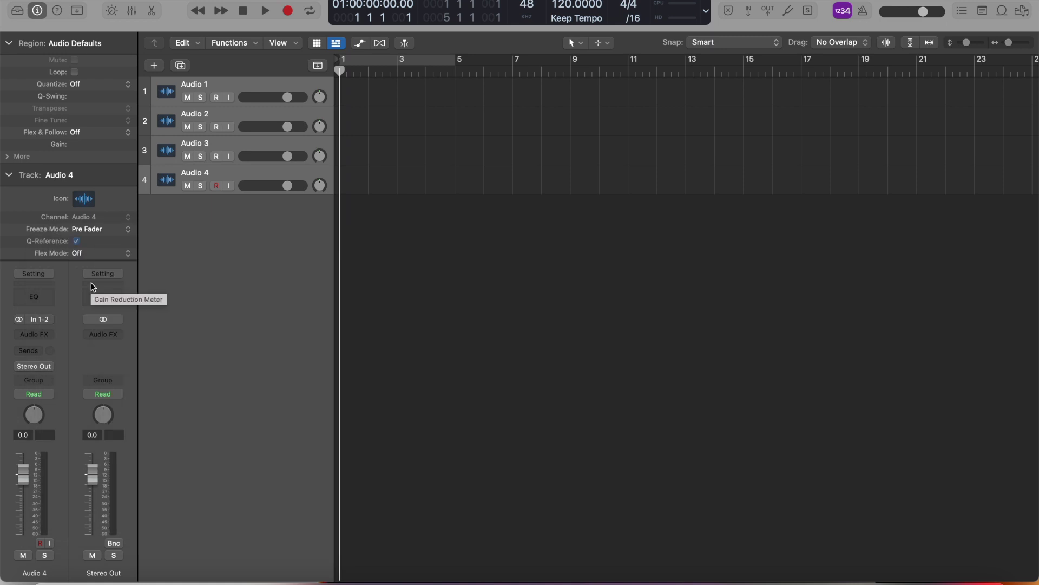
Step: In Finder, open G-DRIVE mobile > Whitworth > Chamber Recording 02-21-22 > Clips/Catching Shadows
key("super+Tab")
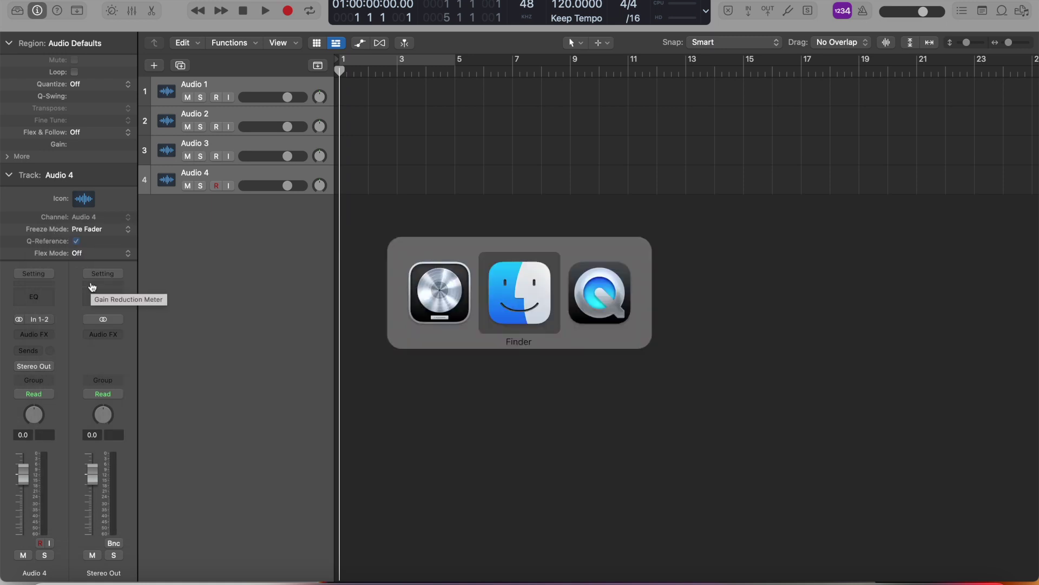
left_click(519, 305)
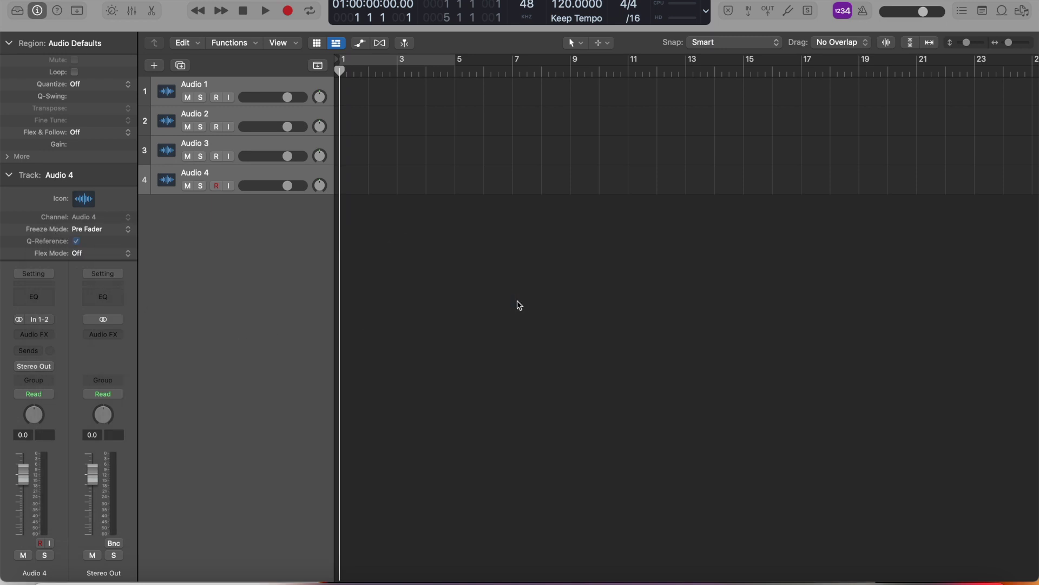
left_click(155, 0)
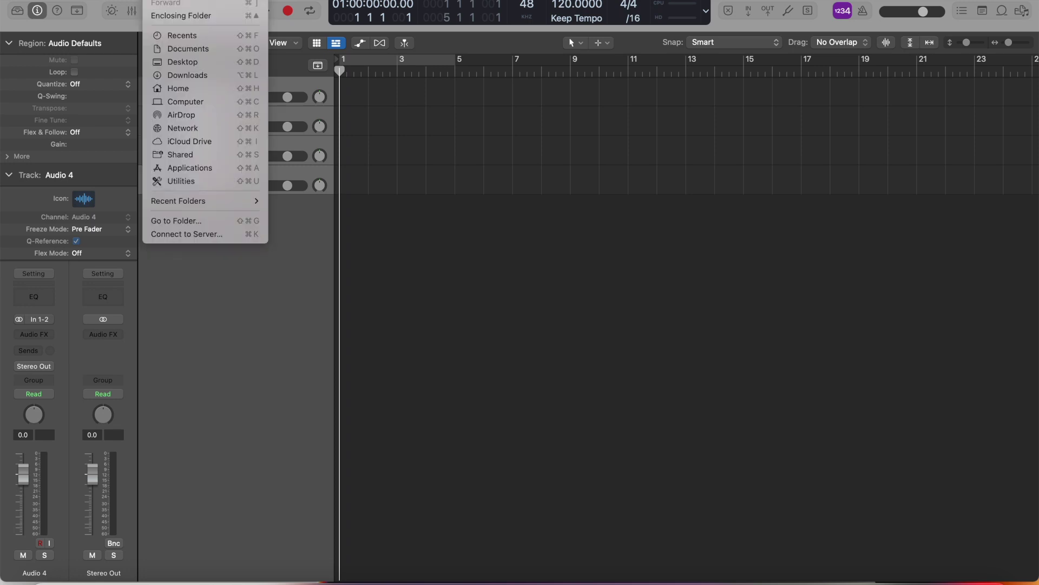
left_click(156, 98)
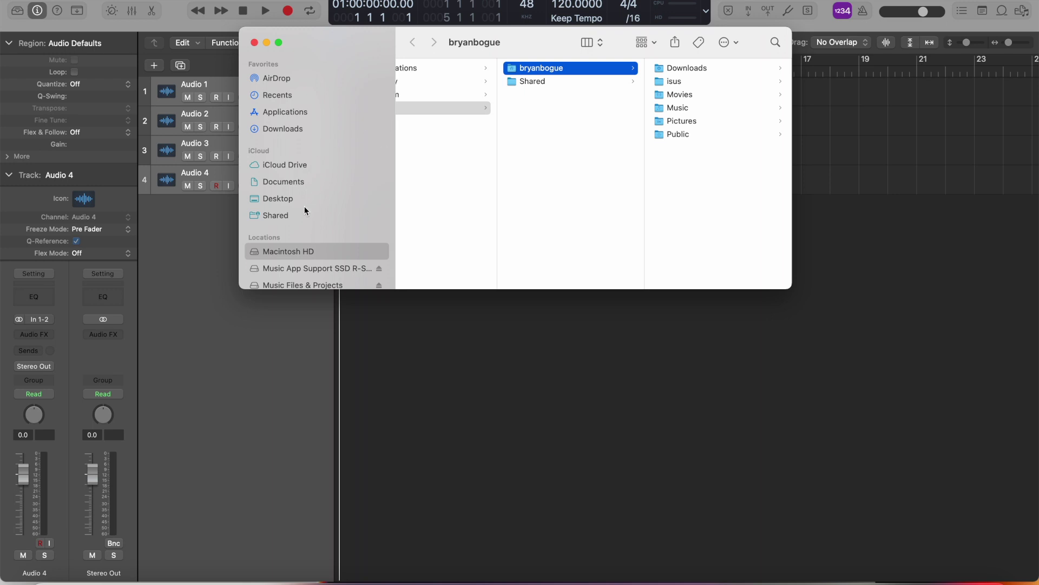
scroll(307, 212, "down", 5)
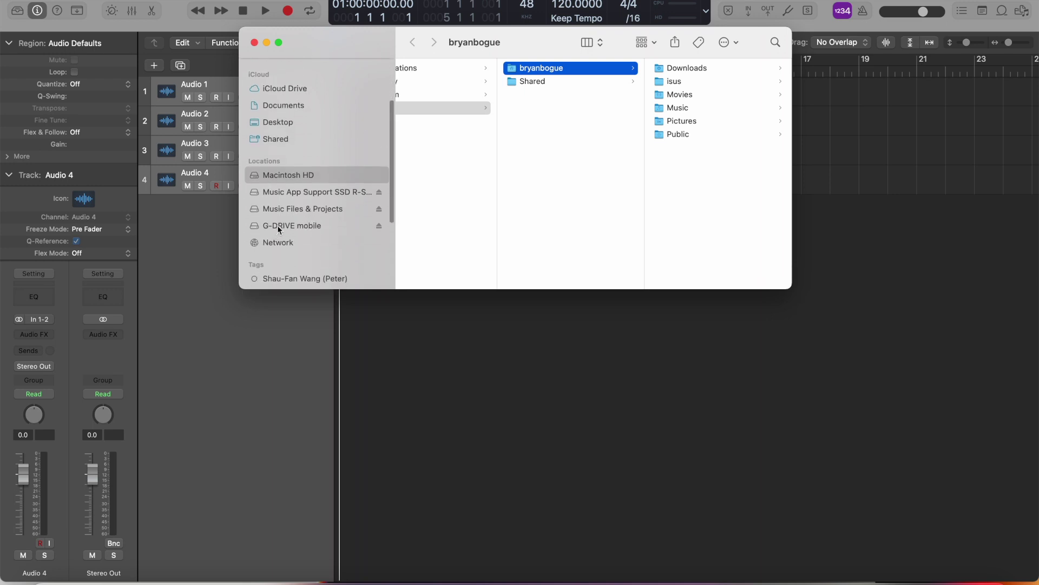
left_click(277, 226)
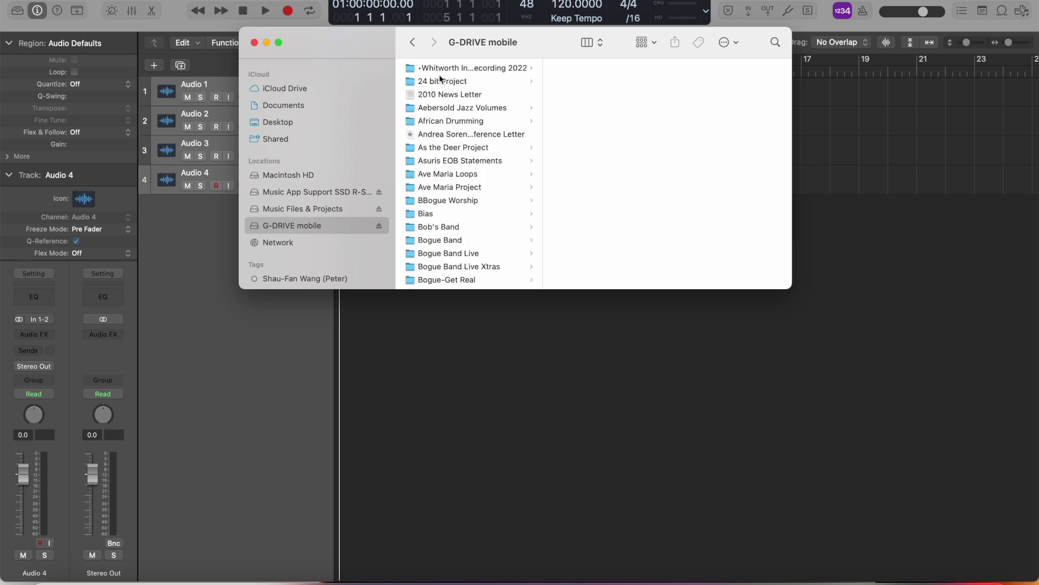
left_click(440, 70)
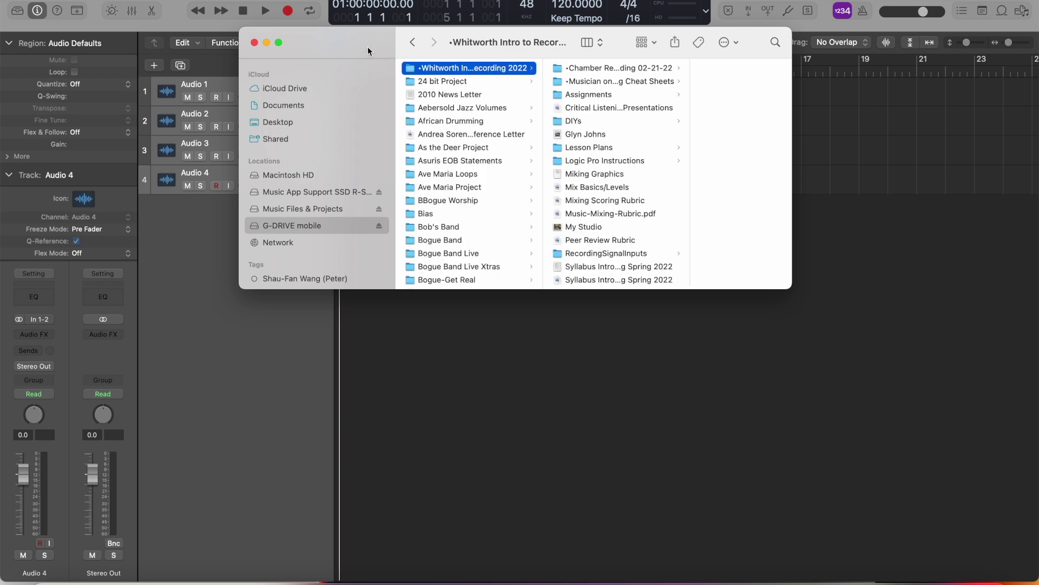
left_click_drag(369, 46, 385, 244)
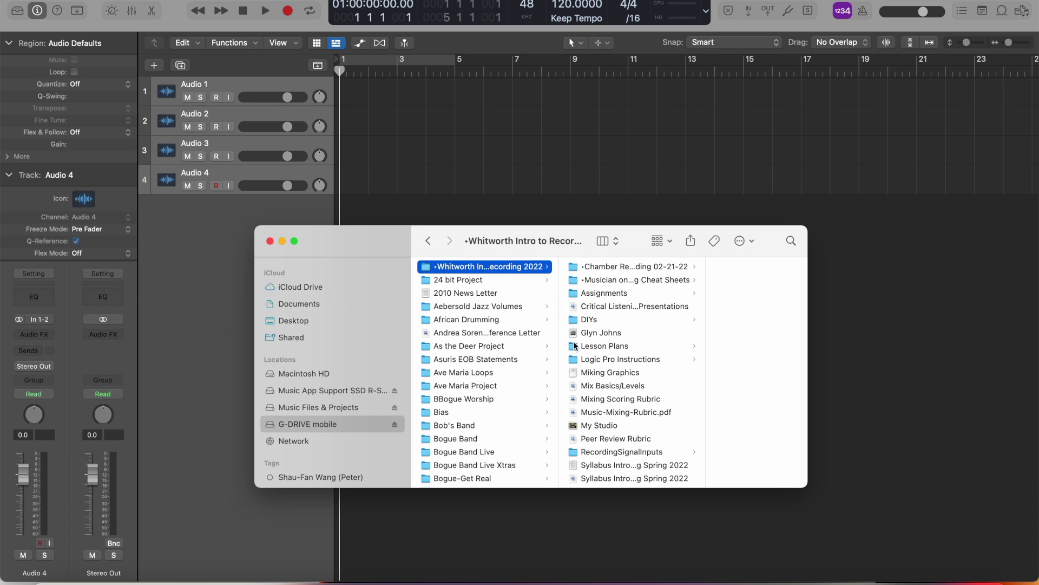
left_click(598, 268)
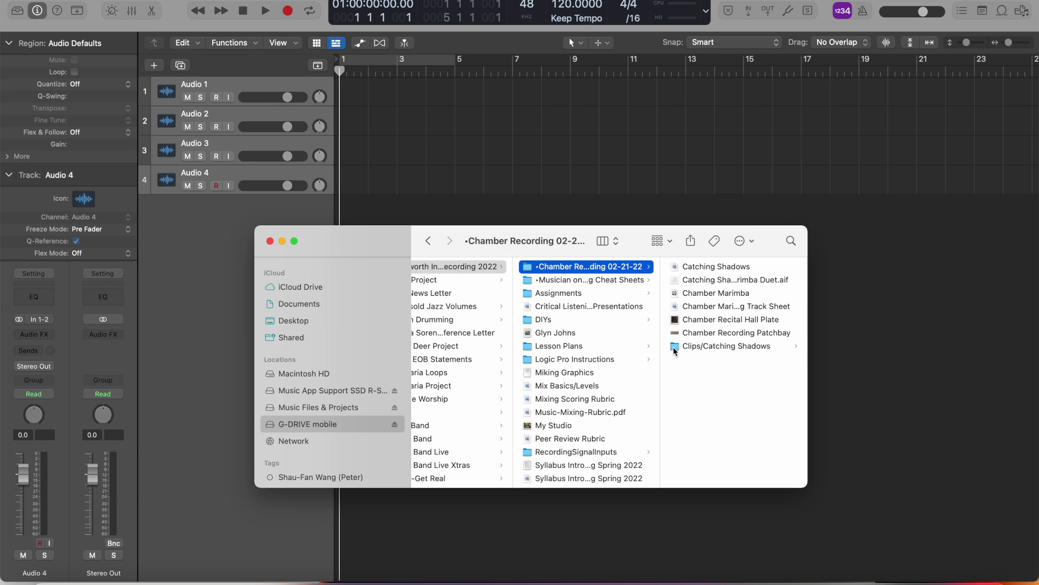
left_click(673, 348)
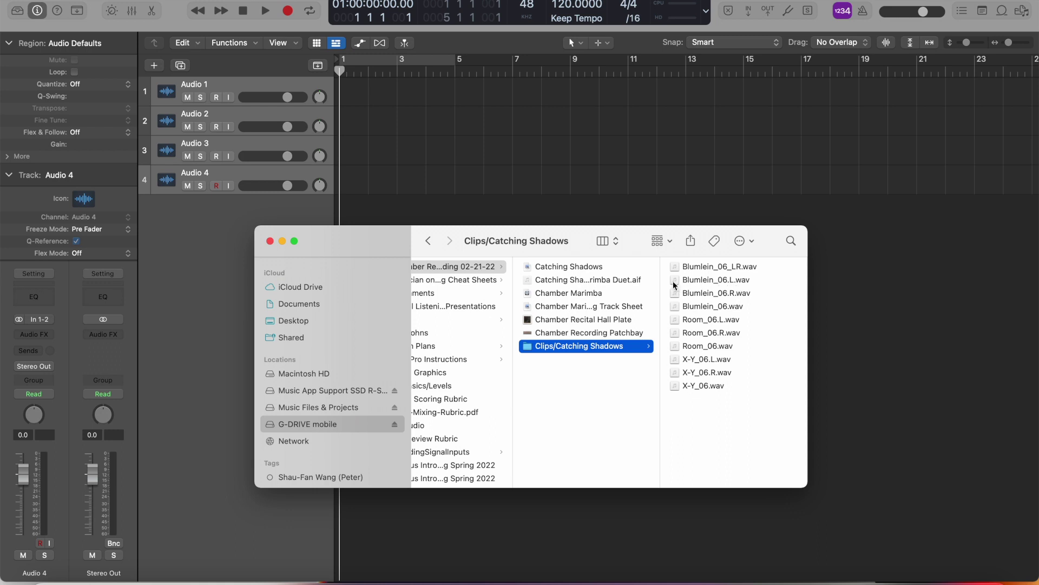
Step: Drag Blumlein_06 onto track 1 and Room_06 onto track 3
left_click_drag(674, 281, 338, 102)
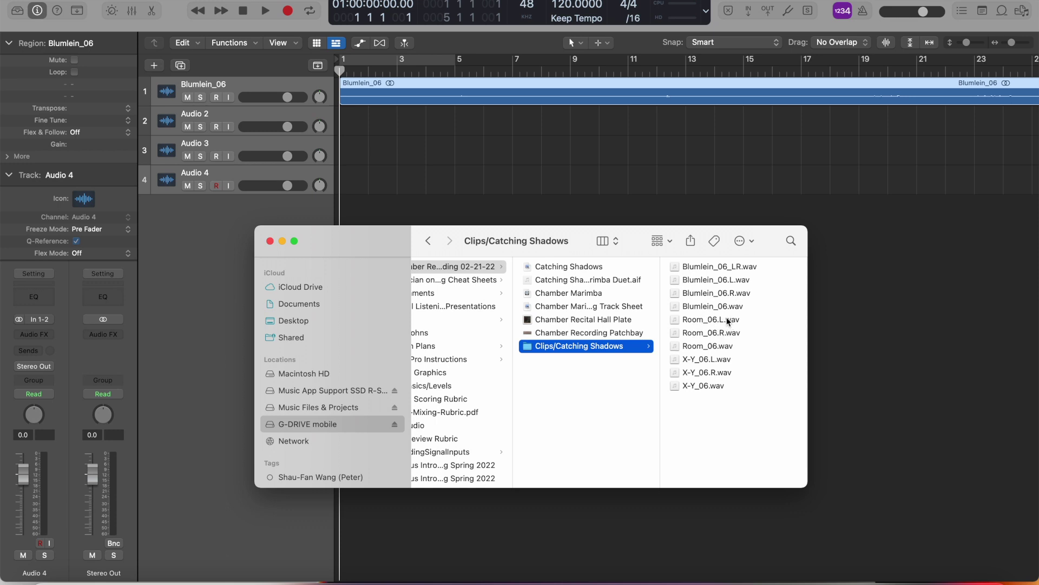
left_click_drag(674, 322, 340, 154)
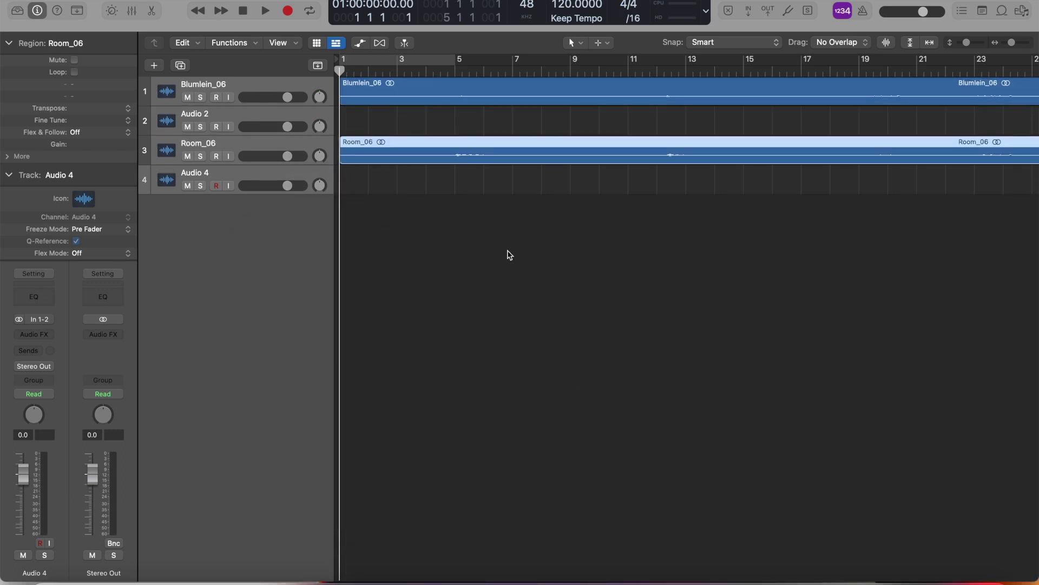
key("super+Tab")
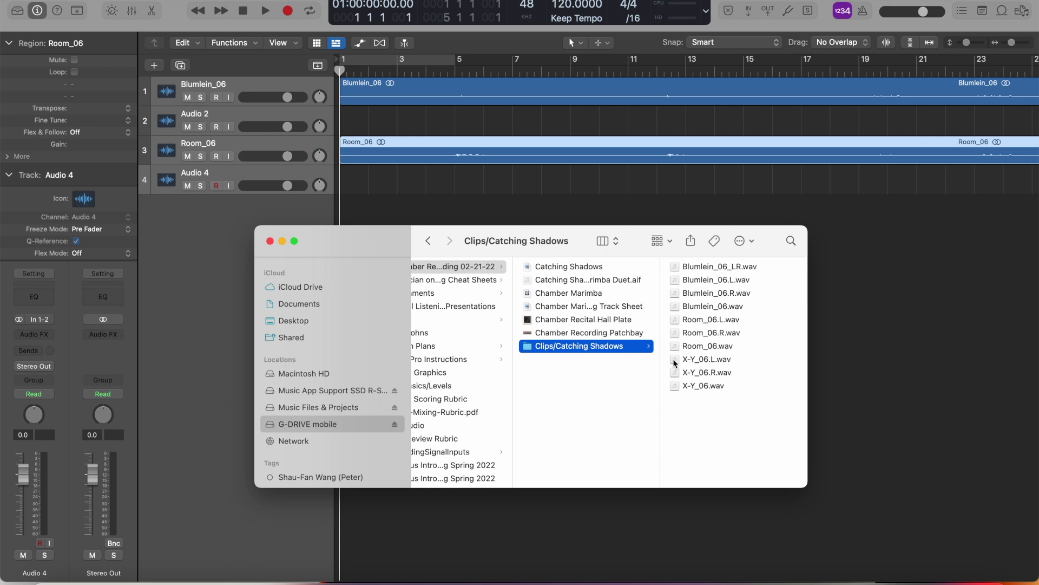
Step: Drop X-Y_06 onto track 2 and the Catching Shadows Marimba Duet.aif mix onto Audio 4
left_click_drag(674, 362, 378, 134)
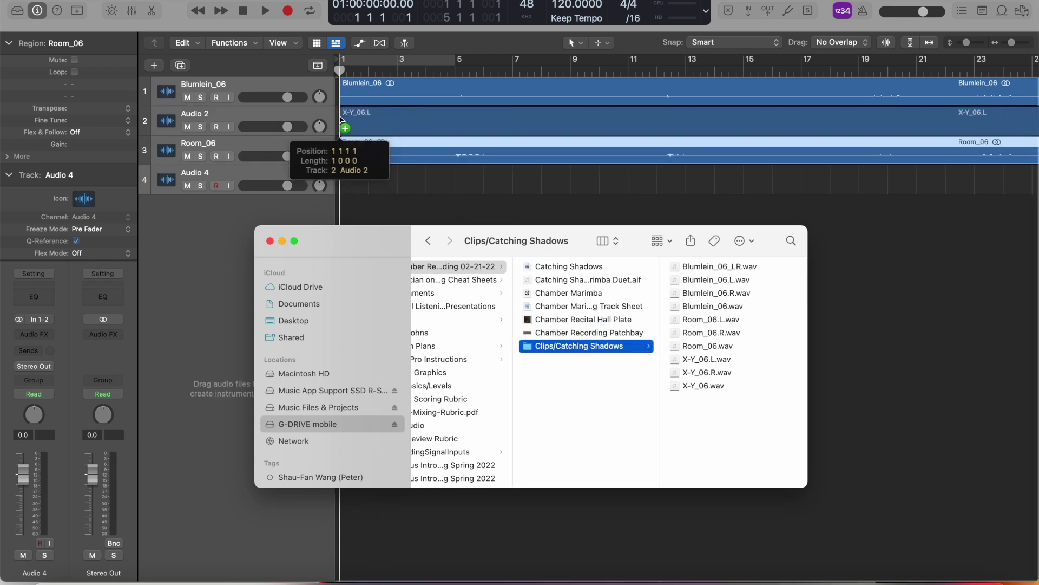
left_click_drag(341, 116, 343, 119)
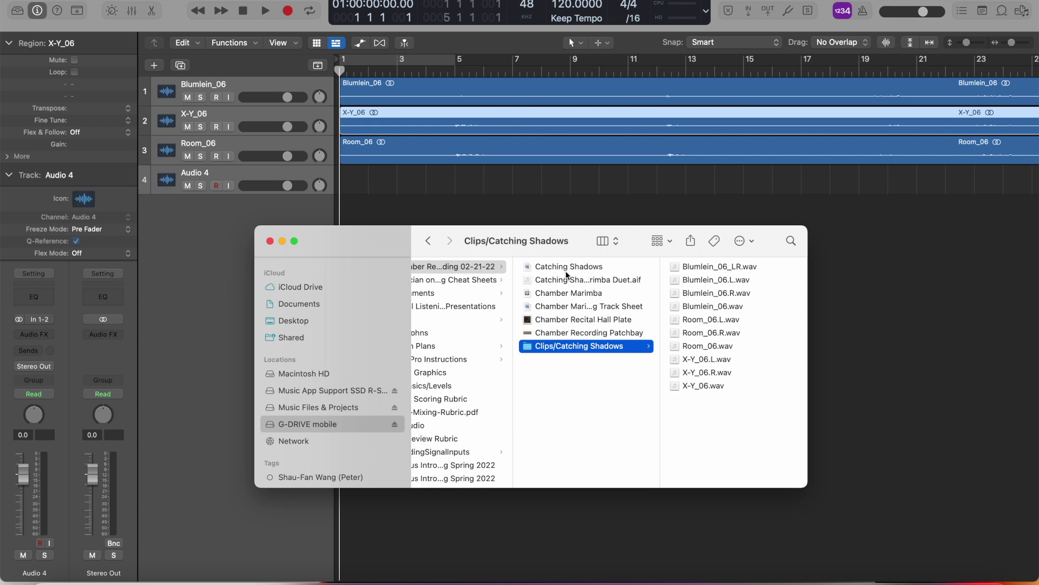
left_click(553, 281)
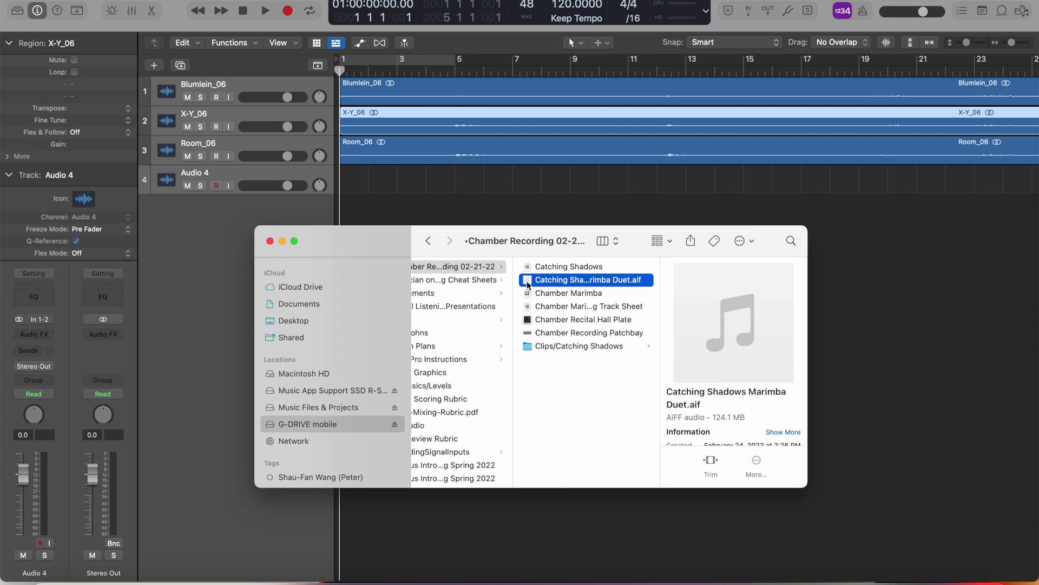
left_click_drag(528, 284, 341, 188)
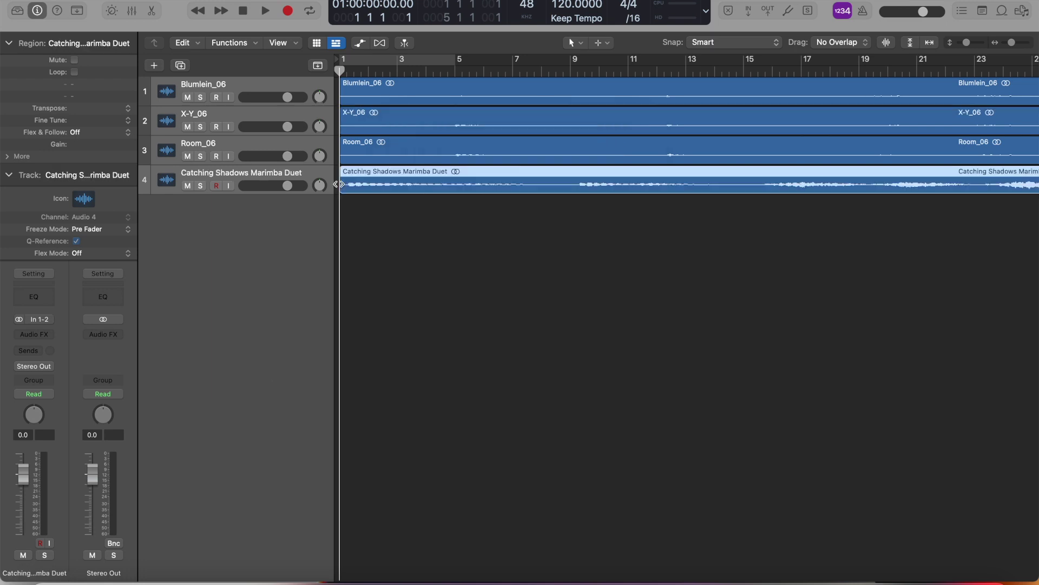
Step: Return to Logic and select each of the four tracks in turn, ending on Blumlein_06
key("super+Tab")
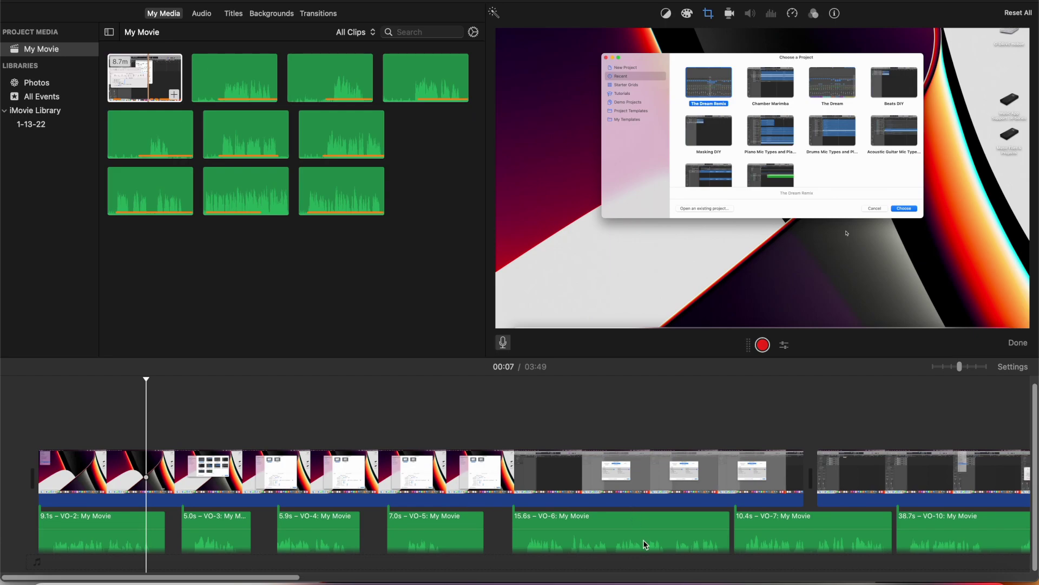
key("super+Tab")
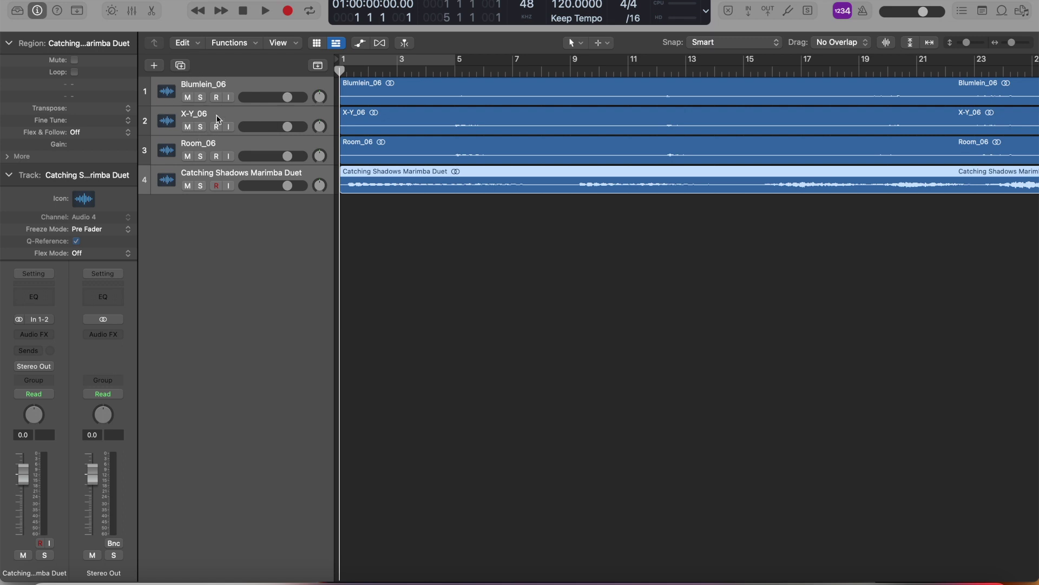
left_click(196, 102)
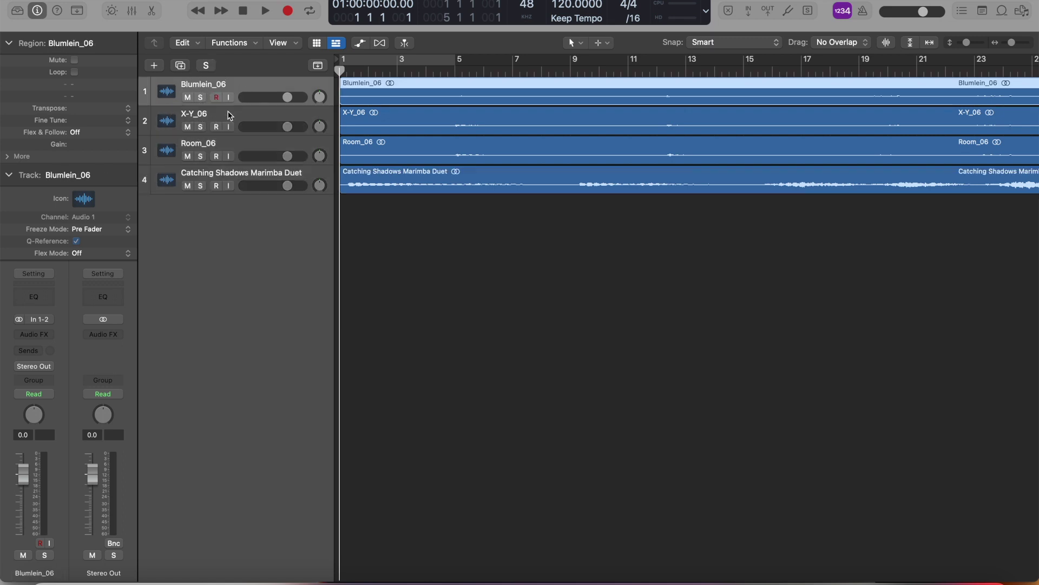
left_click(227, 116)
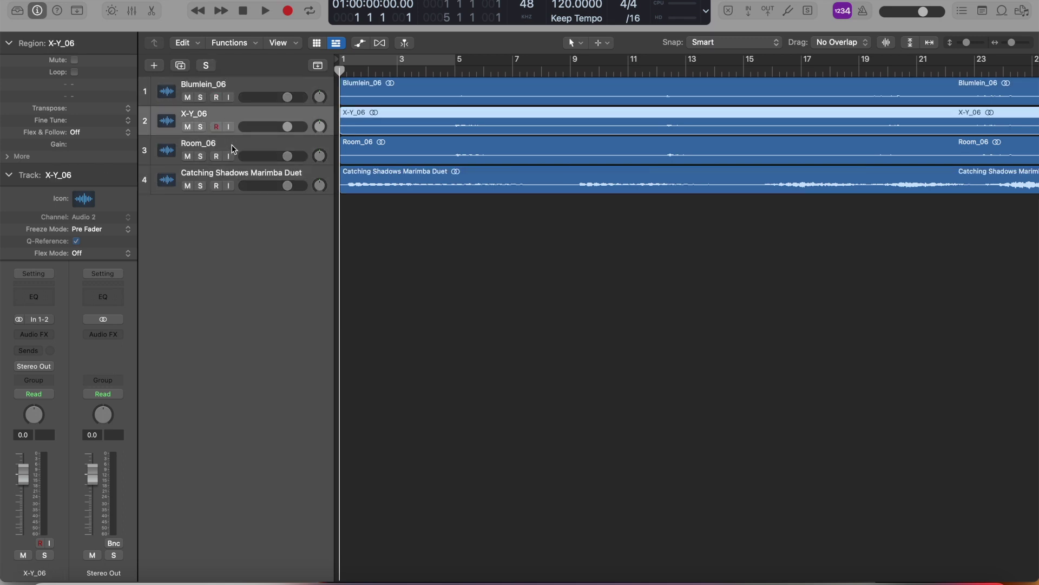
left_click(232, 147)
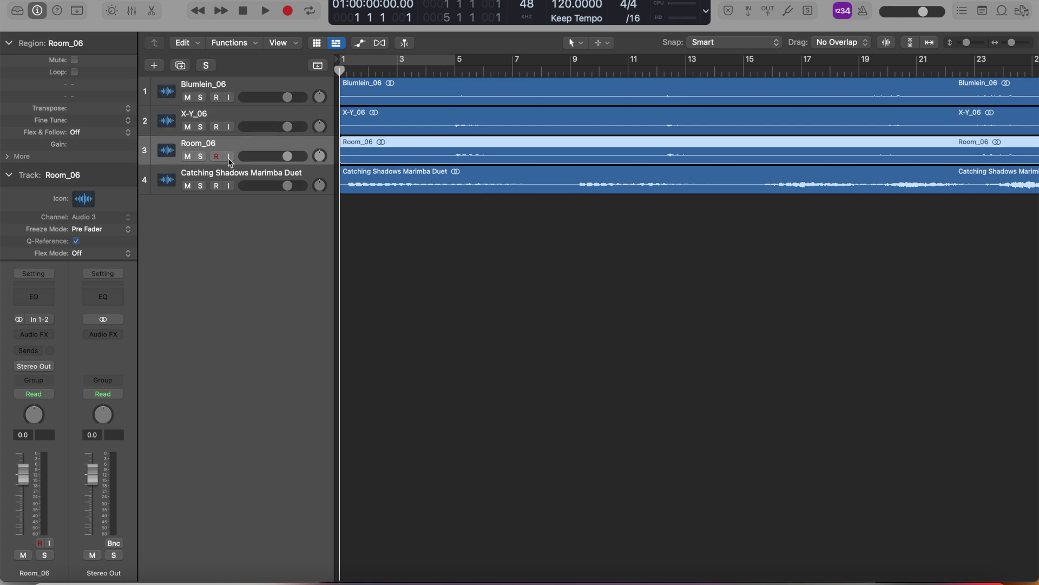
left_click(171, 176)
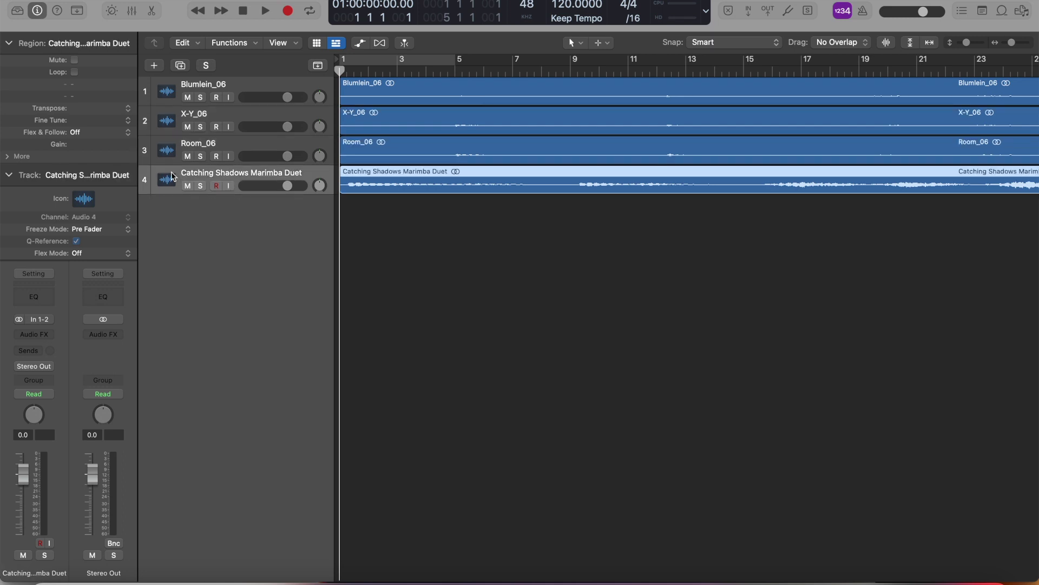
left_click(245, 88)
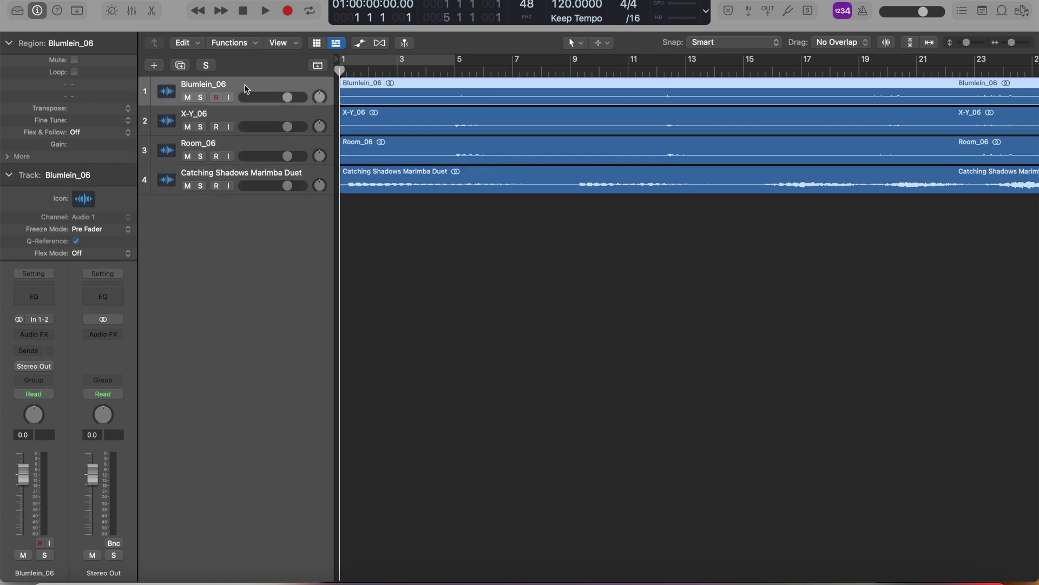
Step: Toggle global solo on and off, then solo the Blumlein_06 track
left_click(206, 66)
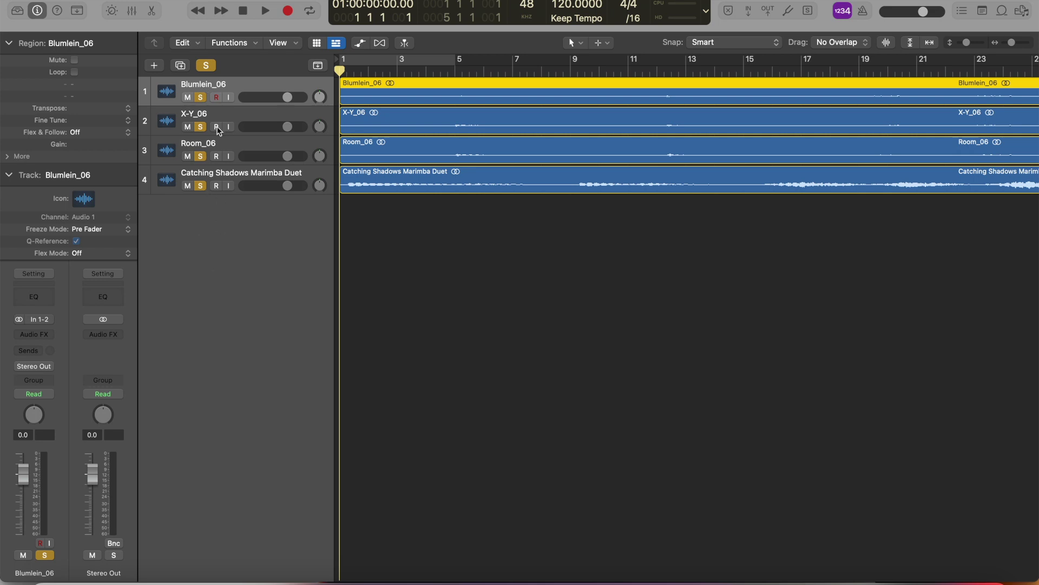
left_click(206, 66)
left_click(242, 119)
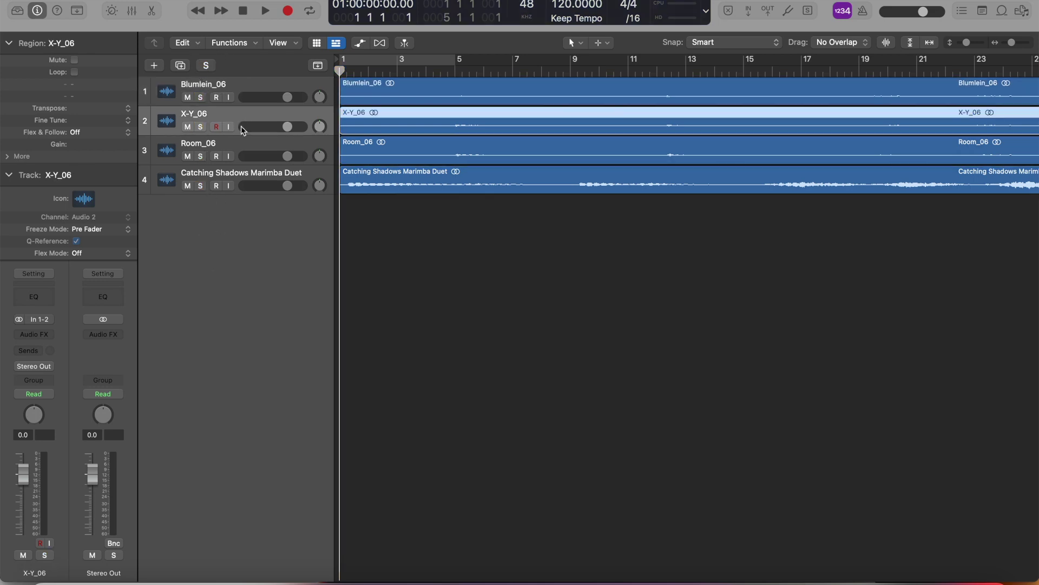
left_click(241, 148)
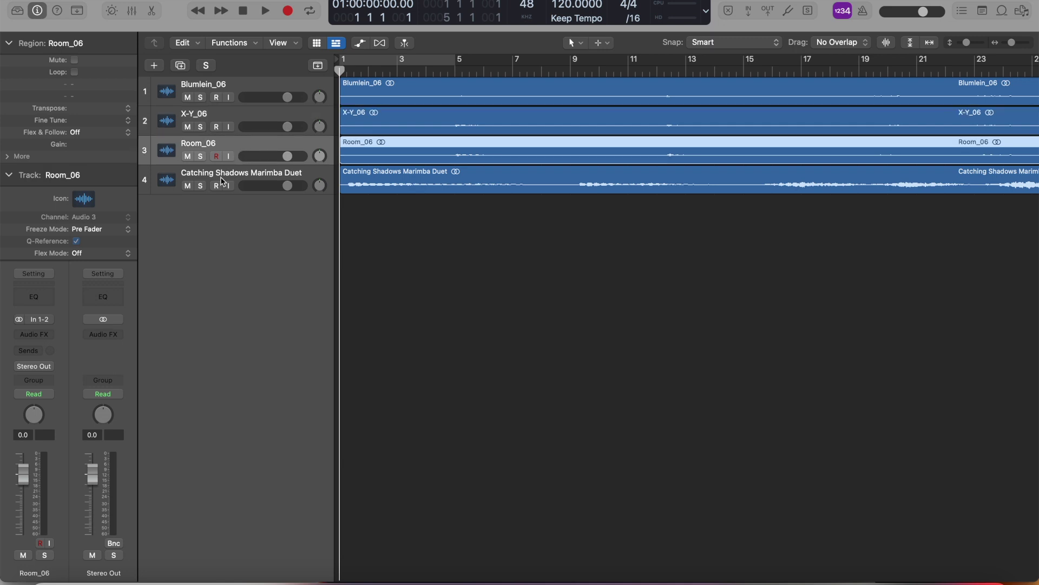
left_click(176, 170)
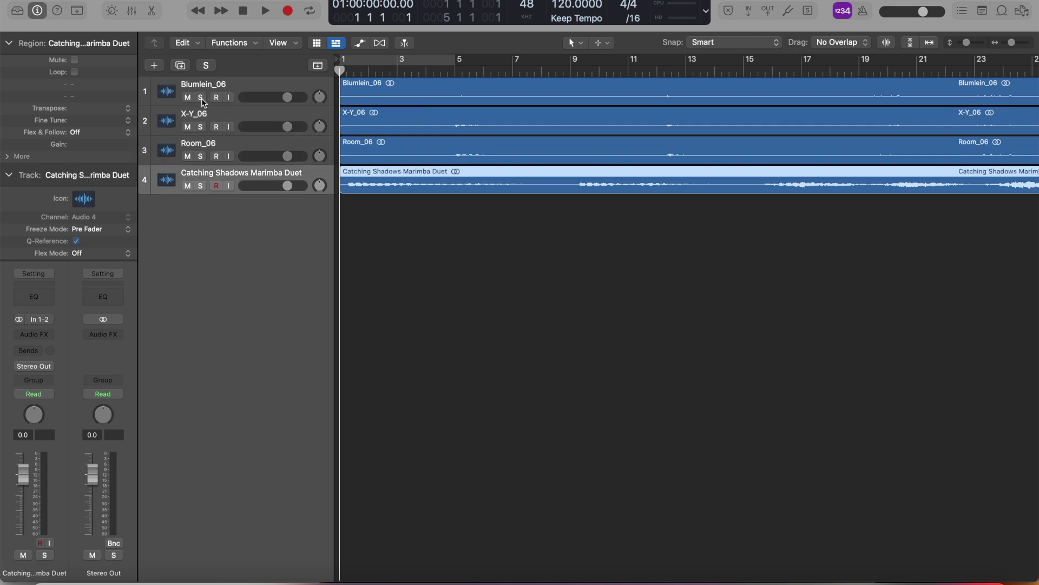
left_click(238, 90)
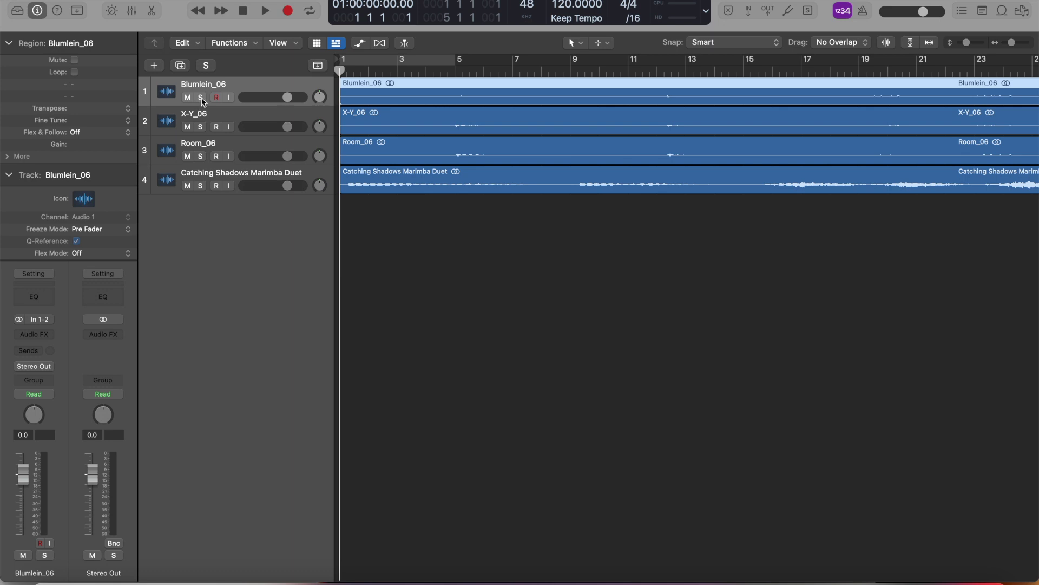
left_click(201, 97)
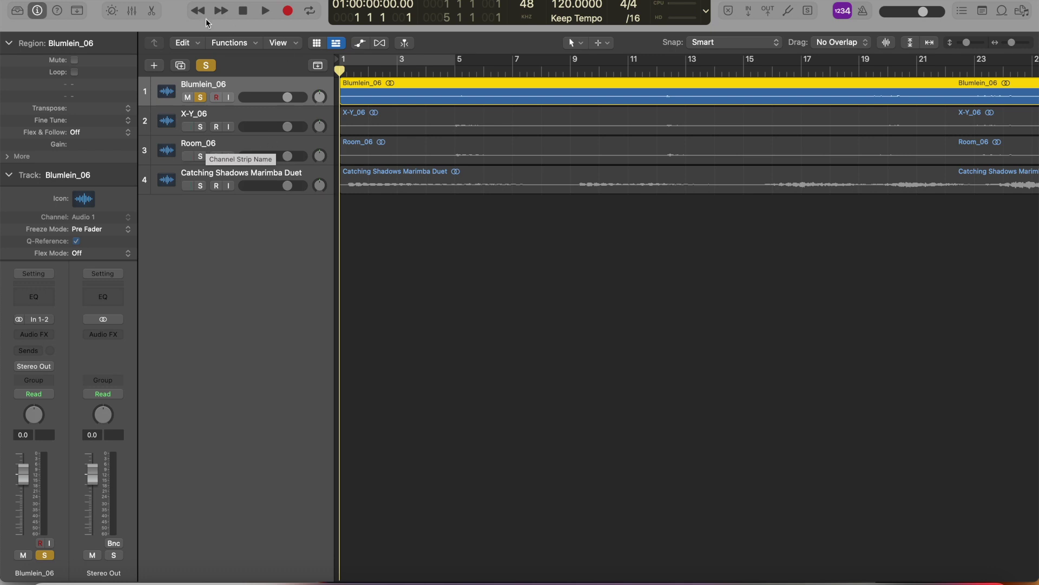
Step: Play the soloed Blumlein_06 track, stop, then unsolo and mute it
key("space")
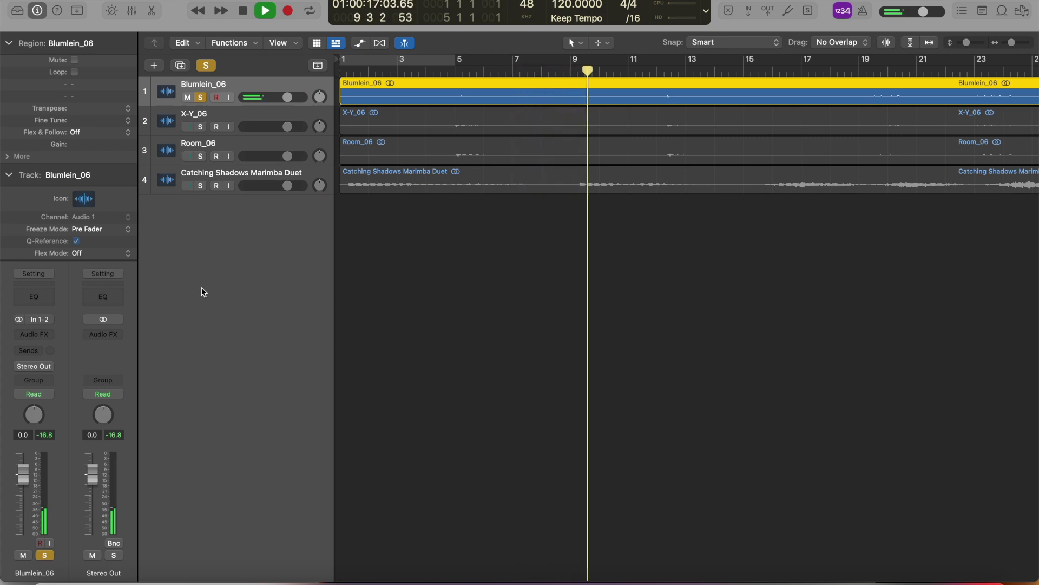
key("space")
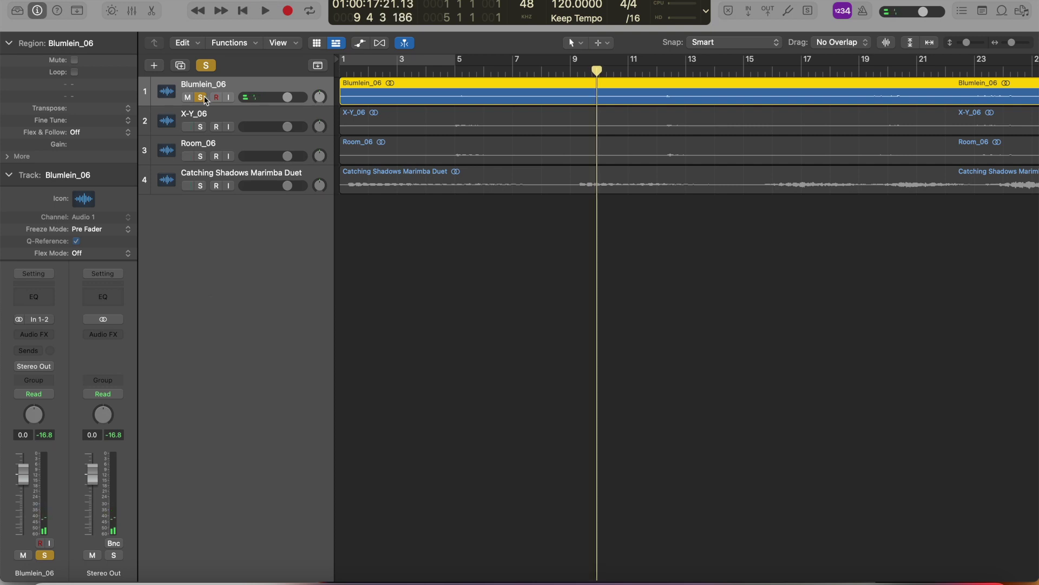
left_click(201, 97)
left_click(188, 96)
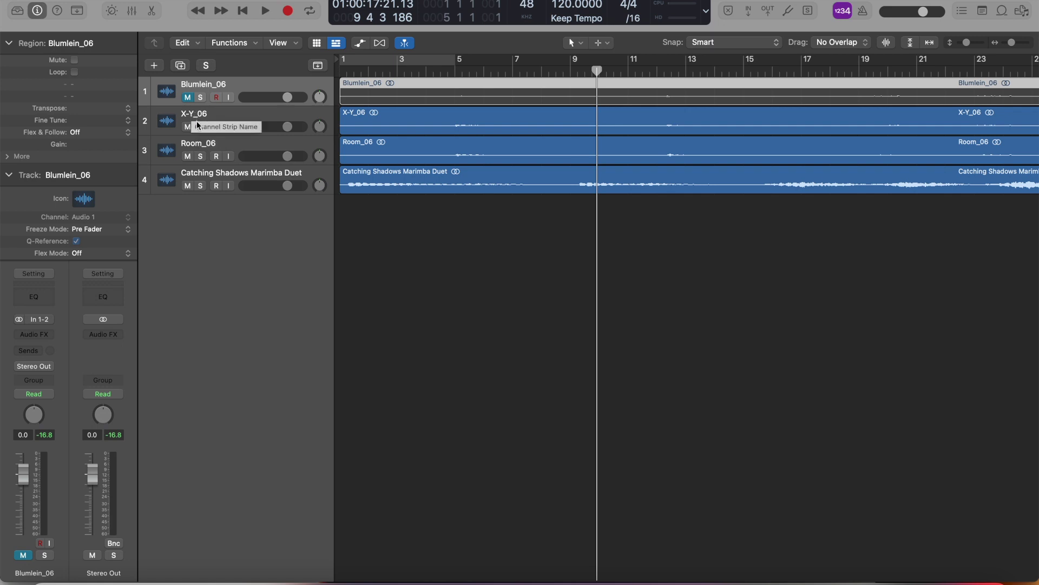
Step: Audition X-Y_06 in solo from about bar 4.5, leaving Blumlein_06 and X-Y_06 unmuted
left_click(200, 127)
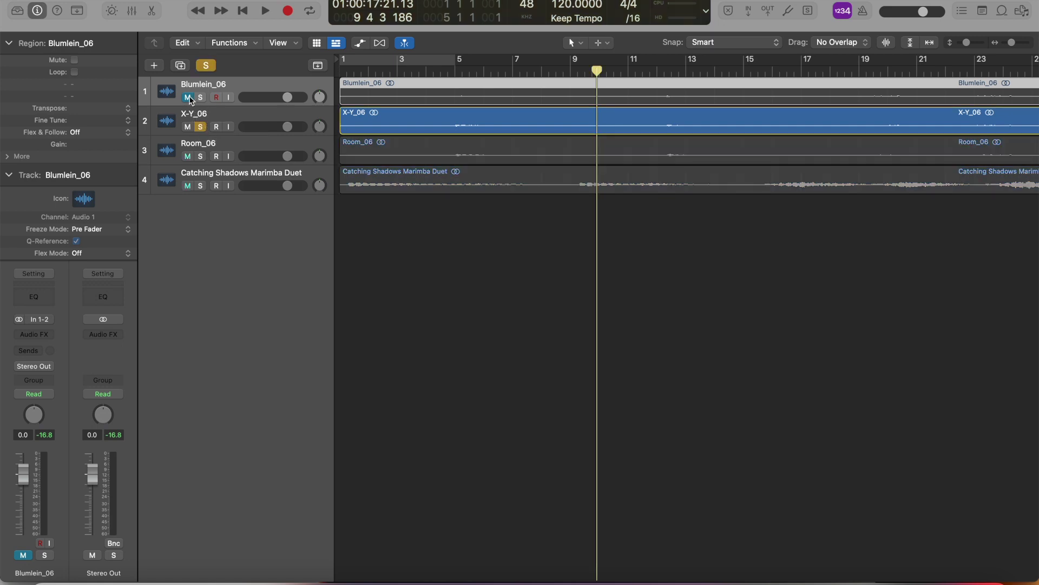
left_click(189, 98)
left_click(433, 72)
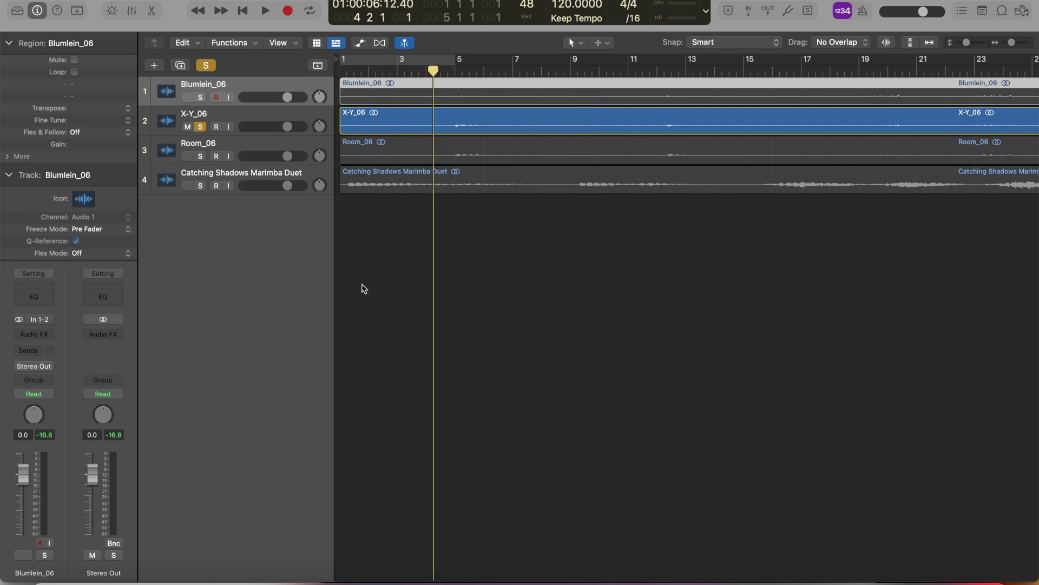
key("space")
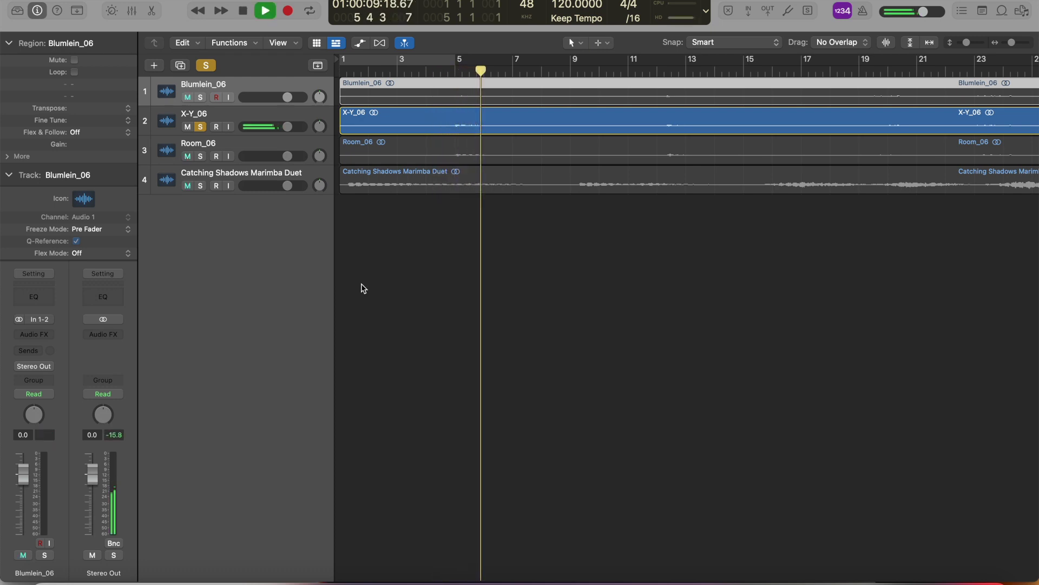
key("space")
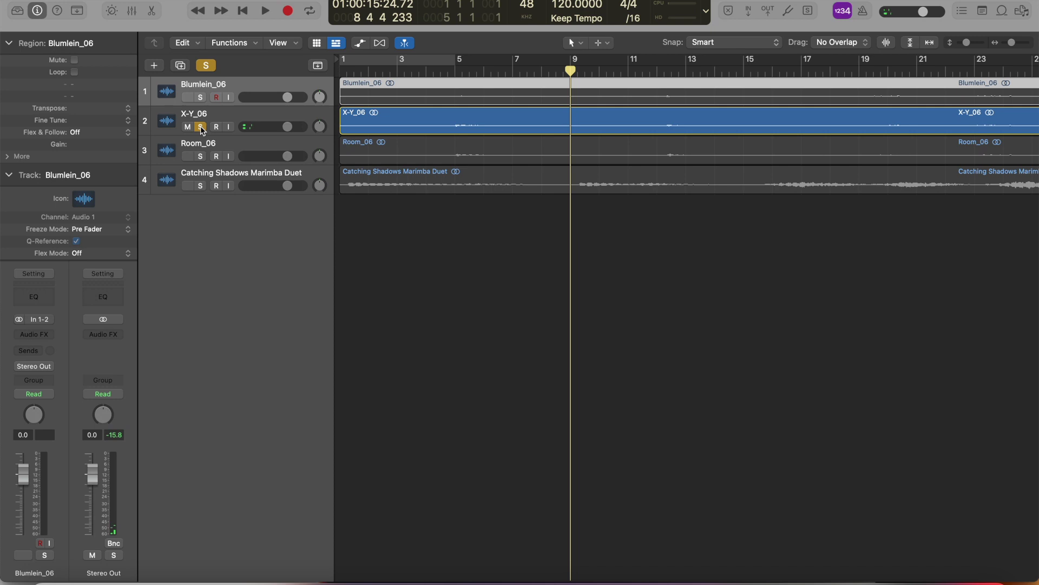
left_click(200, 126)
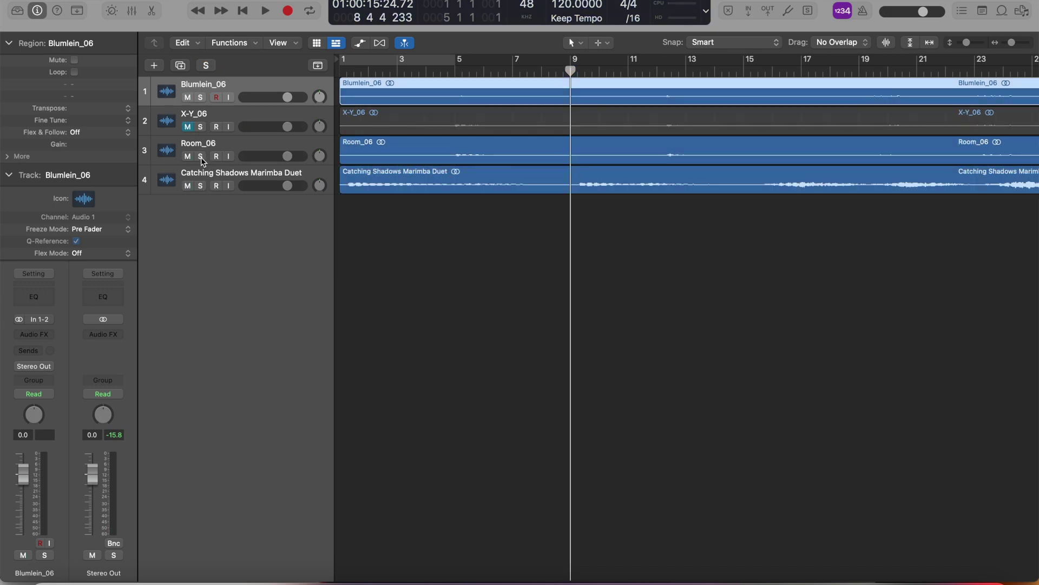
left_click(187, 128)
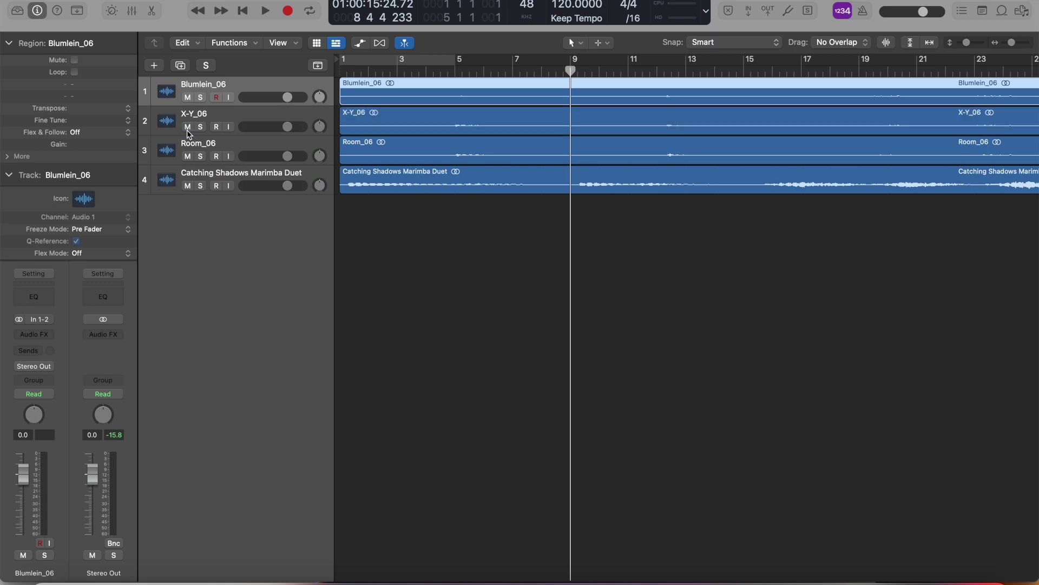
Step: Audition Room_06 in solo, then solo the Marimba Duet mix and play it from the start
left_click(201, 156)
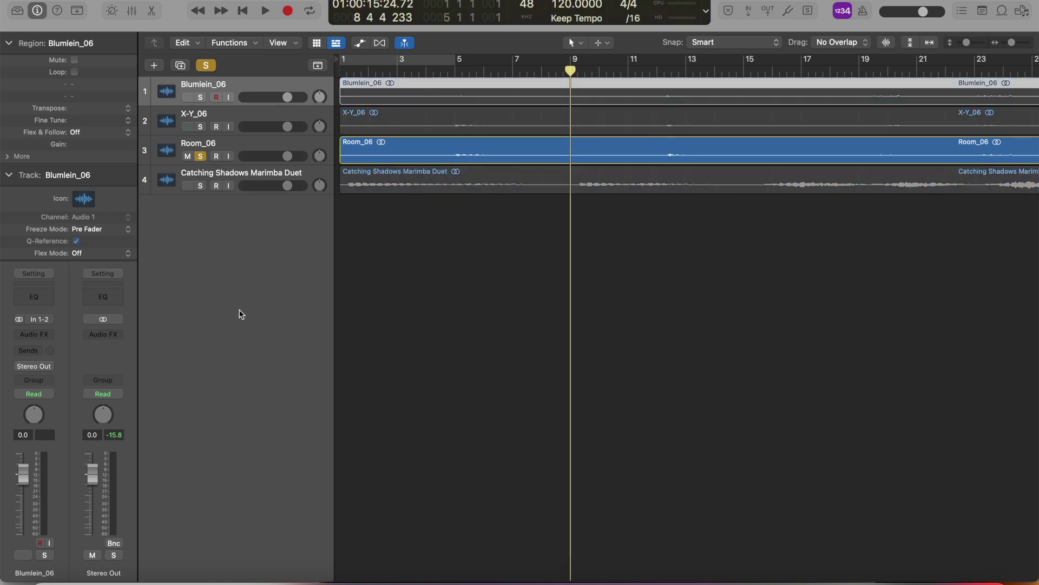
left_click(440, 70)
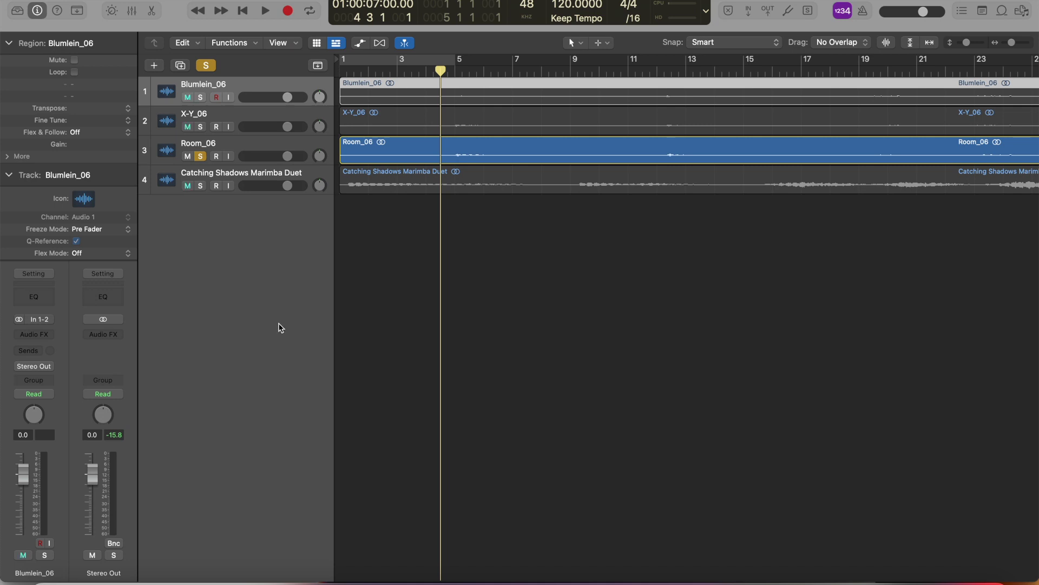
key("space")
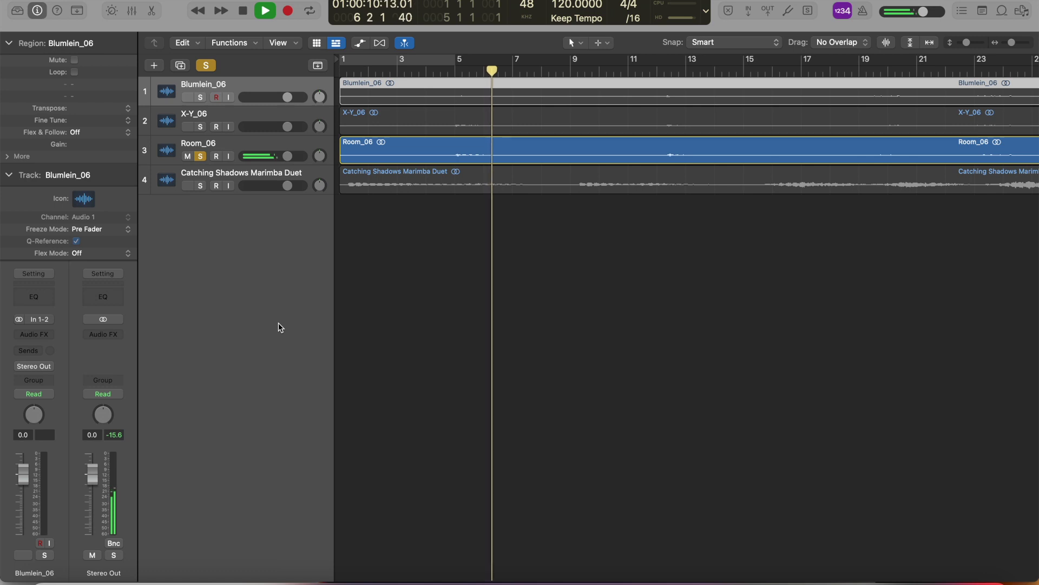
key("space")
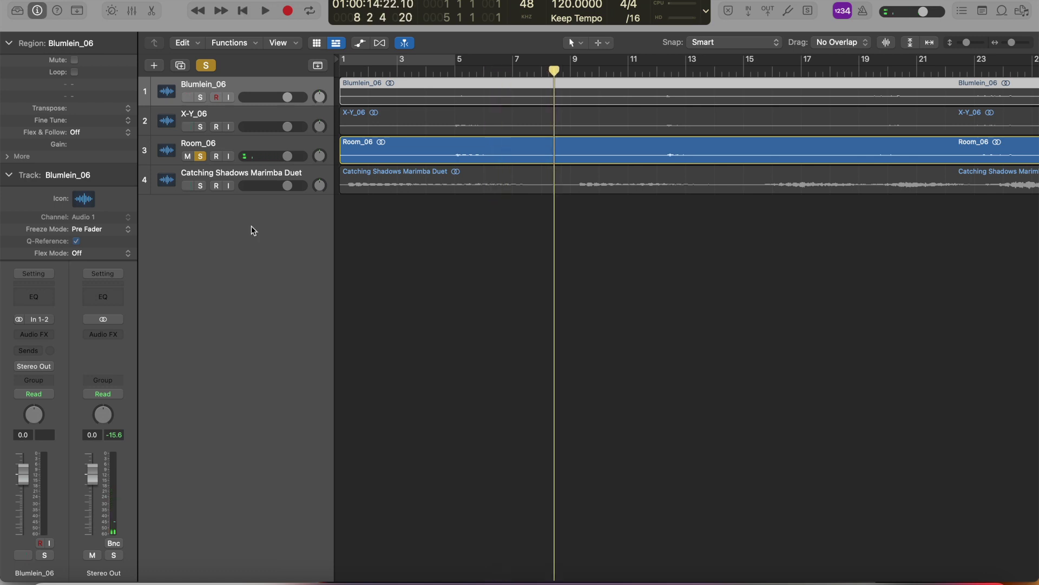
left_click(201, 156)
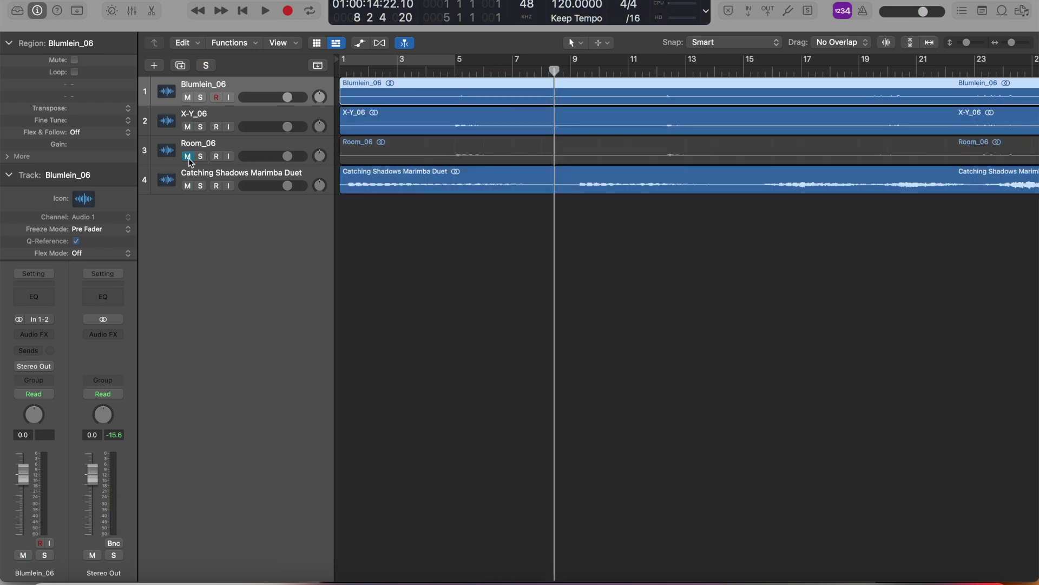
left_click(200, 186)
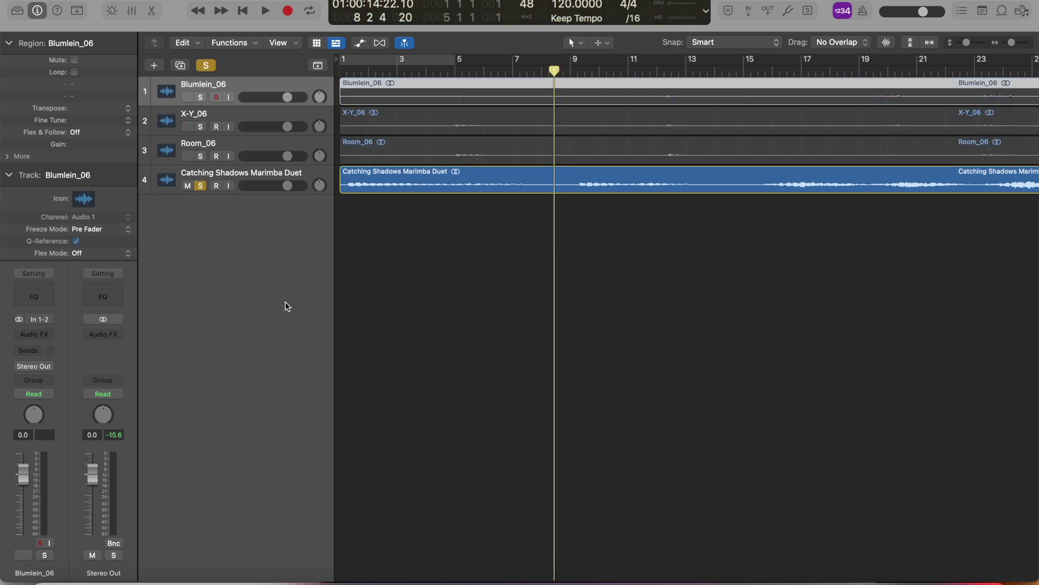
left_click(245, 13)
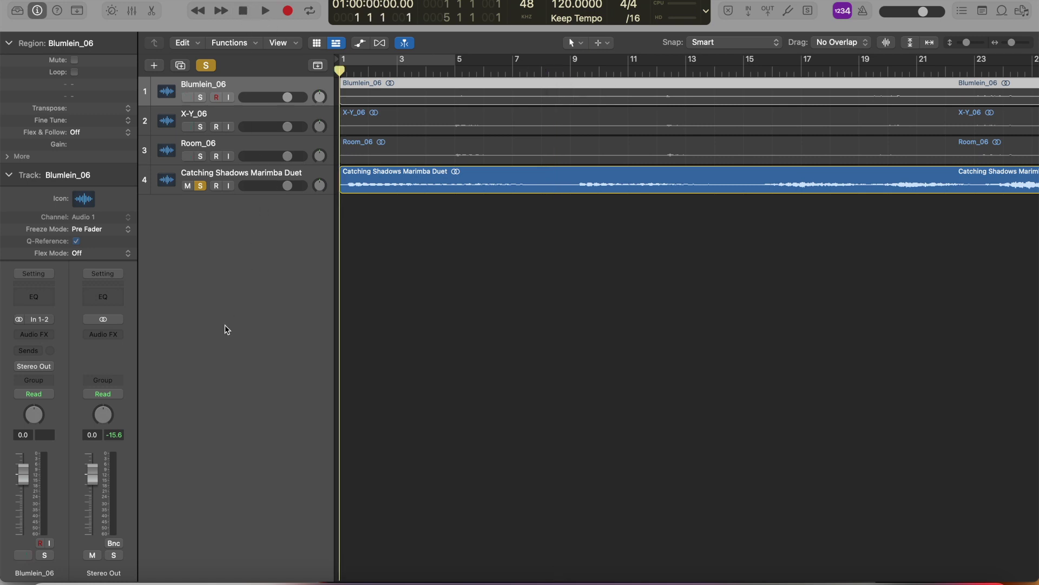
key("space")
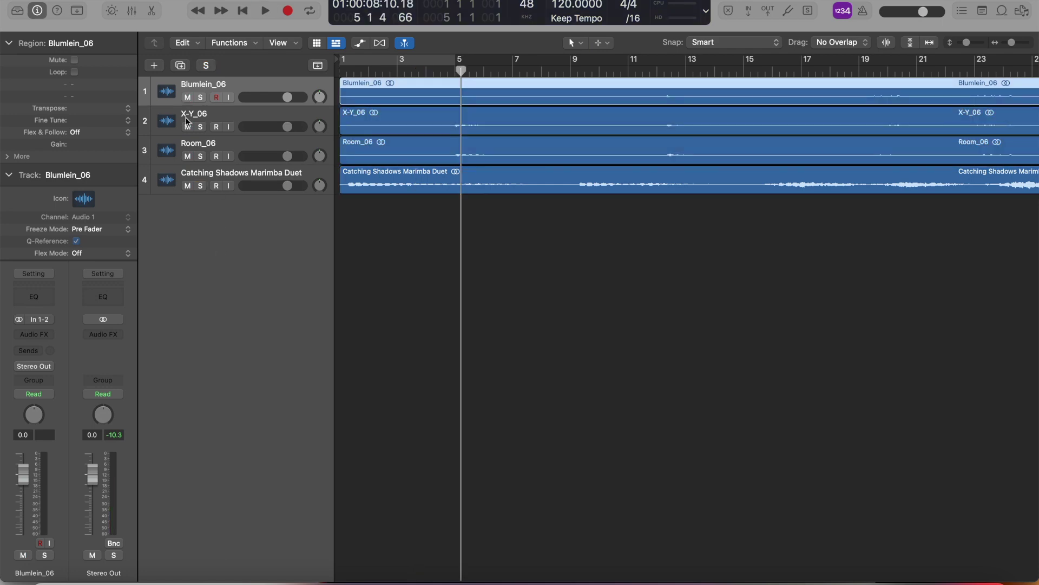
Step: Add an empty audio track, Audio 5, and move it below Catching Shadows Marimba Duet
left_click(154, 66)
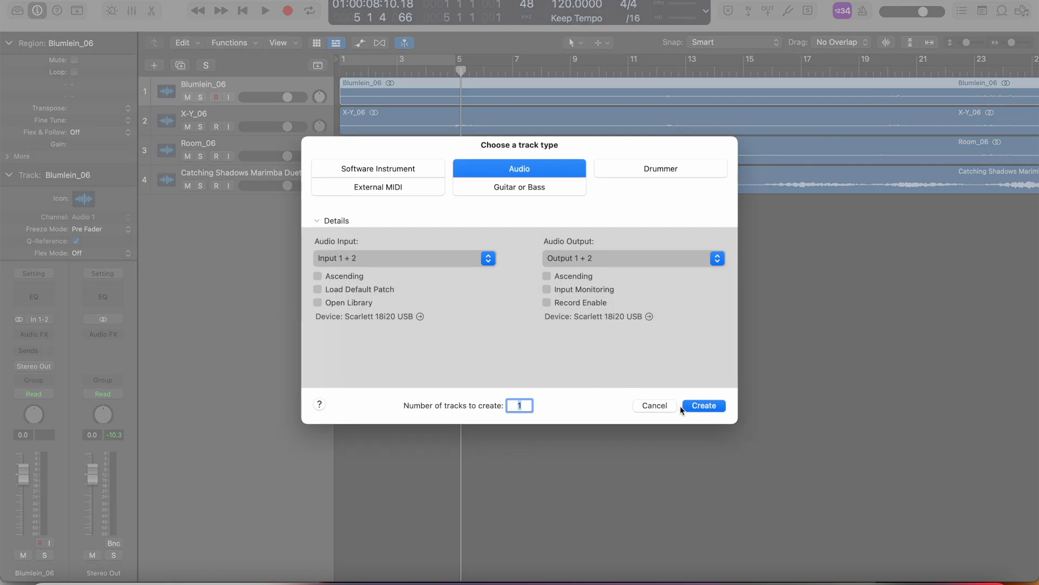
left_click(700, 405)
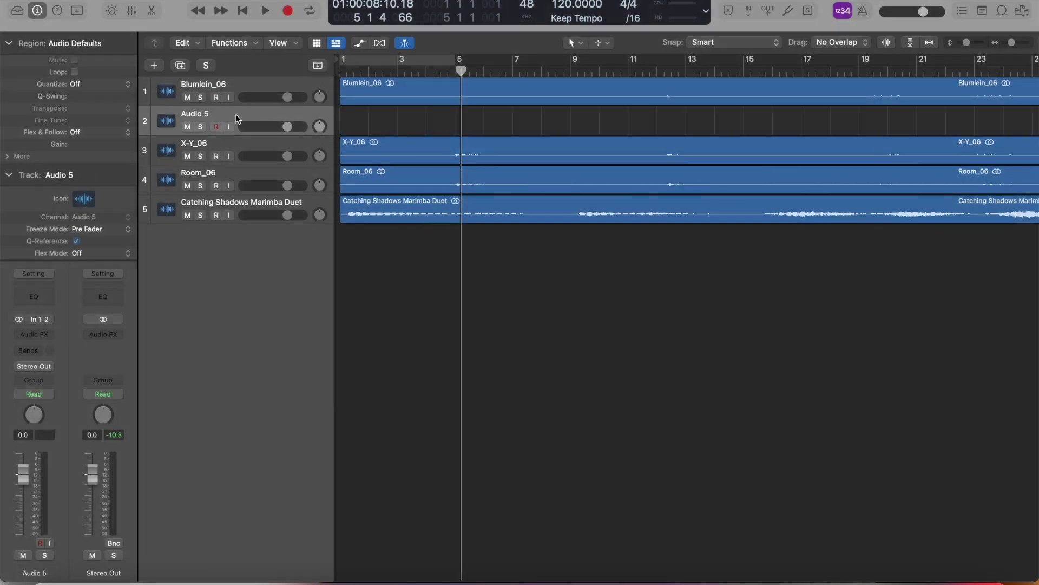
left_click_drag(236, 118, 229, 214)
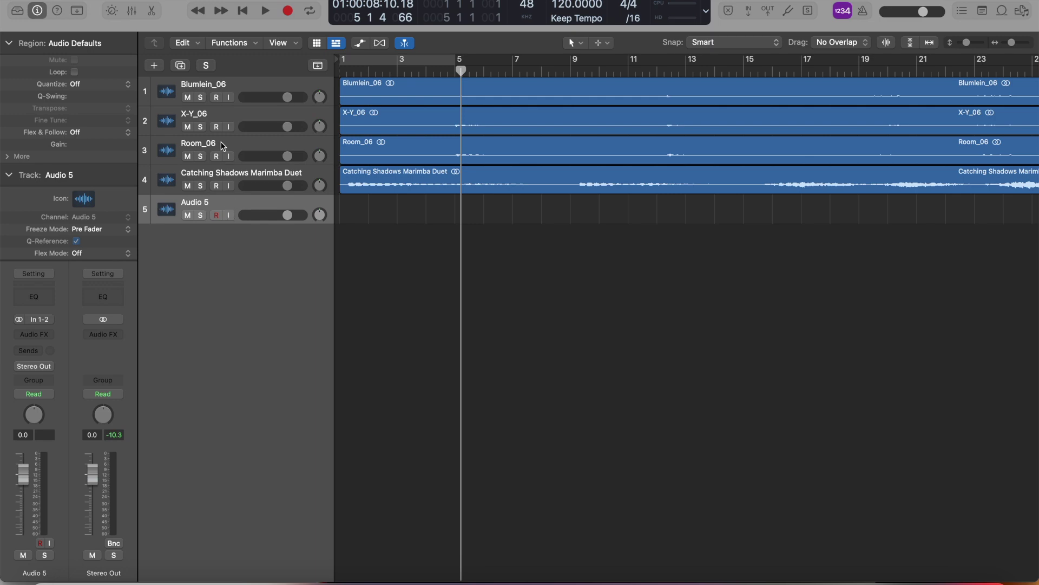
Step: Add a second empty audio track, Audio 6, and return the playhead to the project start
left_click(155, 66)
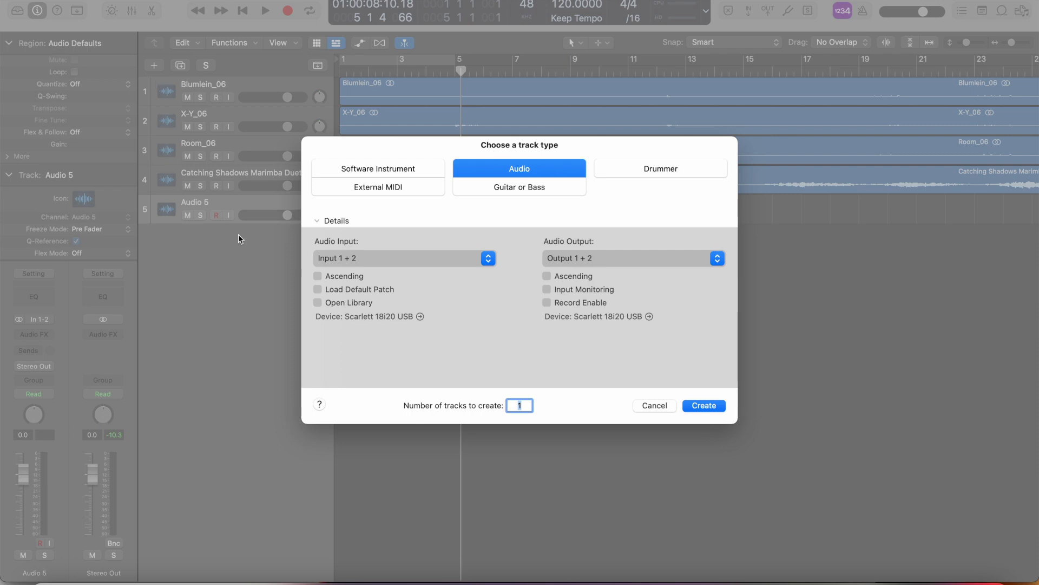
left_click(692, 408)
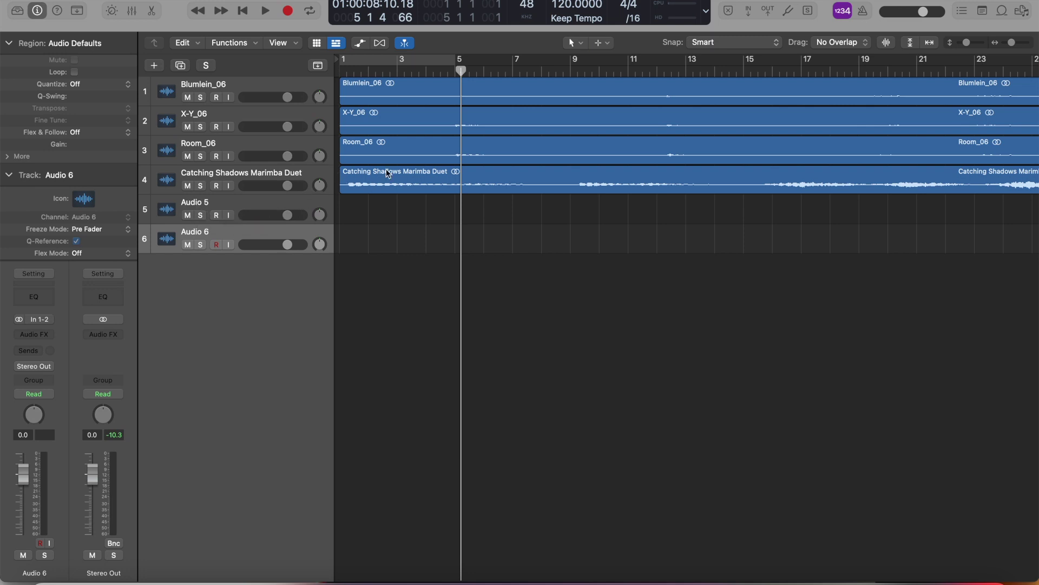
mouse_move(461, 71)
left_mouse_down()
mouse_move(490, 70)
mouse_move(455, 73)
left_mouse_up()
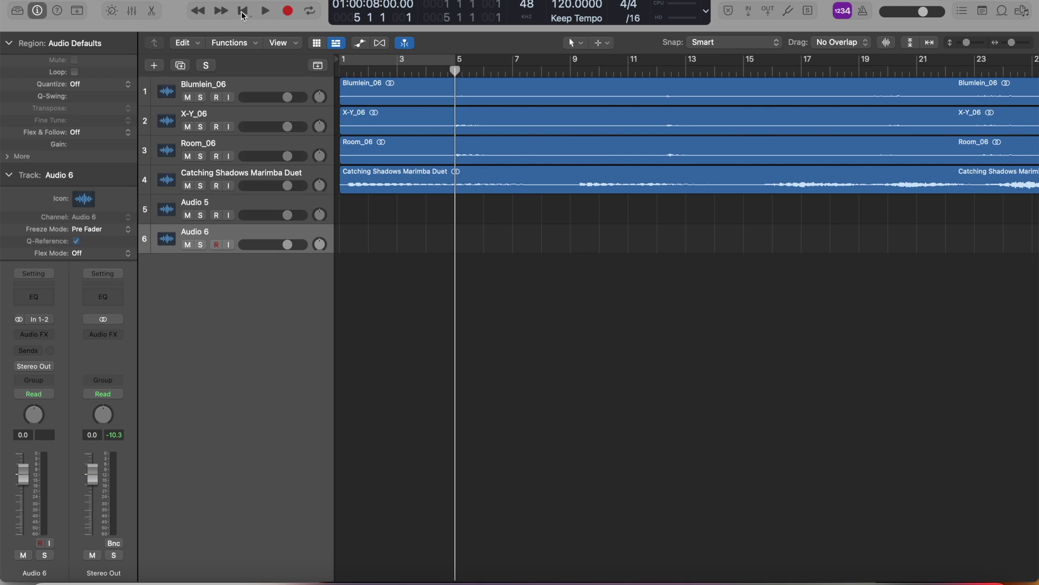
left_click(242, 12)
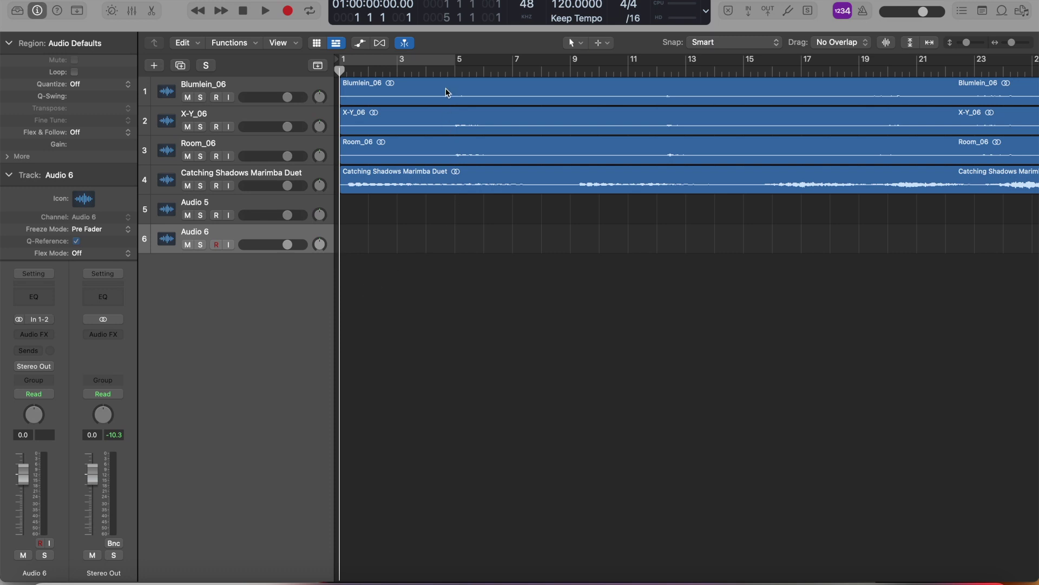
Step: Audition from bar 246, then place the playhead just before bar 239
scroll(446, 87, "right", 3)
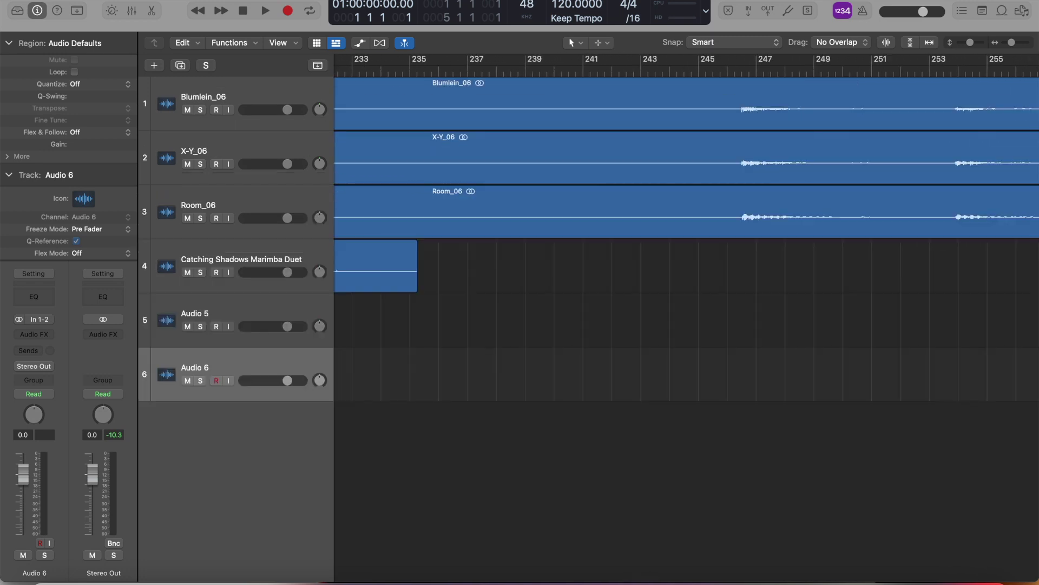
left_click(725, 72)
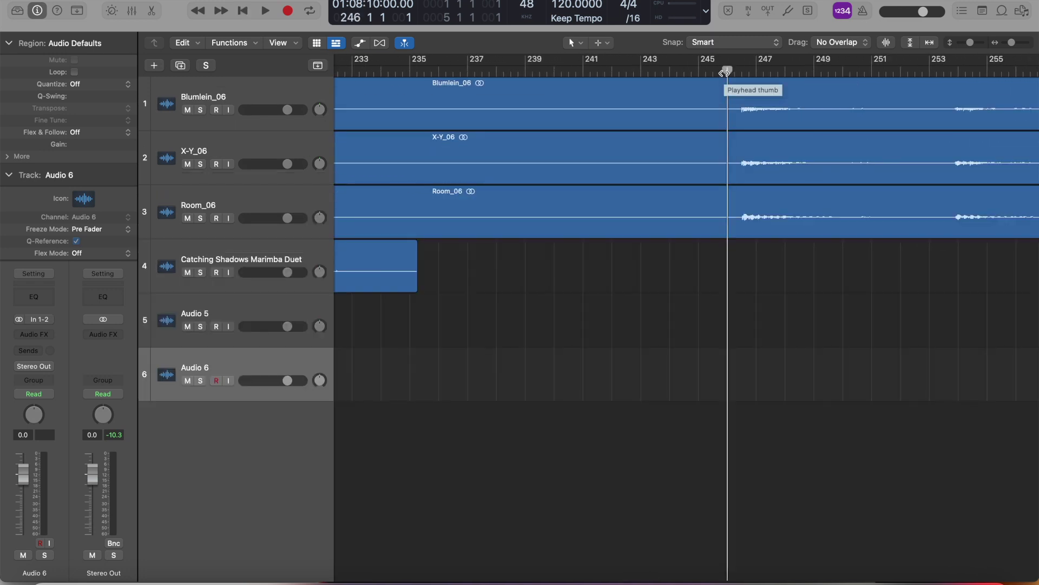
key("space")
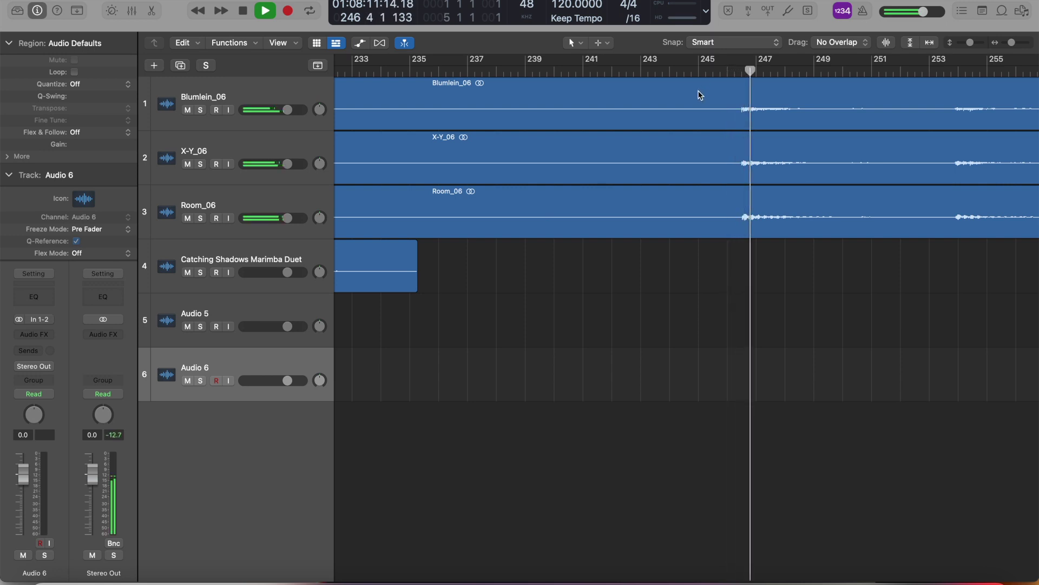
key("space")
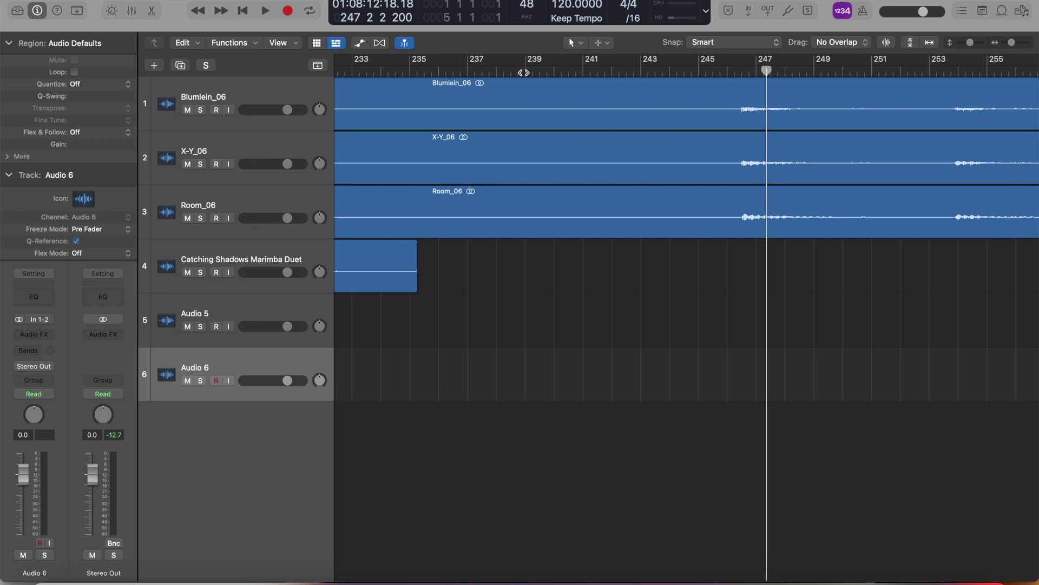
left_click(523, 73)
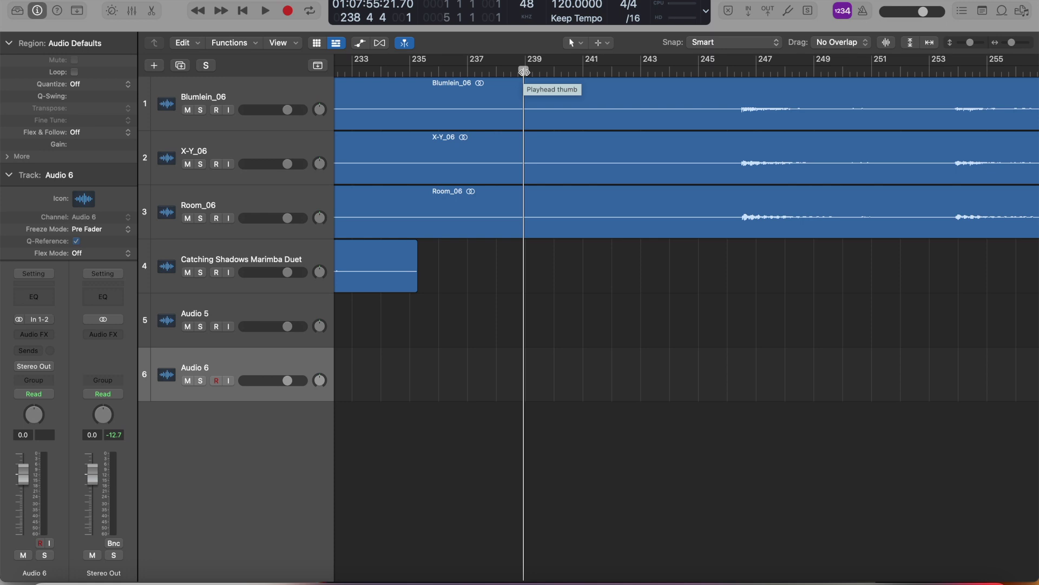
Step: Split the Blumlein_06 region at the playhead into Blumlein_06.1 and Blumlein_06.2
left_click(294, 94)
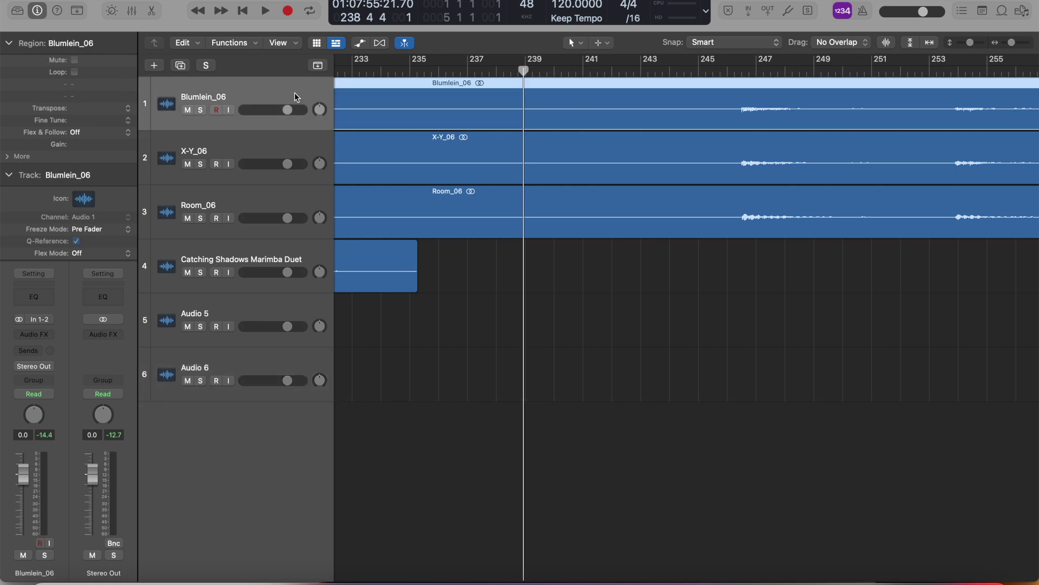
left_click(184, 43)
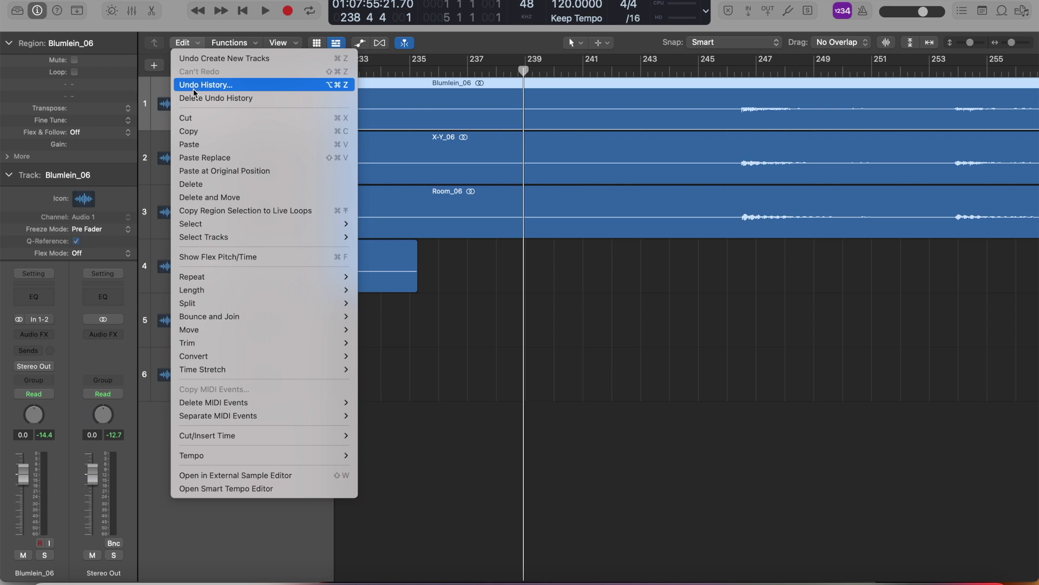
mouse_move(192, 305)
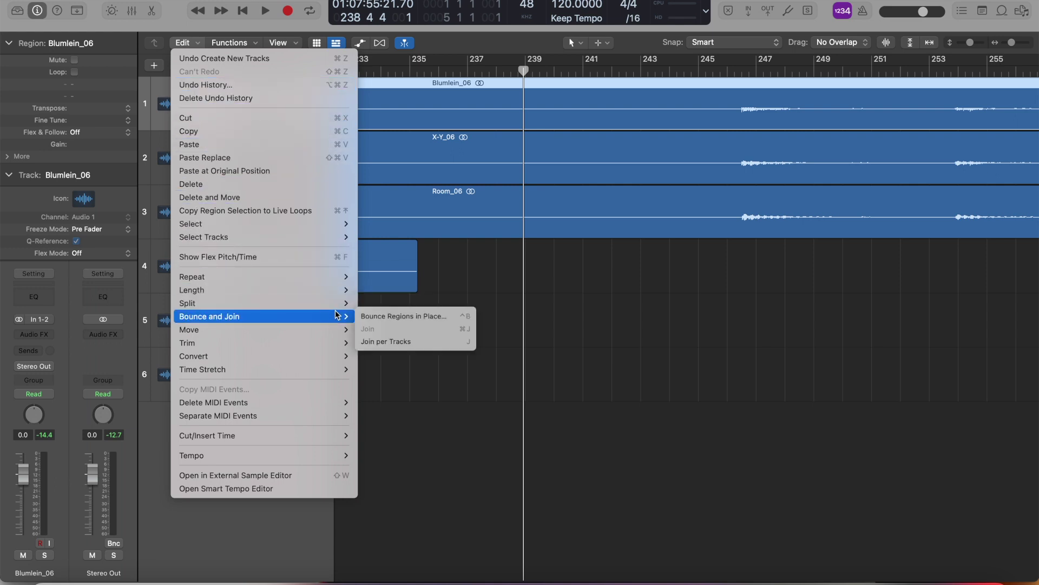
mouse_move(337, 305)
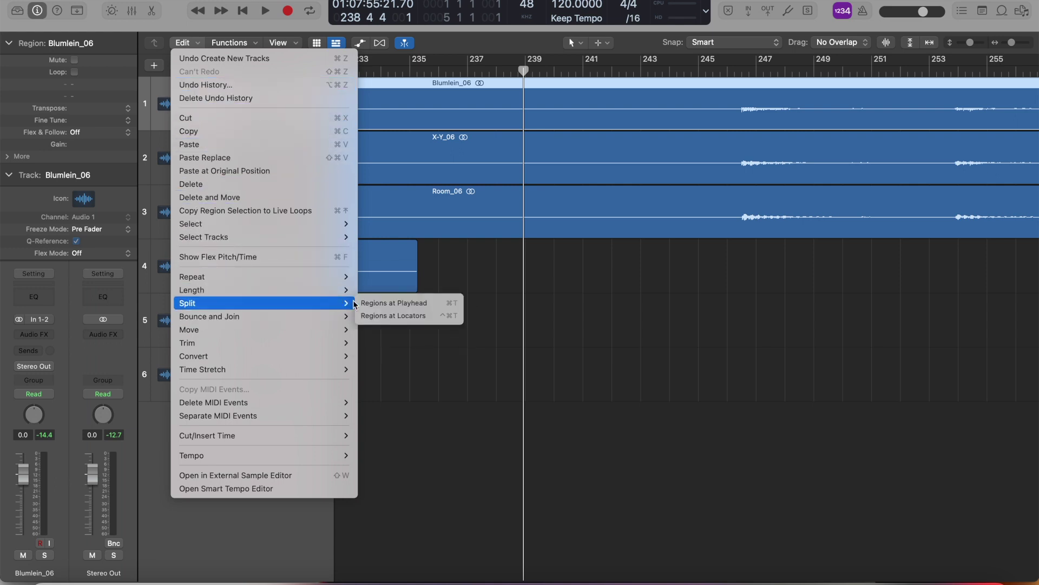
left_click(392, 303)
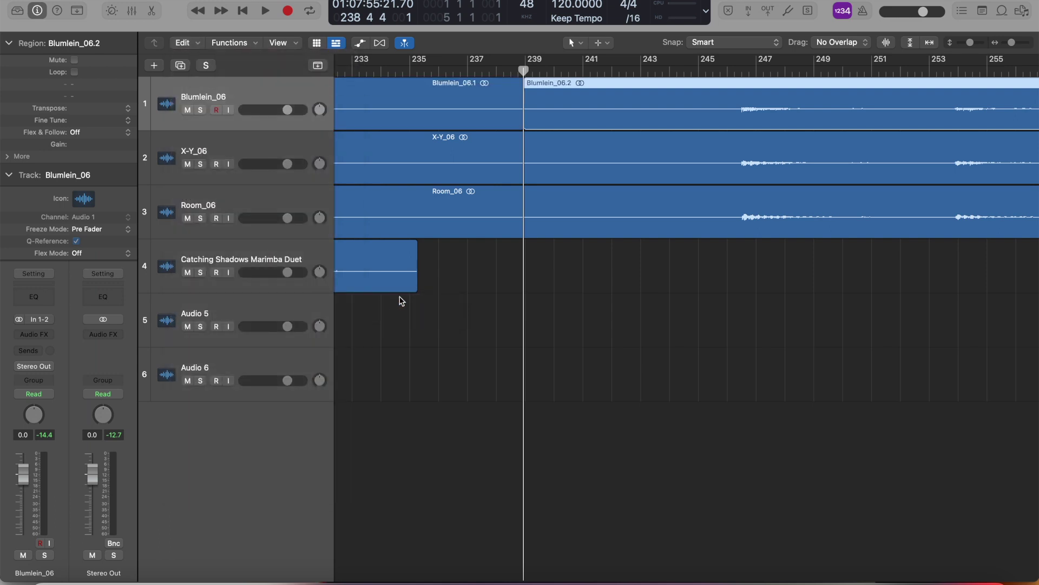
left_click(440, 102)
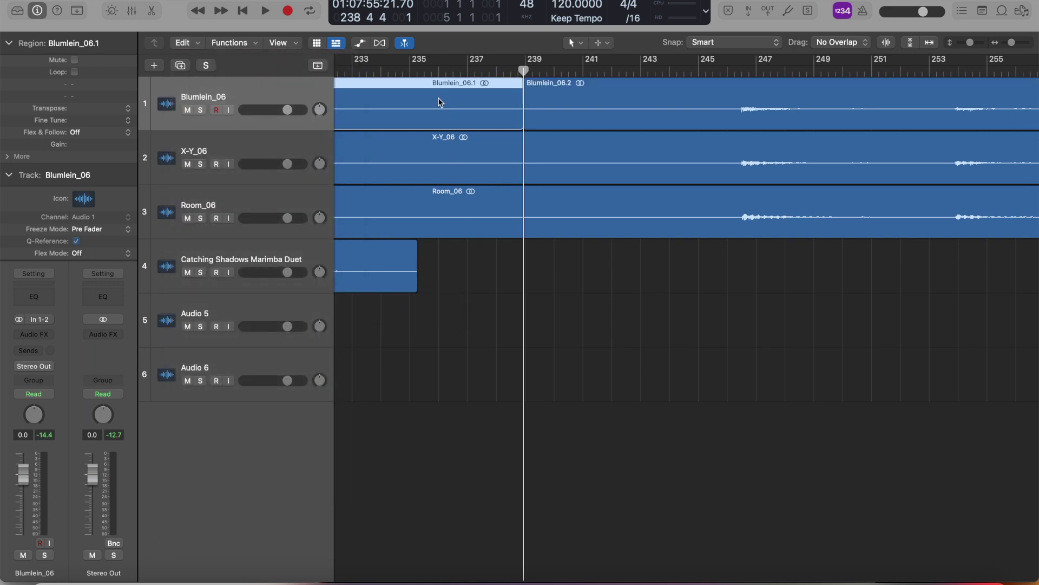
left_click(245, 11)
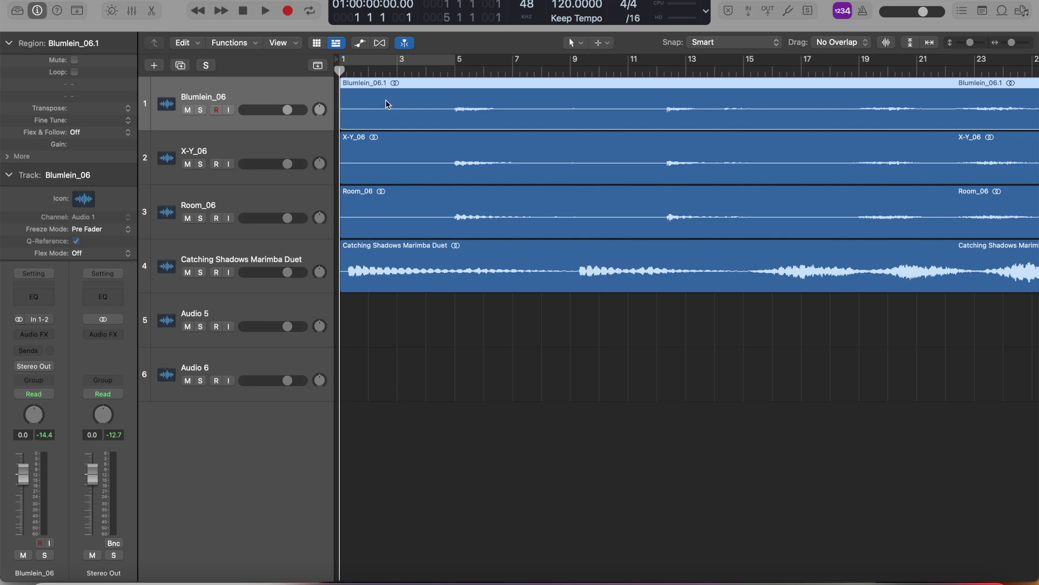
Step: Drag Blumlein_06.1 down onto Audio 5, then set the playhead exactly at bar 239
left_click_drag(386, 104, 381, 306)
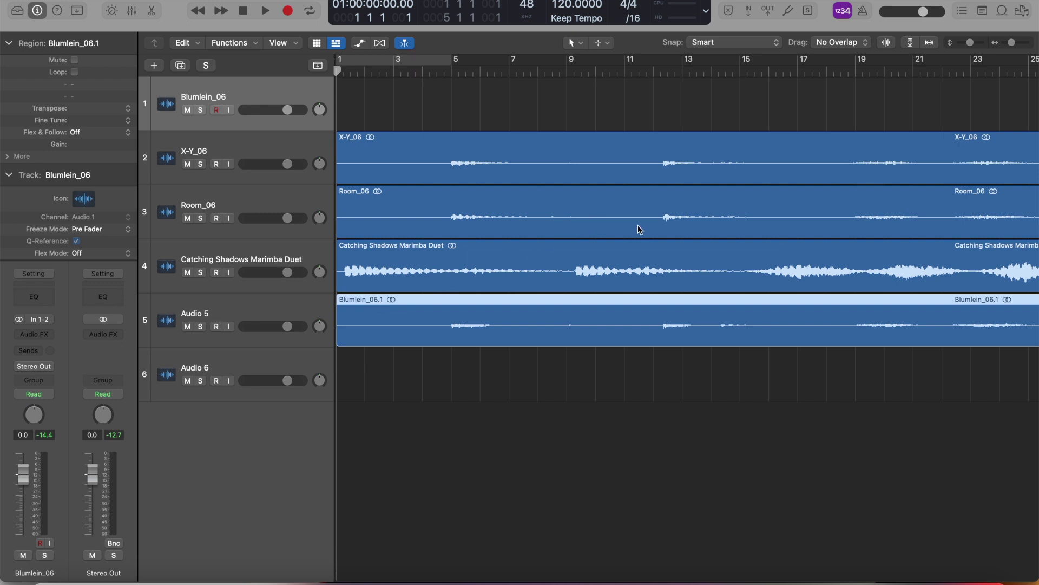
scroll(739, 250, "right", 15)
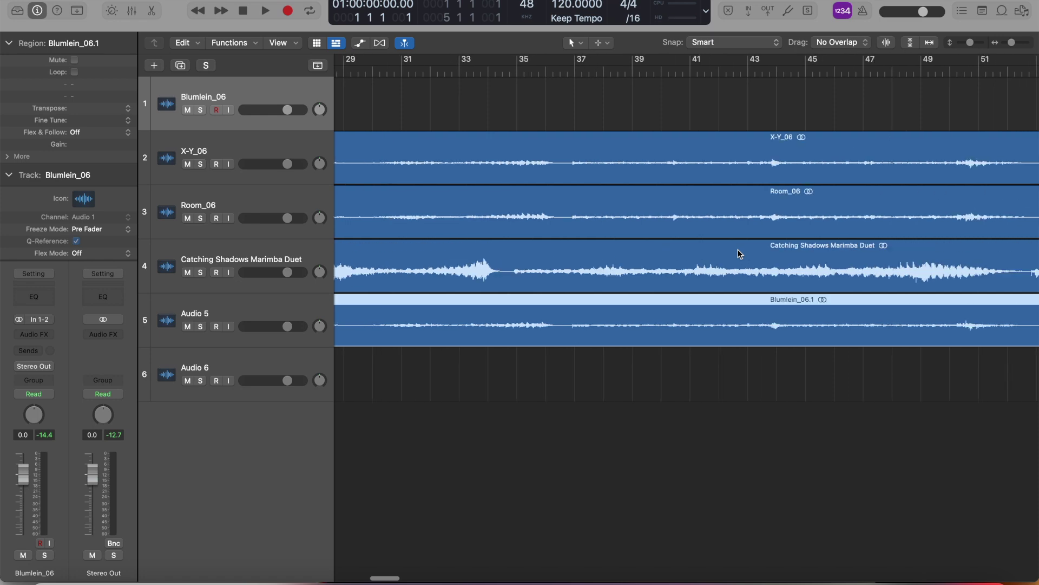
scroll(739, 250, "right", 20)
left_click(839, 68)
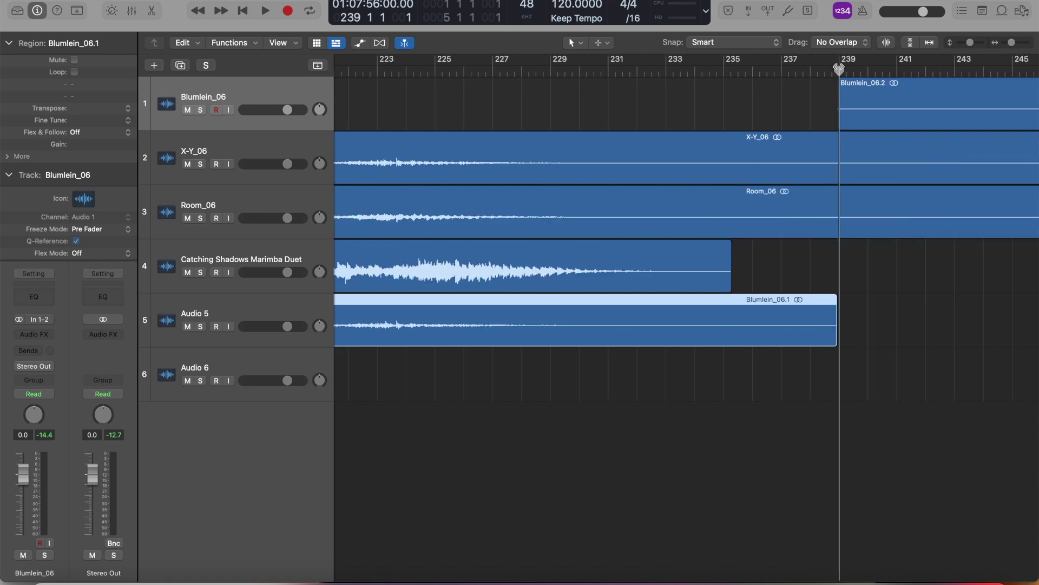
left_click_drag(839, 68, 836, 68)
left_click(242, 205)
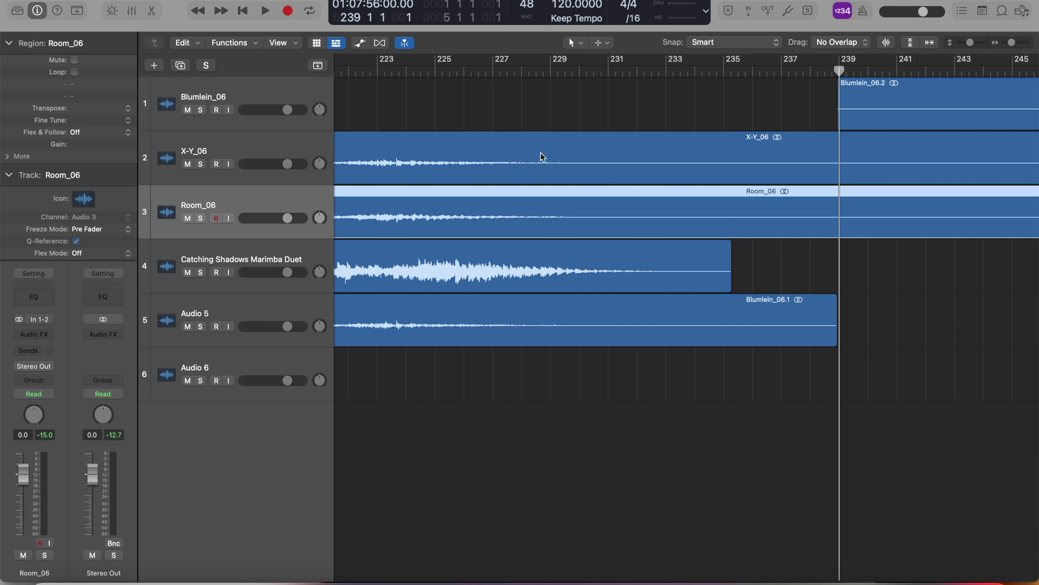
Step: Split Room_06 at the bar 239 playhead and drag Room_06.1 down onto Audio 6
left_click(188, 45)
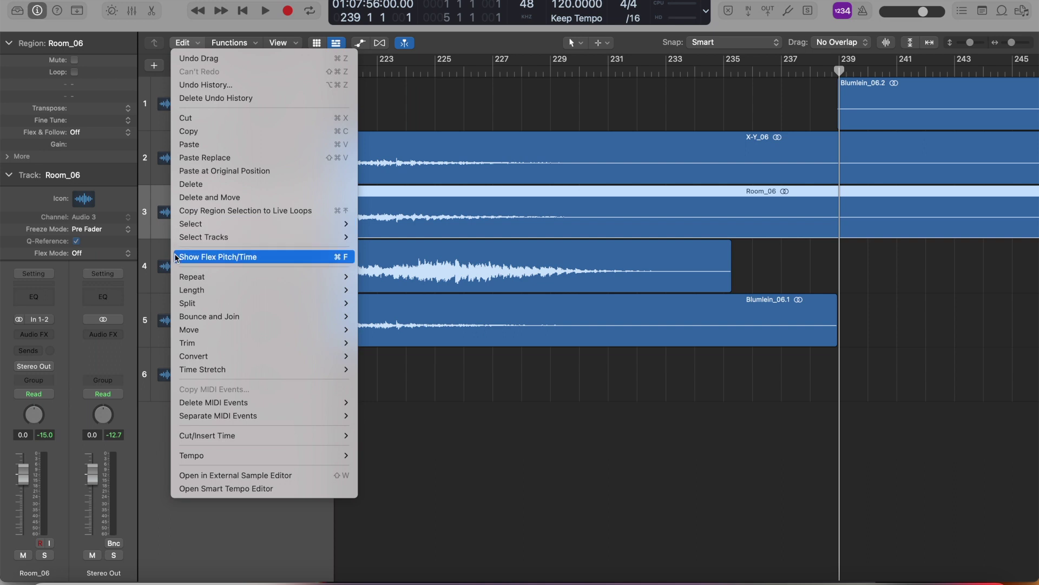
mouse_move(183, 305)
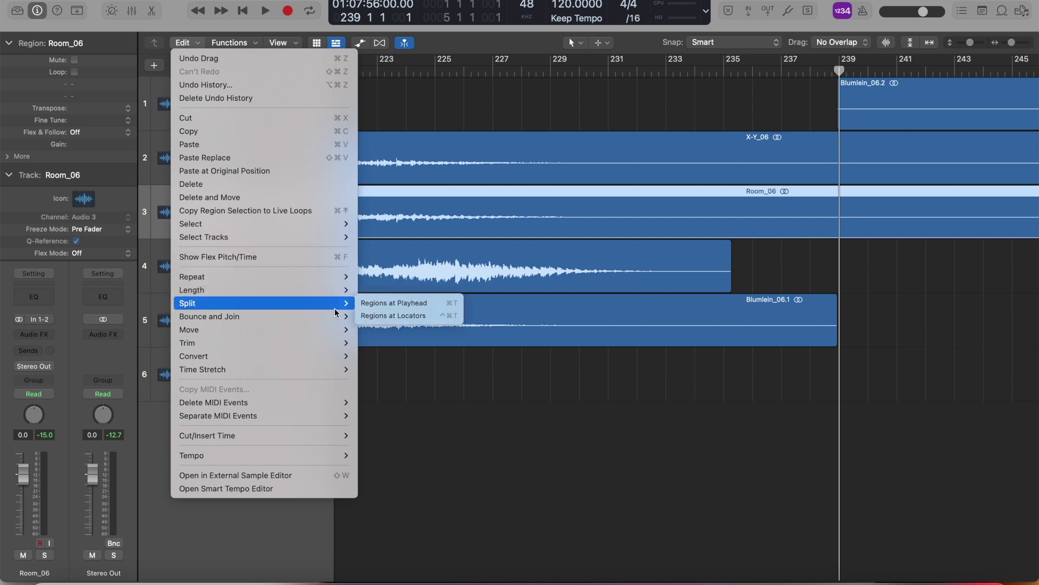
left_click(385, 310)
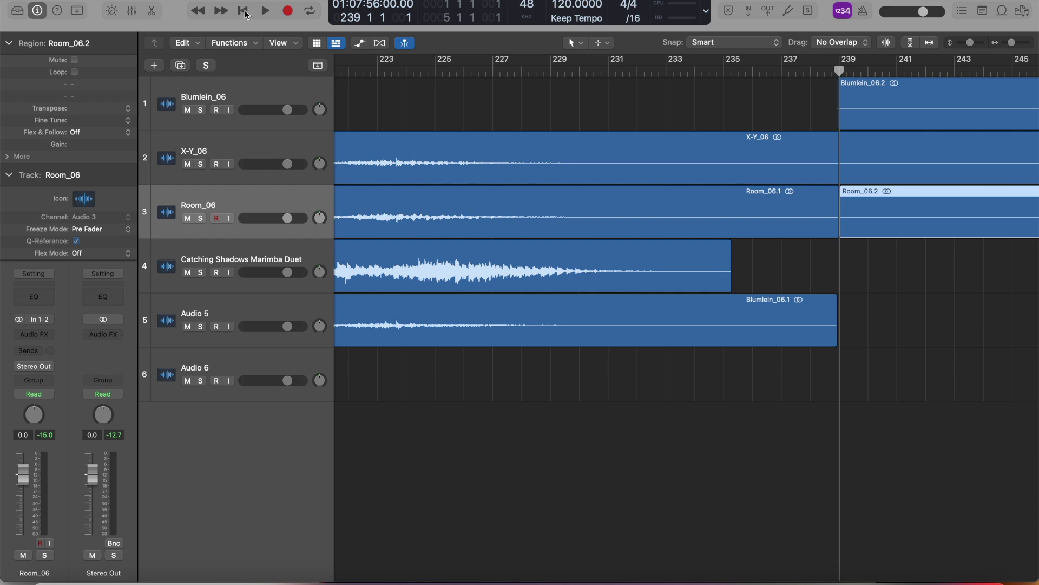
left_click(243, 11)
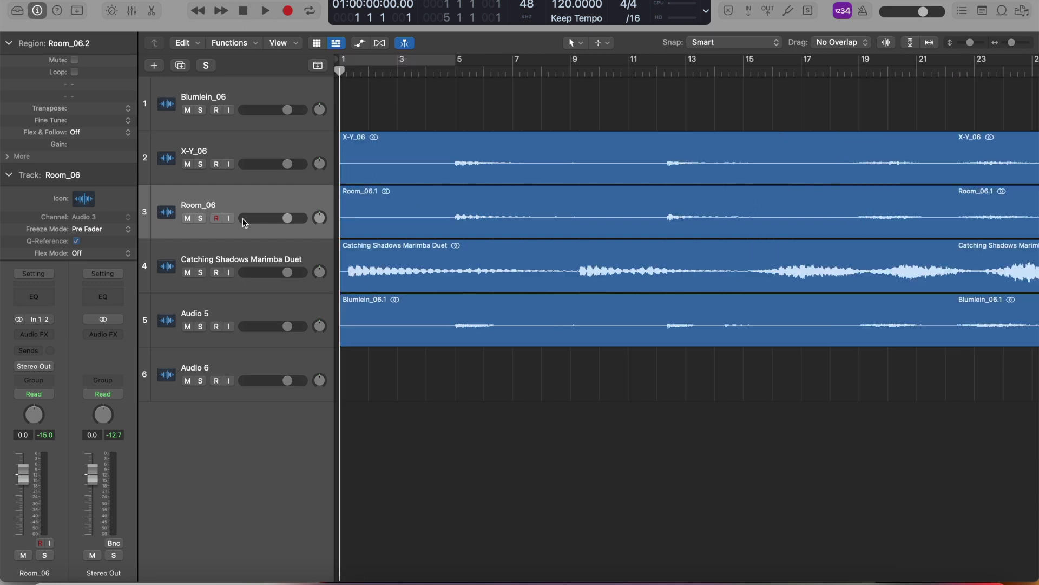
left_click(363, 213)
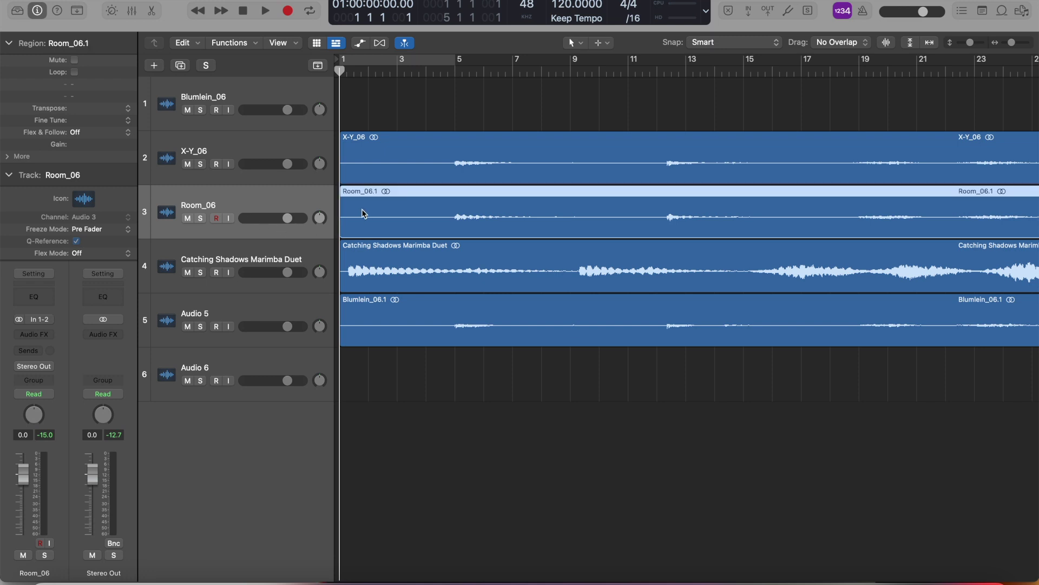
left_click_drag(363, 213, 363, 357)
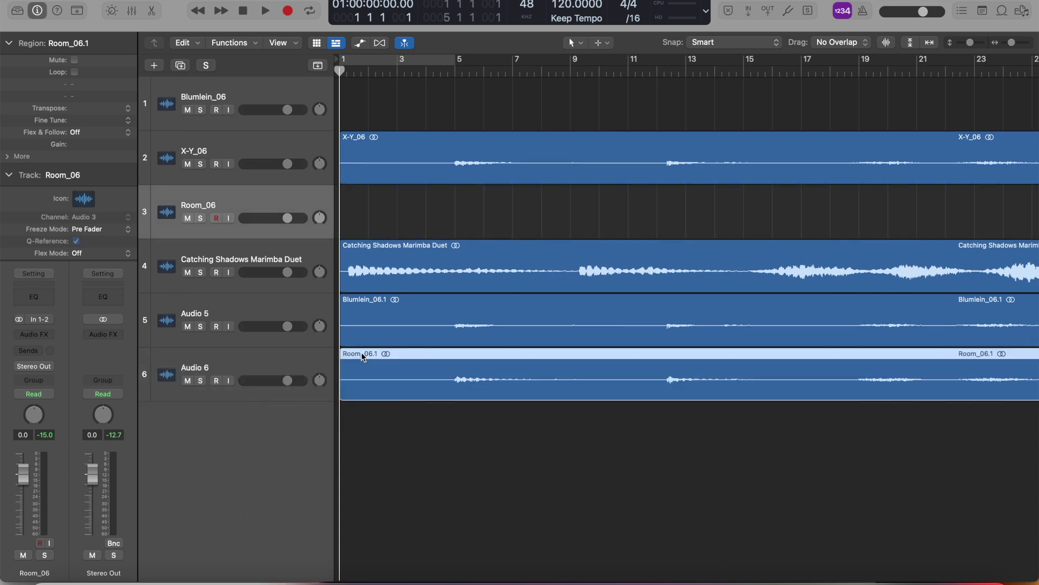
Step: Name track 5 'Blumlein Composite Edit' and track 6 'Room Composite Edit'
double_click(193, 314)
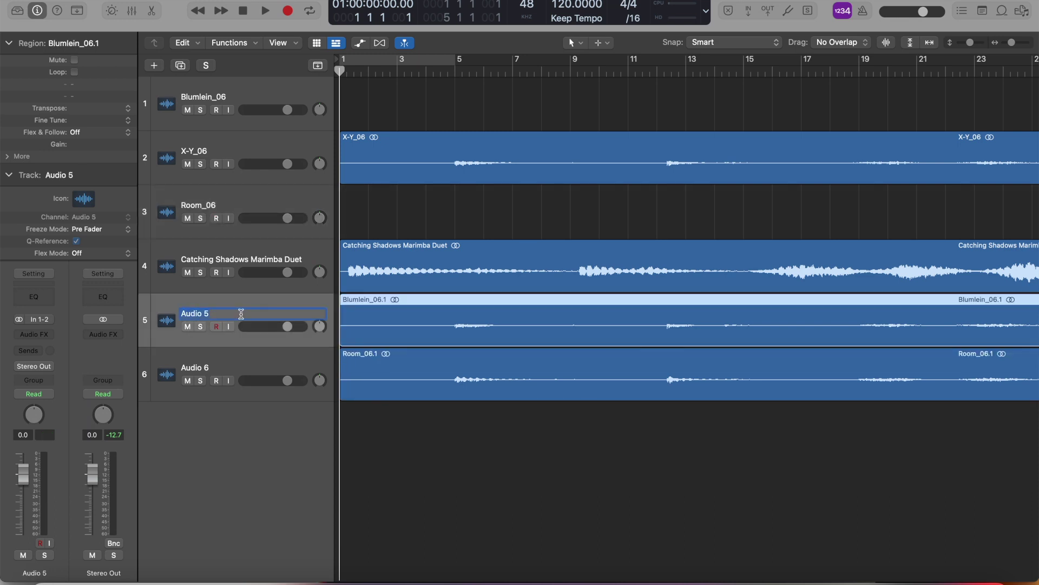
type("Blumlein")
type(" Cop")
type("mposit")
type("e Edit")
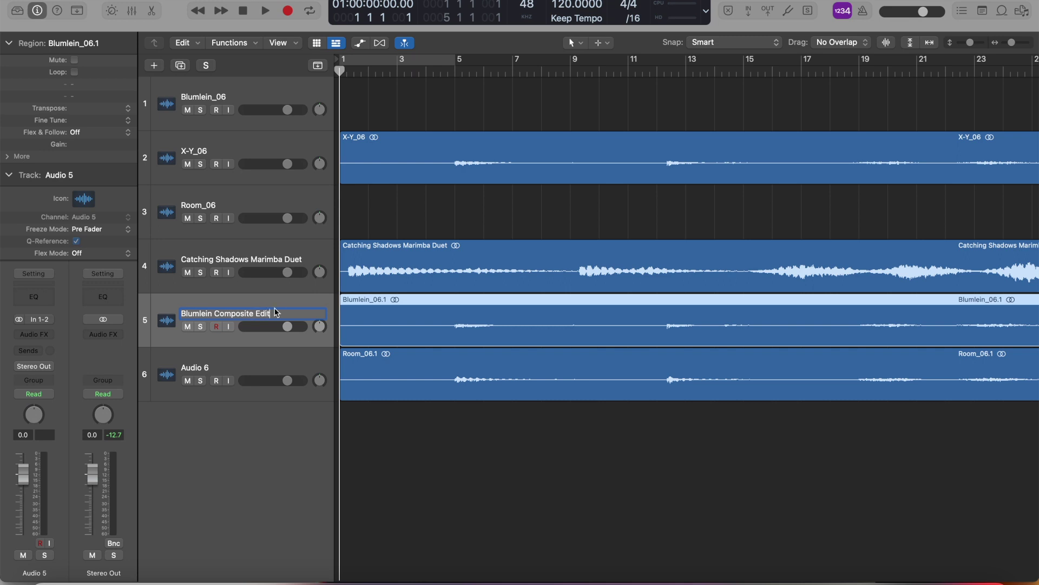
key("Tab")
type("Room")
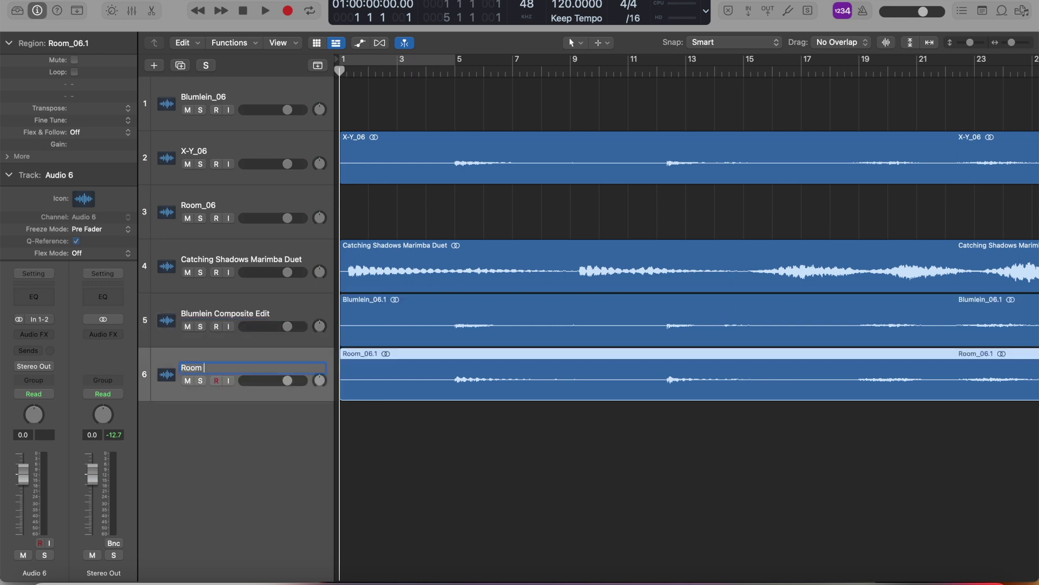
type(" Composite Edit")
key("Return")
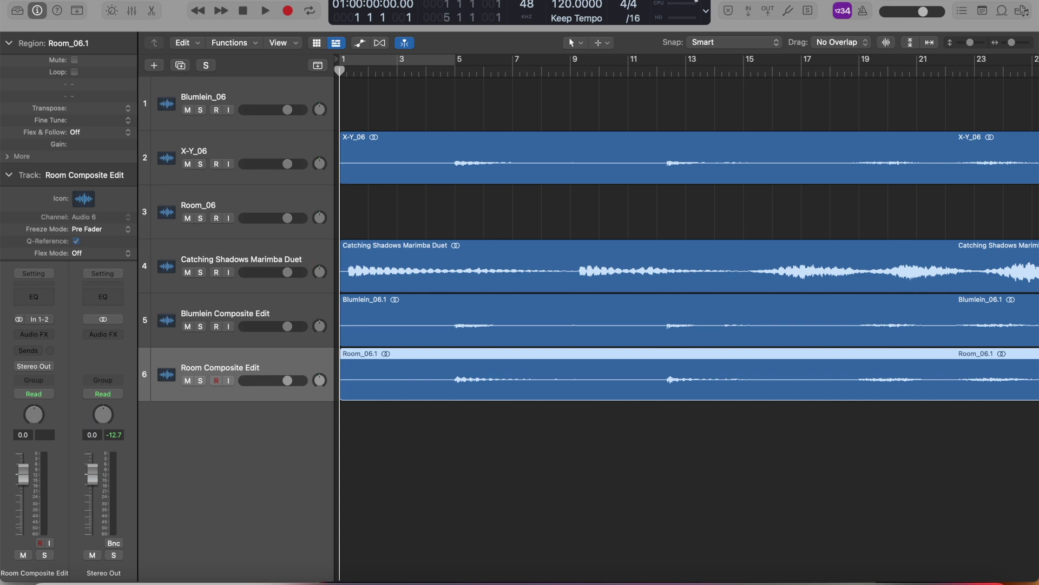
Step: Drag the Room_06 track above X-Y_06, then play from around bar 502
scroll(687, 270, "right", 20)
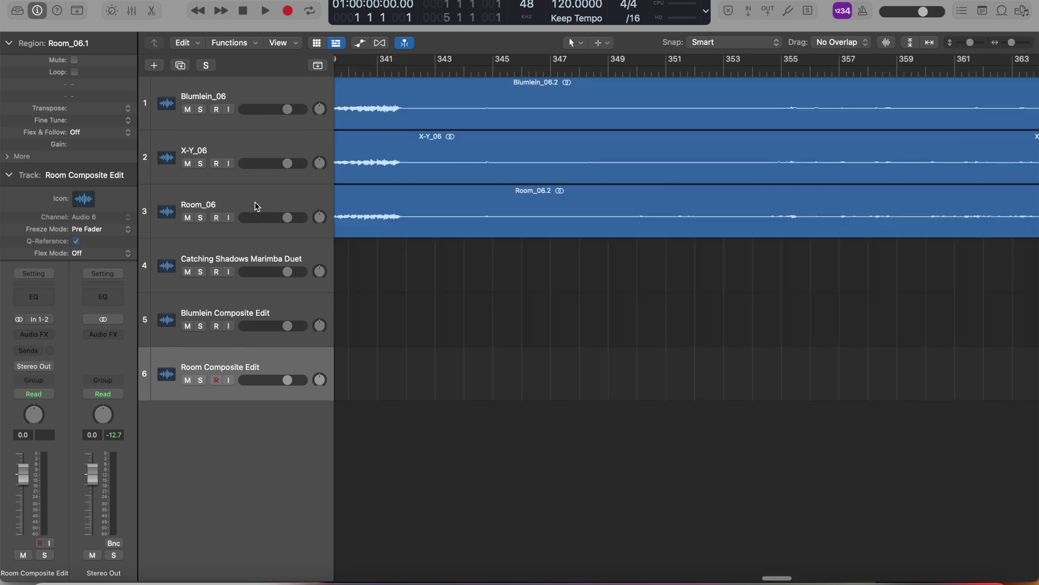
left_click(256, 206)
left_click_drag(256, 206, 264, 153)
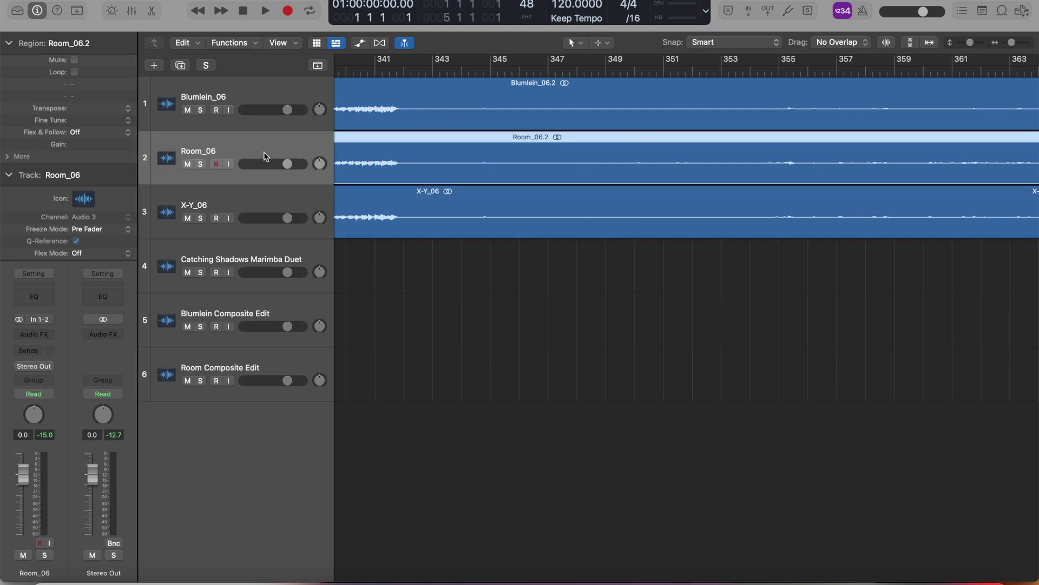
scroll(842, 234, "right", 20)
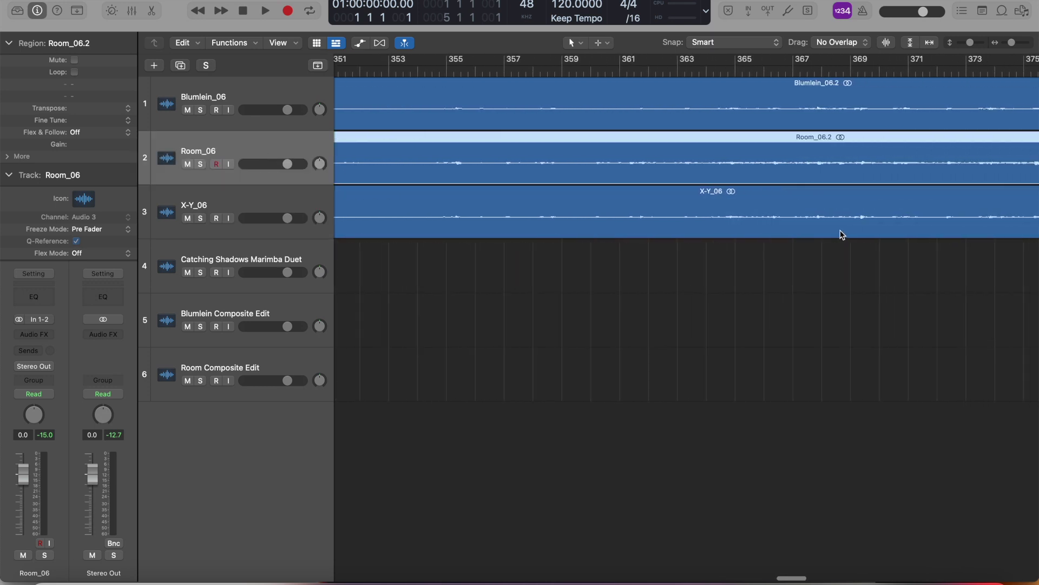
scroll(843, 234, "right", 20)
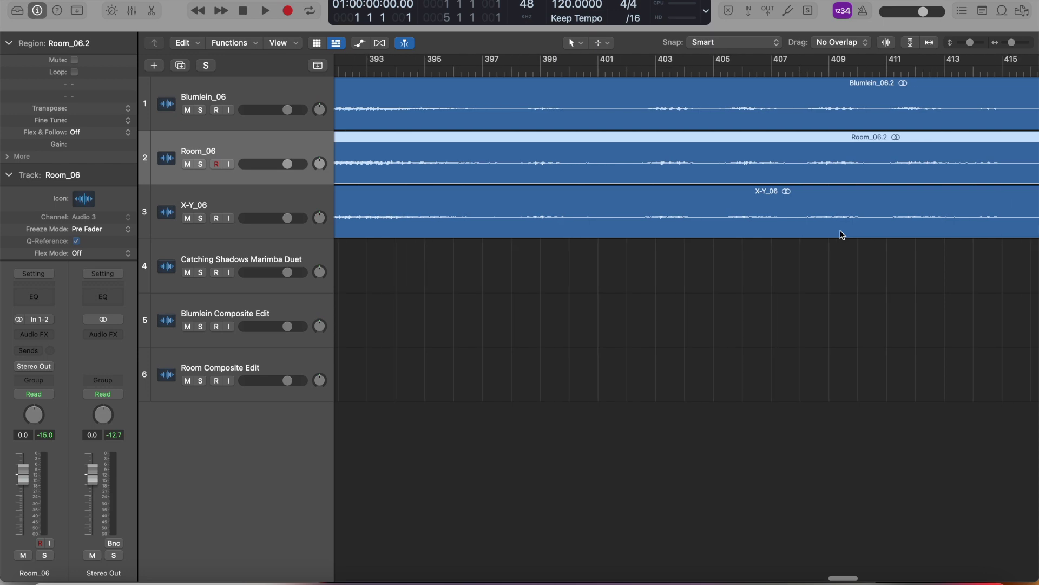
scroll(843, 234, "right", 20)
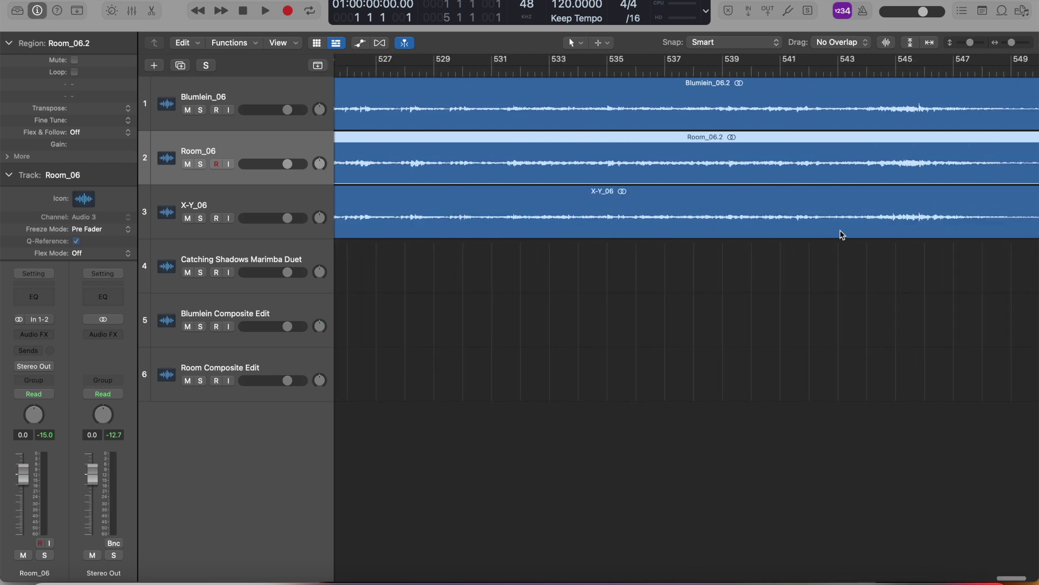
double_click(696, 73)
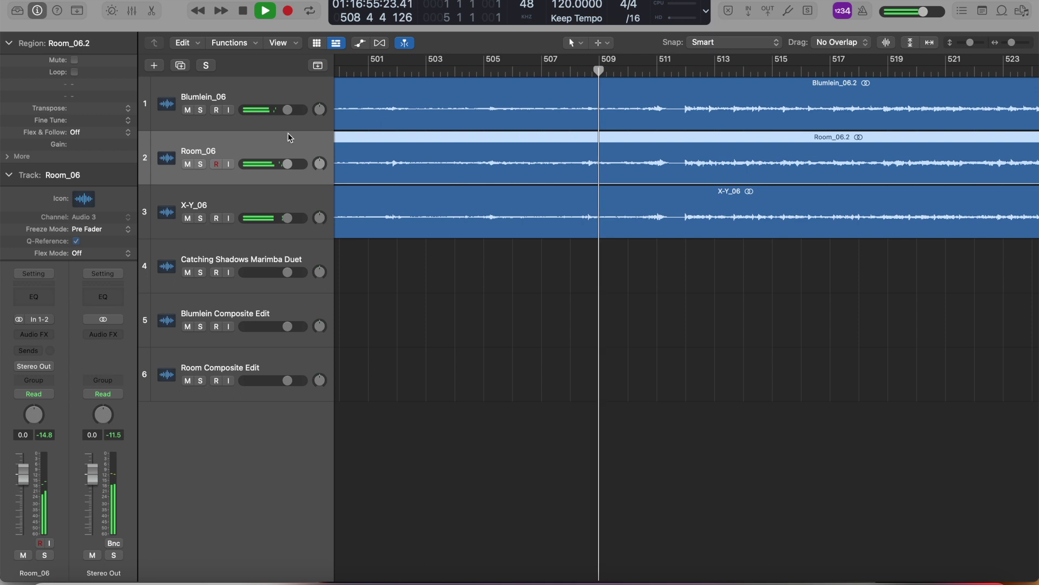
Step: Mute X-Y_06, stop playback, and with Snap off park the playhead at 511 4 3
left_click(187, 218)
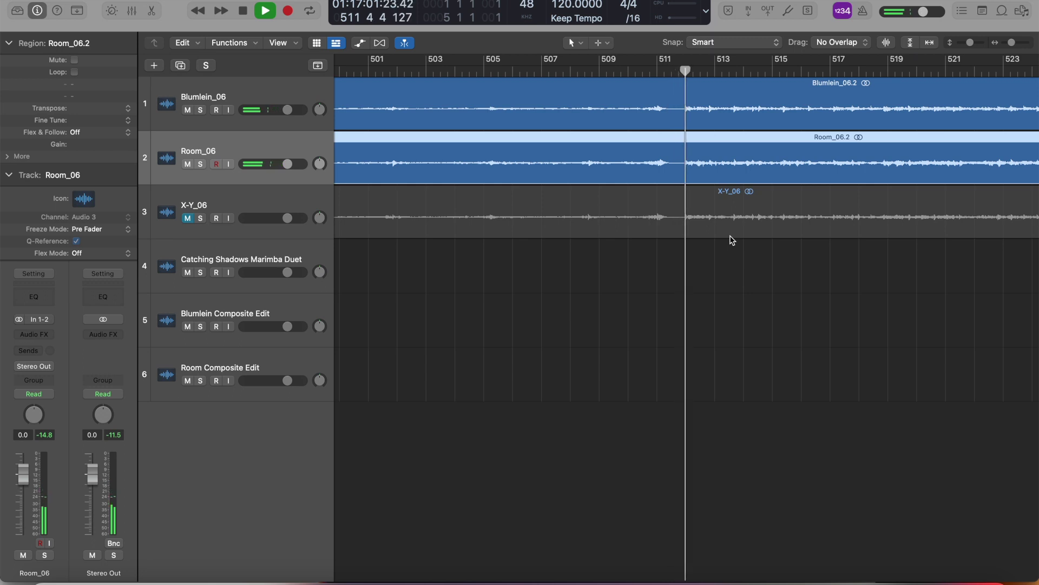
key("space")
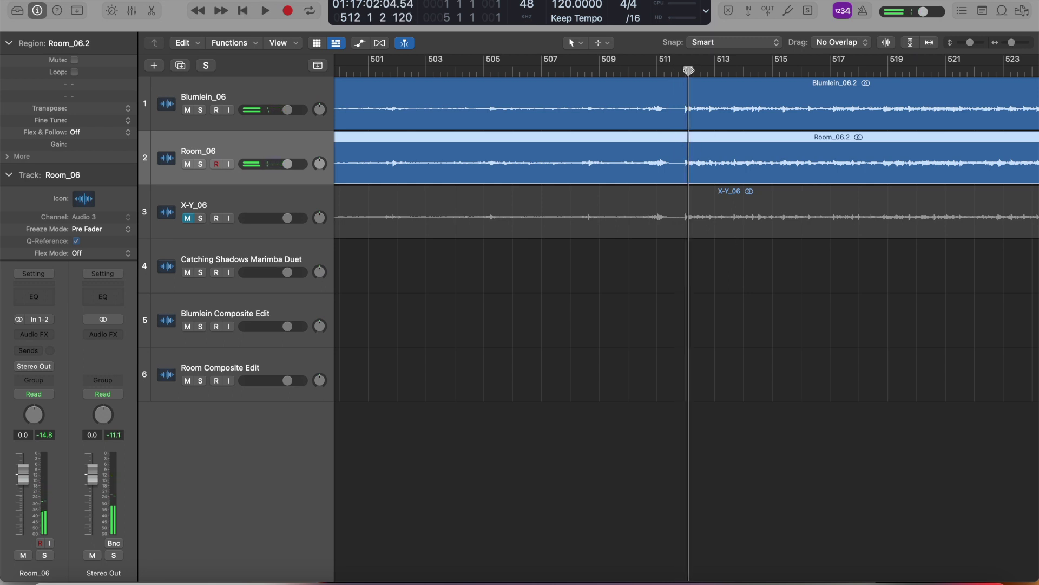
left_click_drag(689, 70, 680, 70)
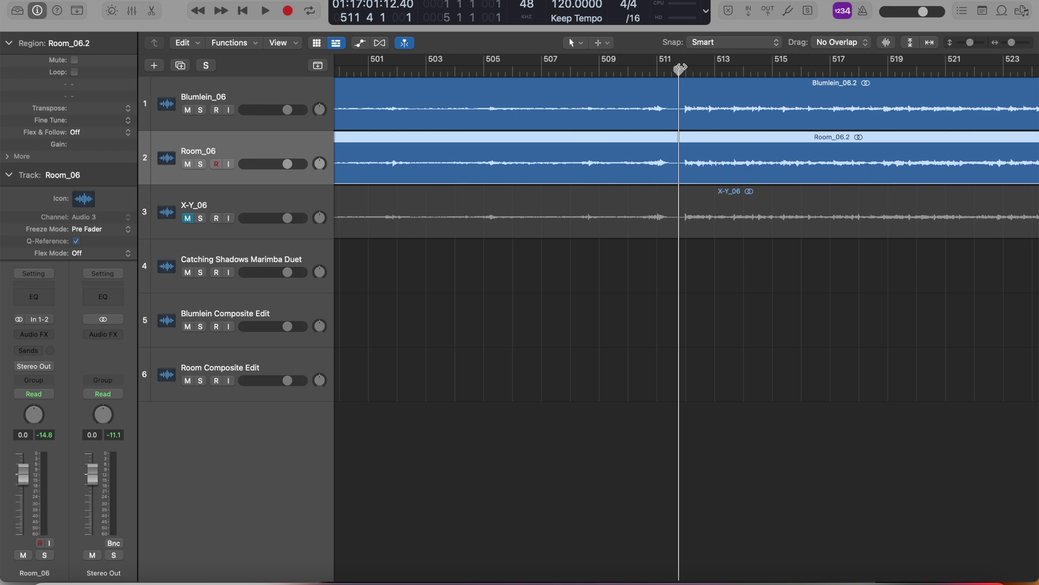
left_click(693, 42)
left_click_drag(1011, 47, 1014, 47)
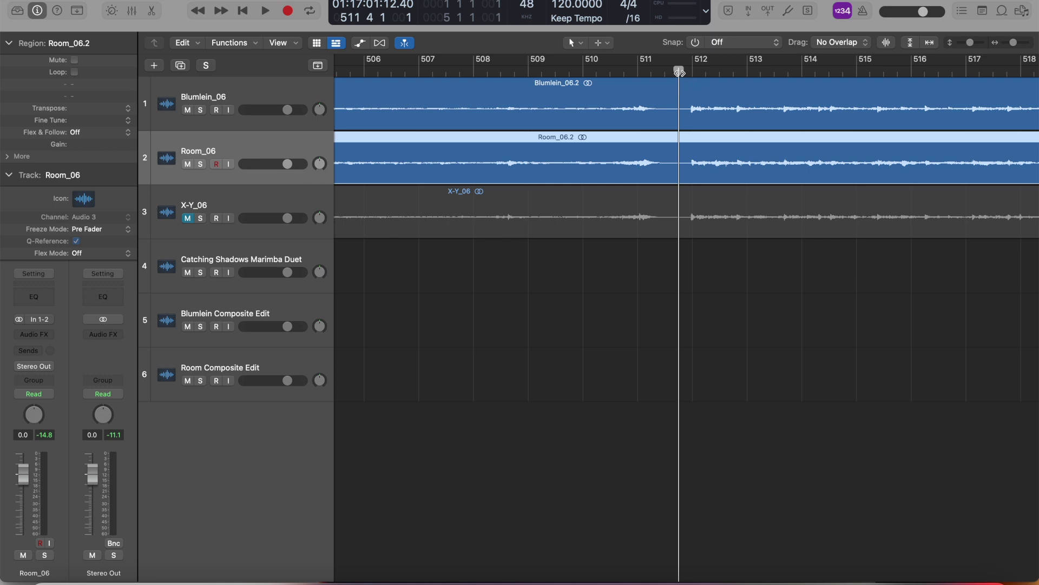
left_click_drag(680, 72, 689, 71)
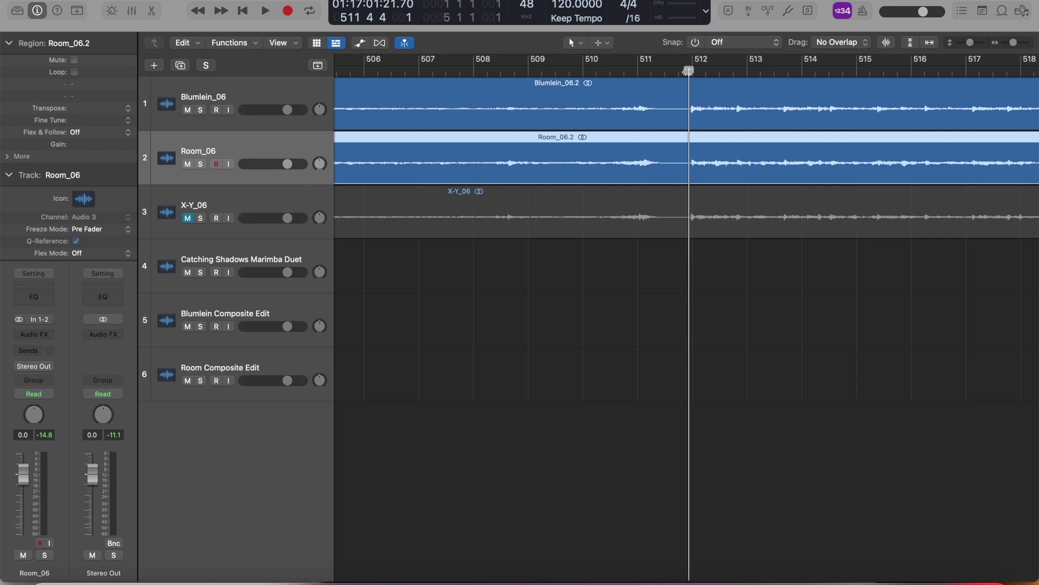
left_click(264, 95)
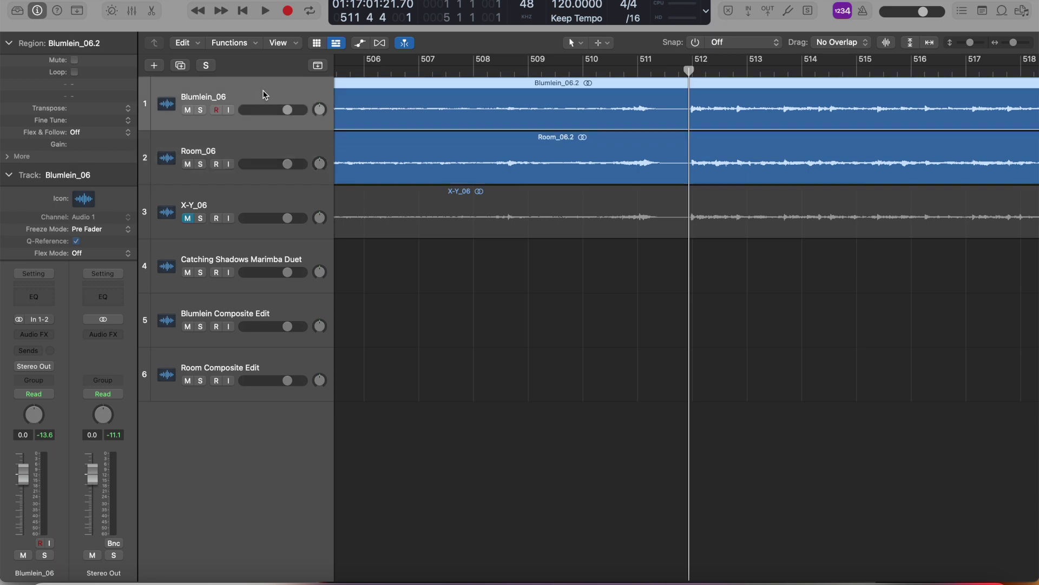
Step: Select both Blumlein_06 and Room_06 regions and split them at the playhead before bar 512
left_click(265, 148, "shift")
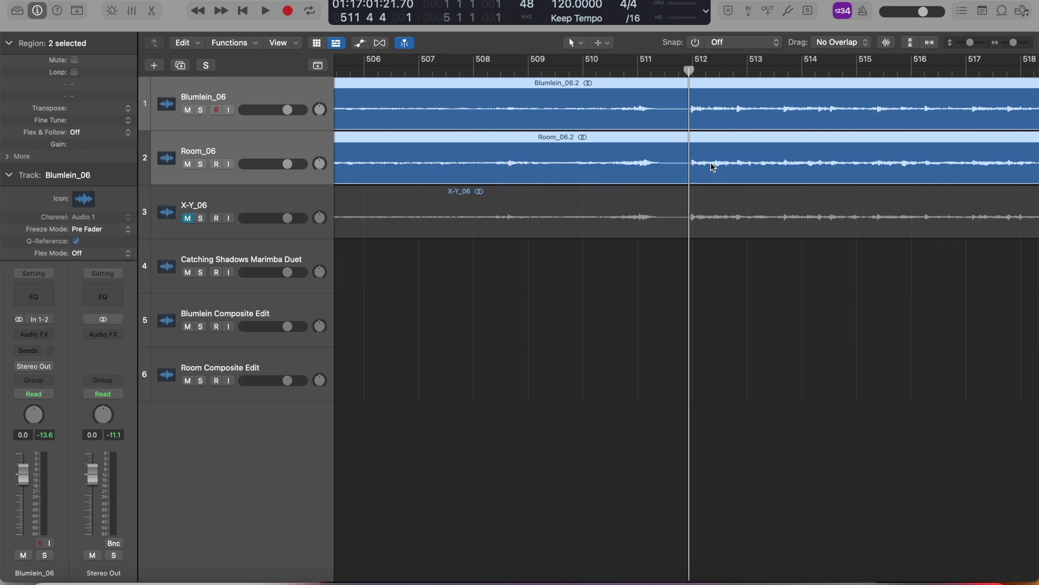
left_click(198, 44)
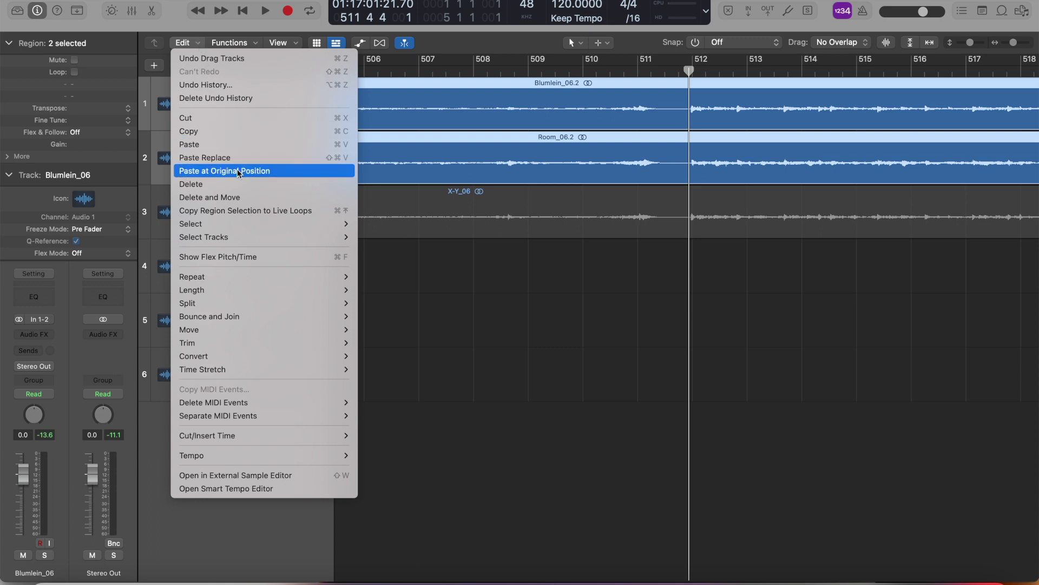
mouse_move(229, 305)
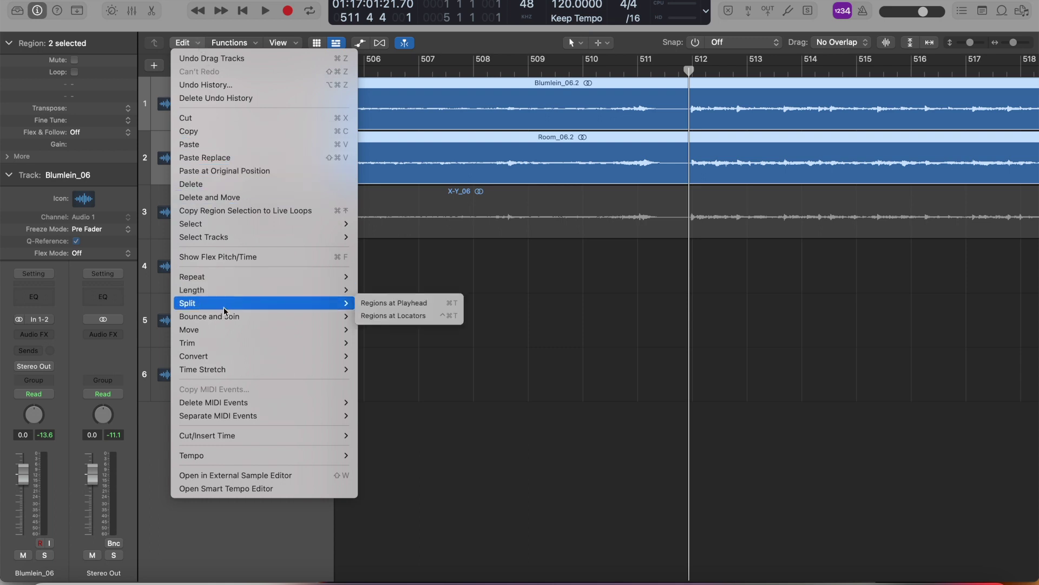
left_click(400, 307)
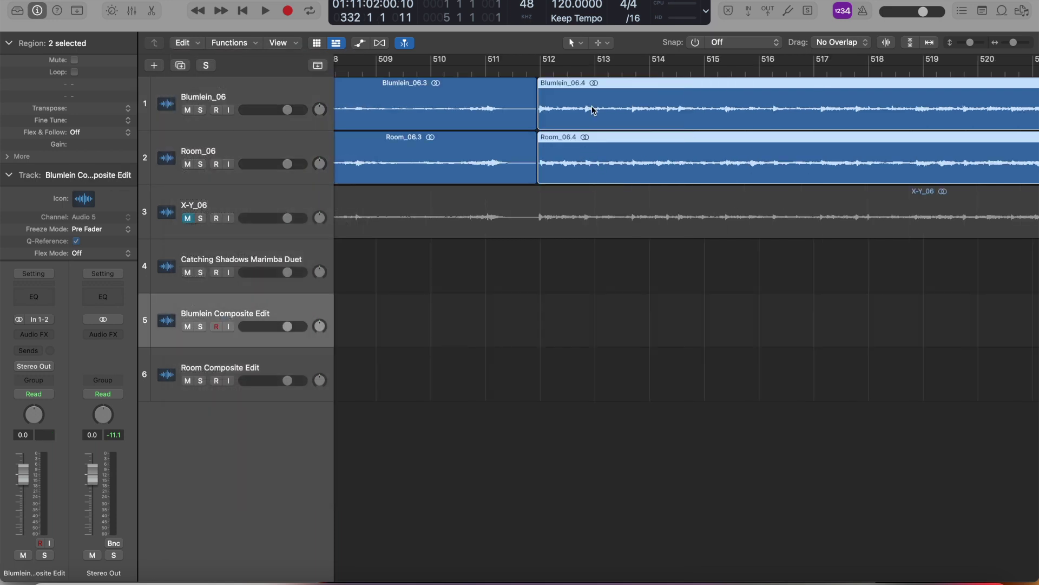
left_click_drag(605, 81, 435, 317)
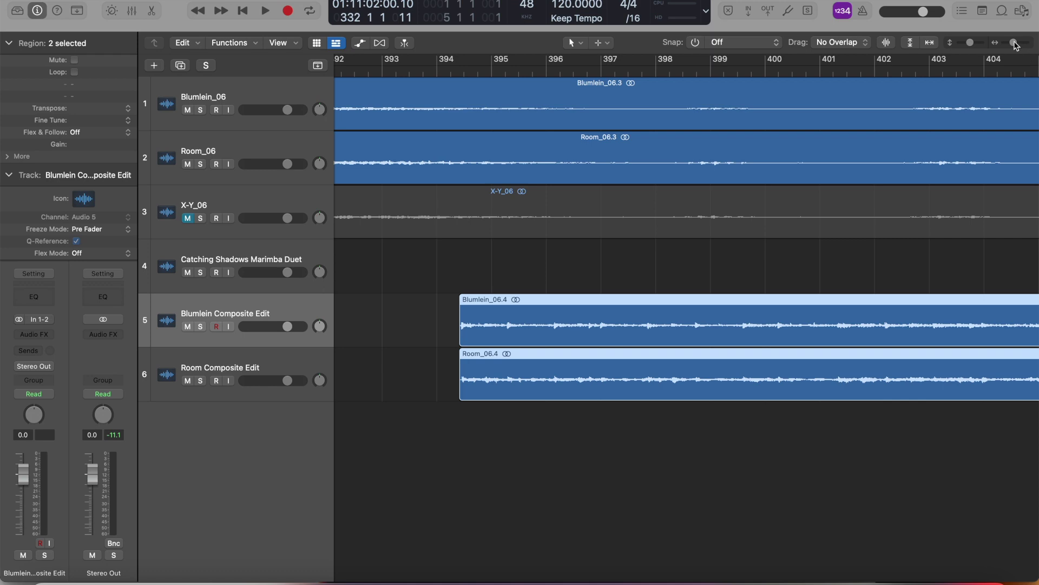
Step: Slide Blumlein_06.4 and Room_06.4 left to follow the .1 parts near bar 243
left_click_drag(1015, 45, 1005, 46)
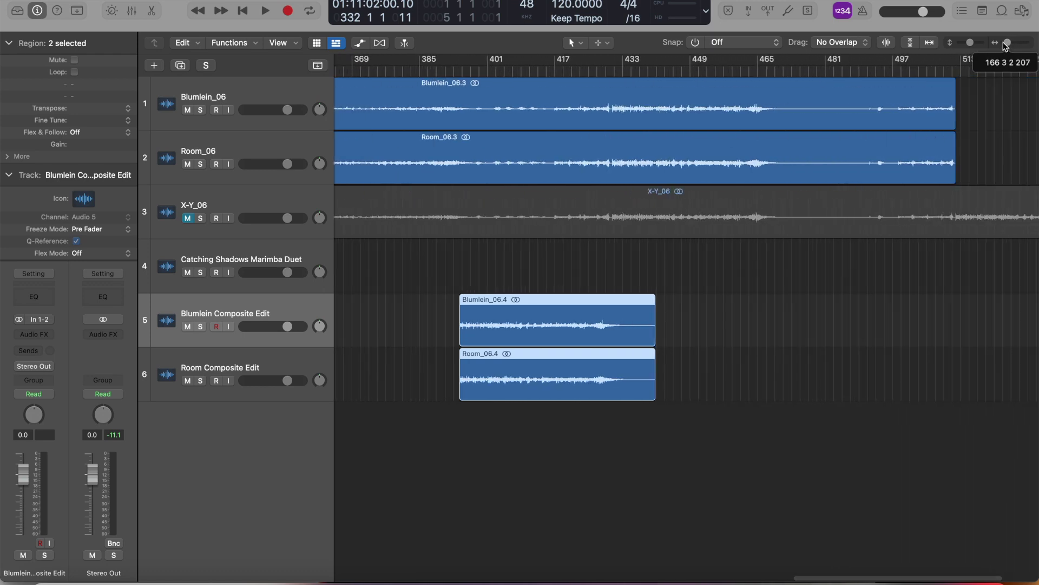
scroll(823, 229, "left", 10)
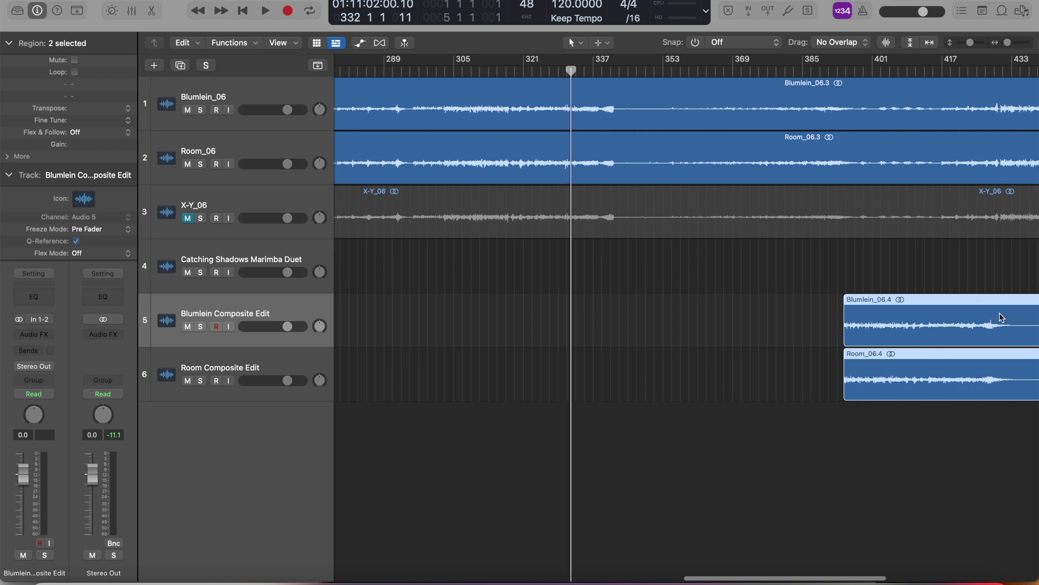
left_click_drag(957, 295, 460, 303)
scroll(661, 296, "left", 10)
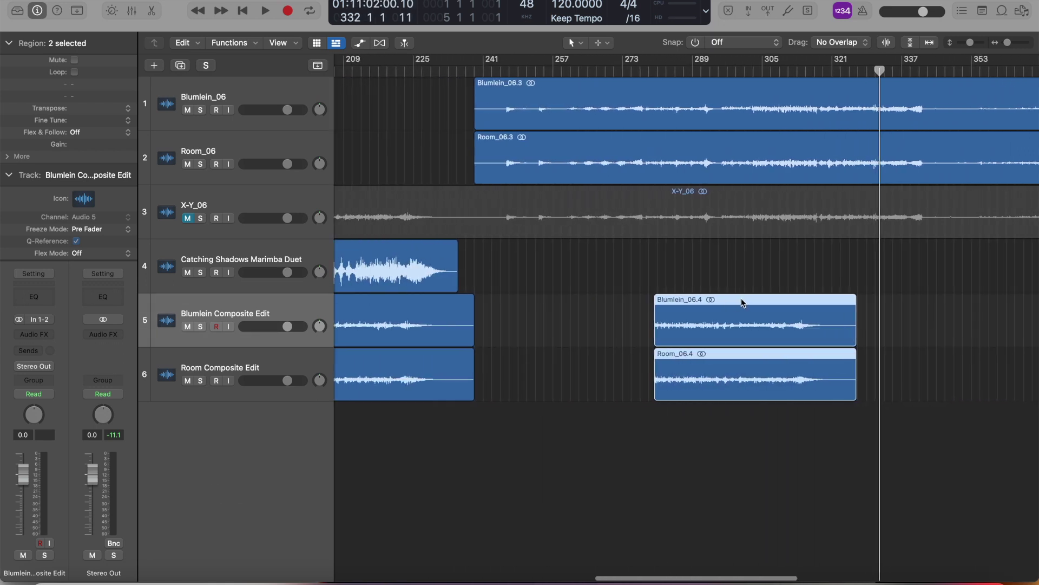
left_click_drag(742, 297, 582, 298)
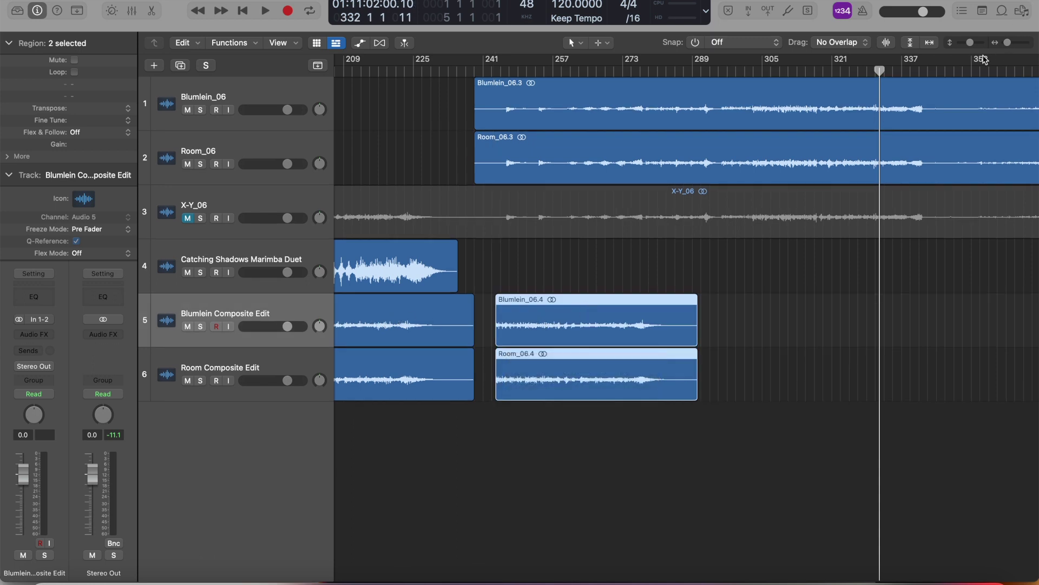
left_click_drag(1011, 46, 1015, 45)
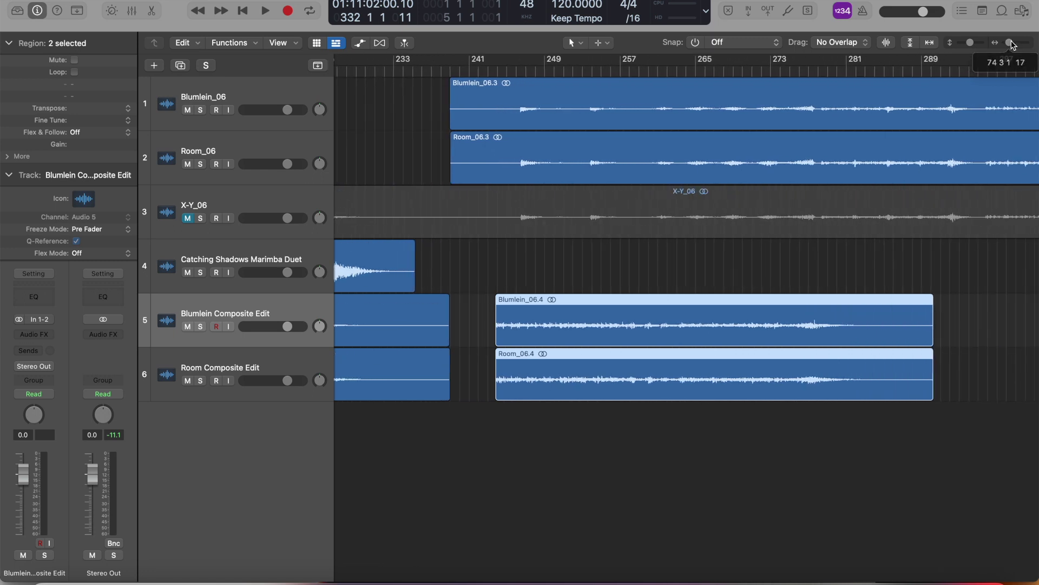
key("space")
Step: Solo Catching Shadows Marimba Duet and play the bounce from bar 193
left_click(199, 273)
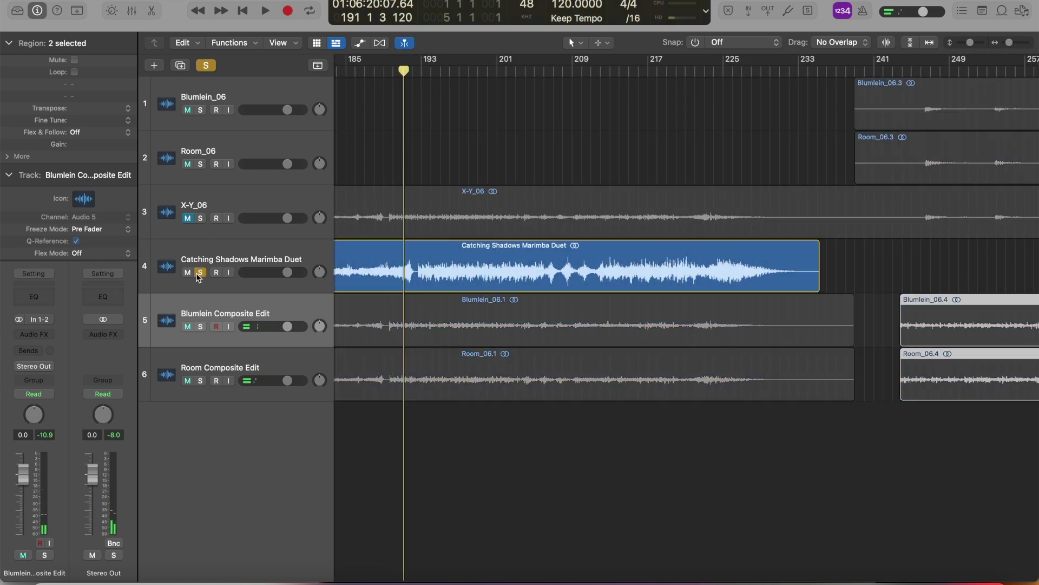
left_click(421, 72)
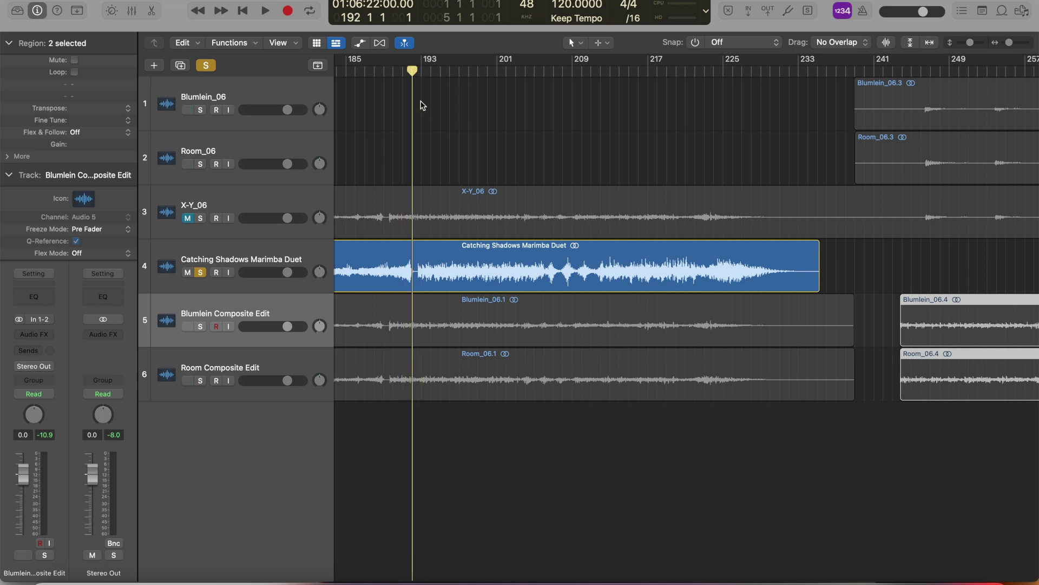
key("space")
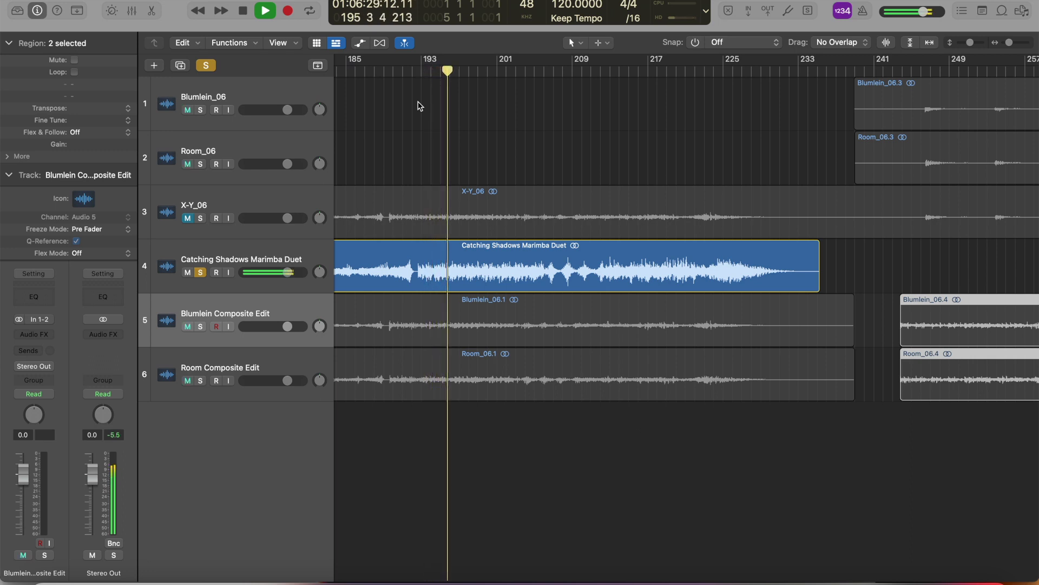
key("space")
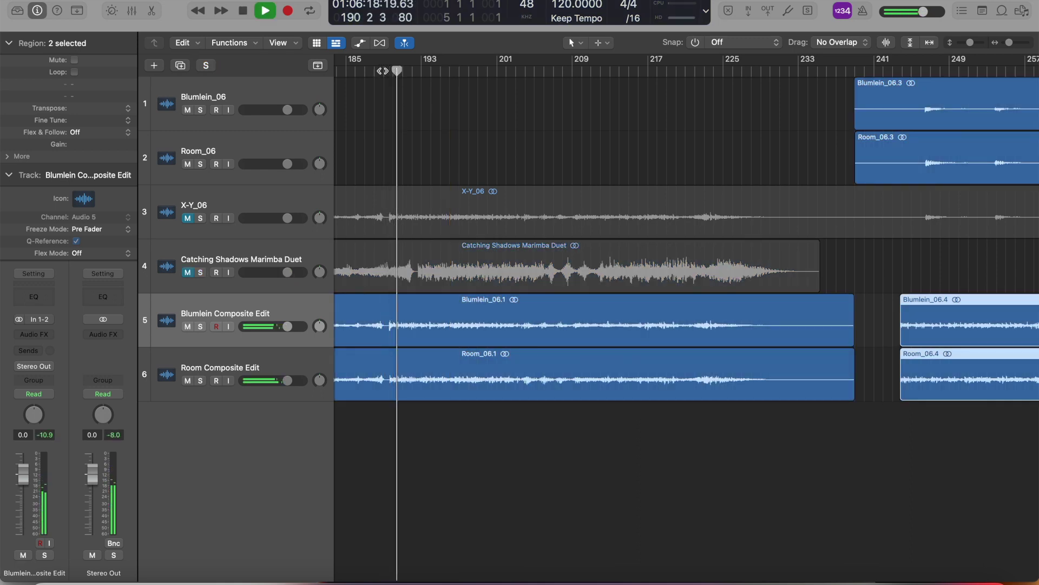
key("space")
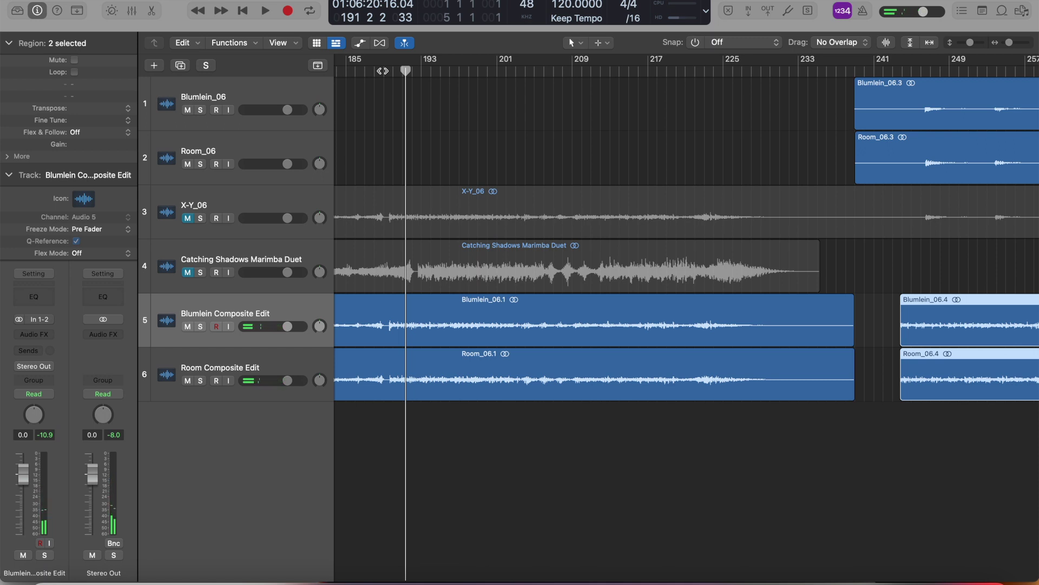
Step: Play the composite edits from bar 189, then audition the join from bar 243
left_click(384, 71)
key("space")
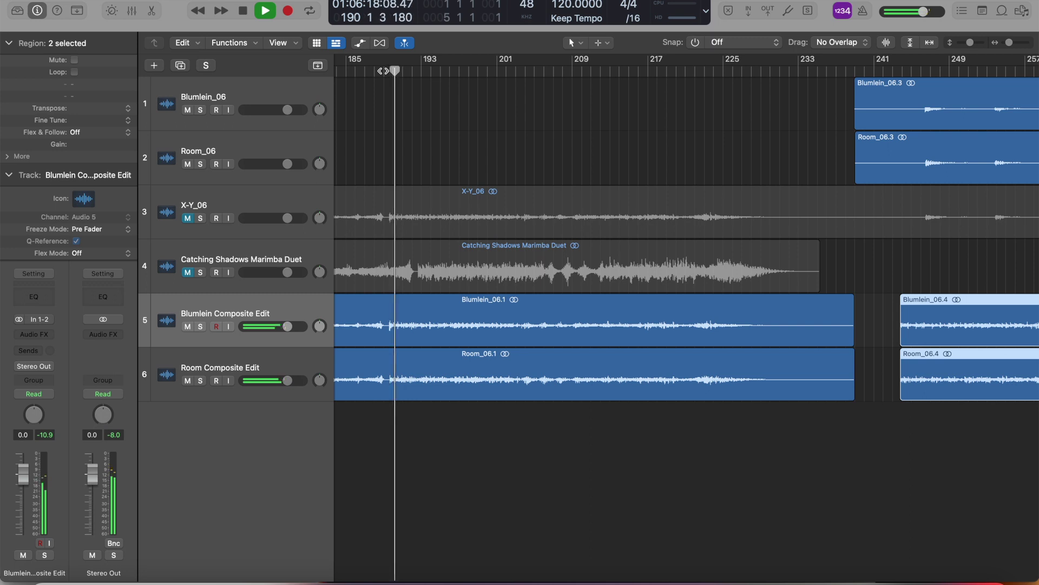
key("space")
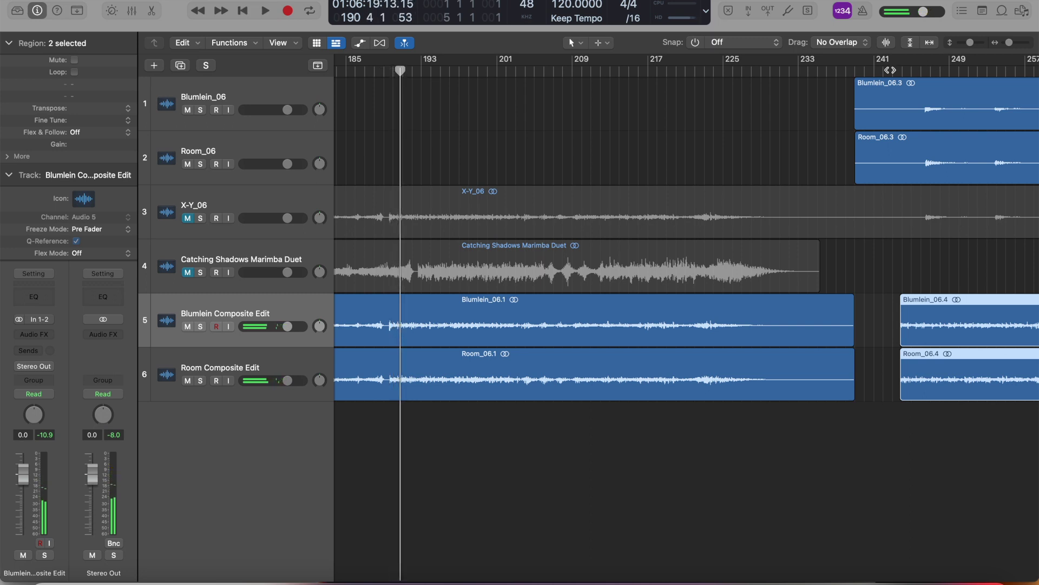
left_click(901, 70)
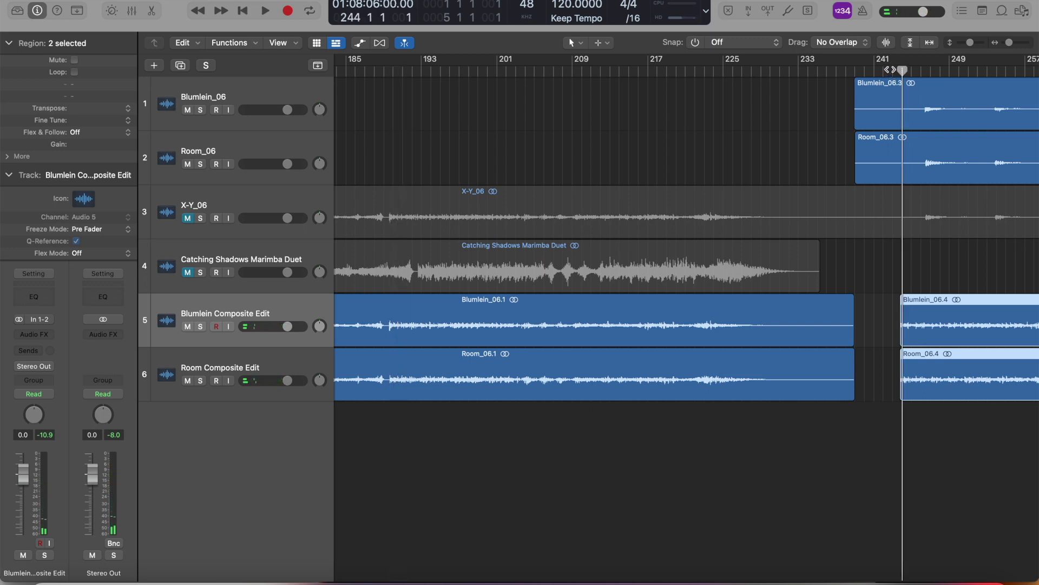
left_click(890, 70)
key("space")
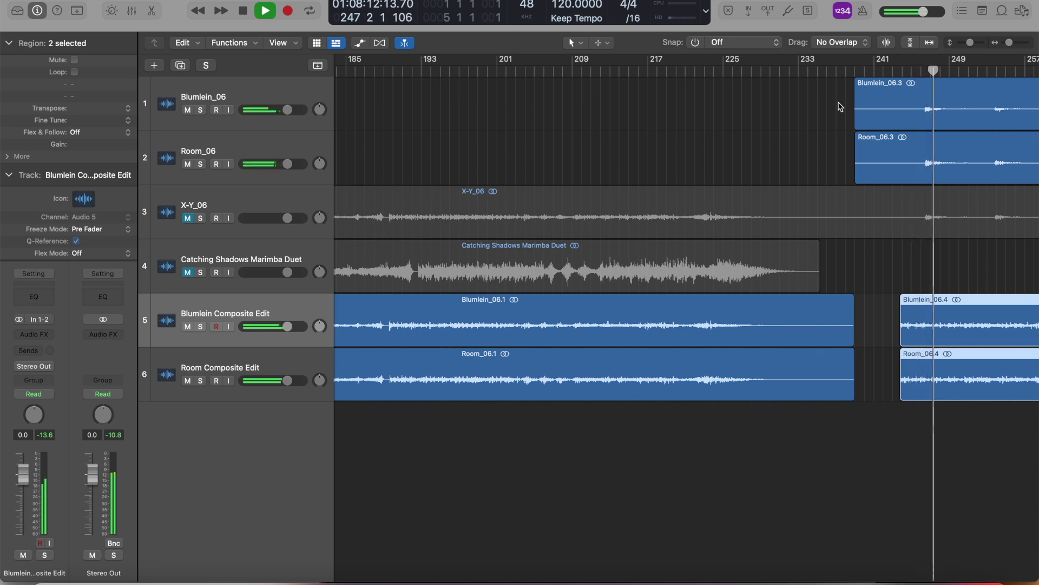
key("space")
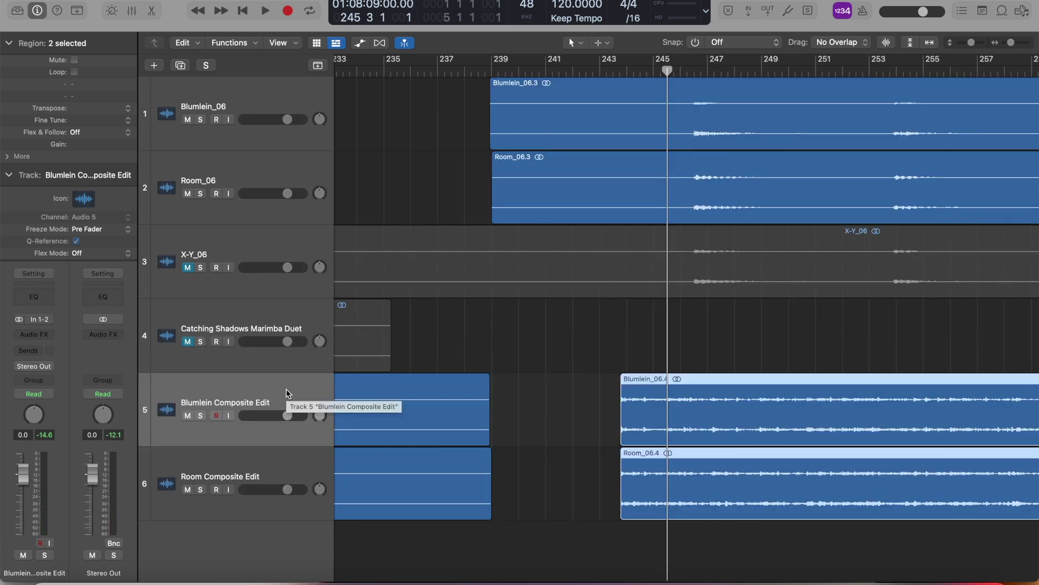
Step: Split Blumlein_06.4 and Room_06.4 at the playhead (245 3 1 1) into .5 and .6 parts
right_click(683, 413)
mouse_move(696, 475)
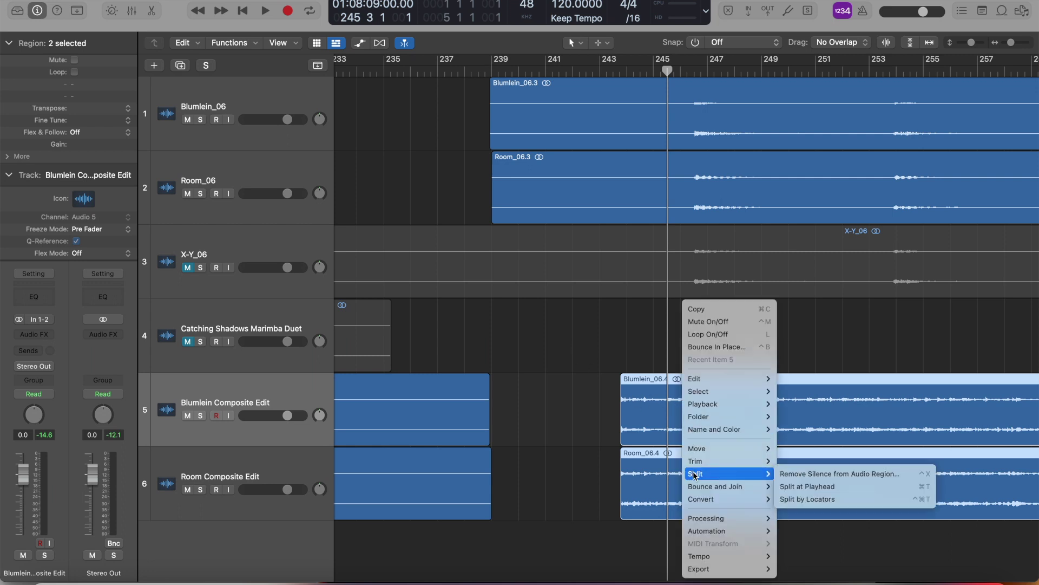
left_click(802, 486)
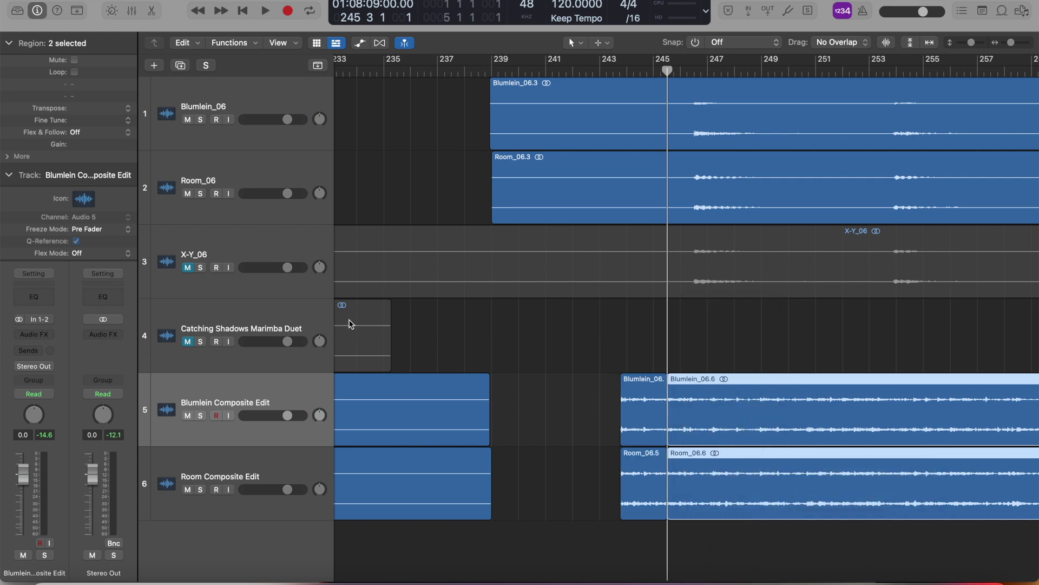
Step: Play back the passage from around bar 190, then stop
scroll(429, 402, "left", 15)
left_click(389, 70)
key("space")
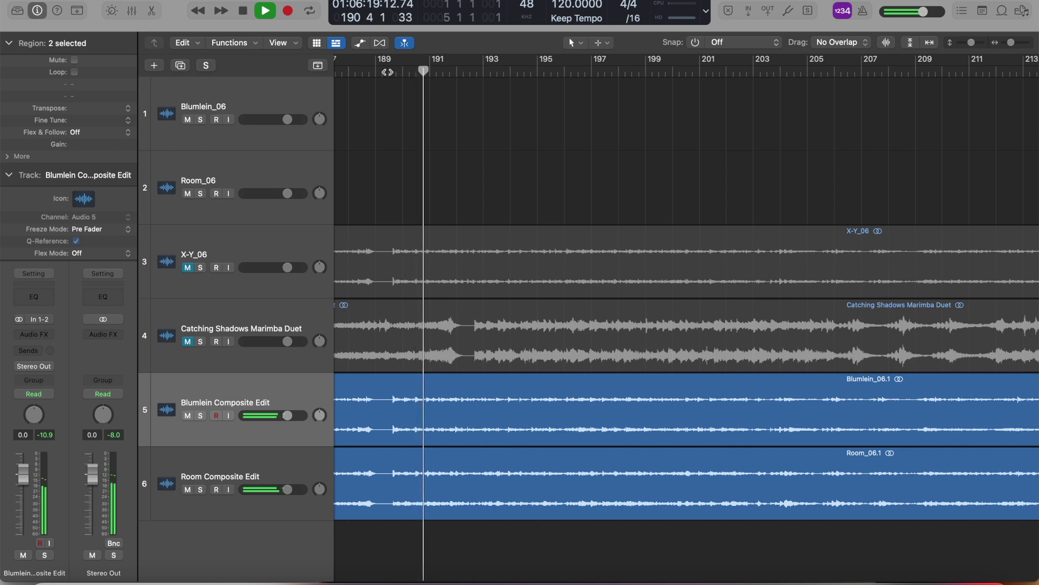
key("space")
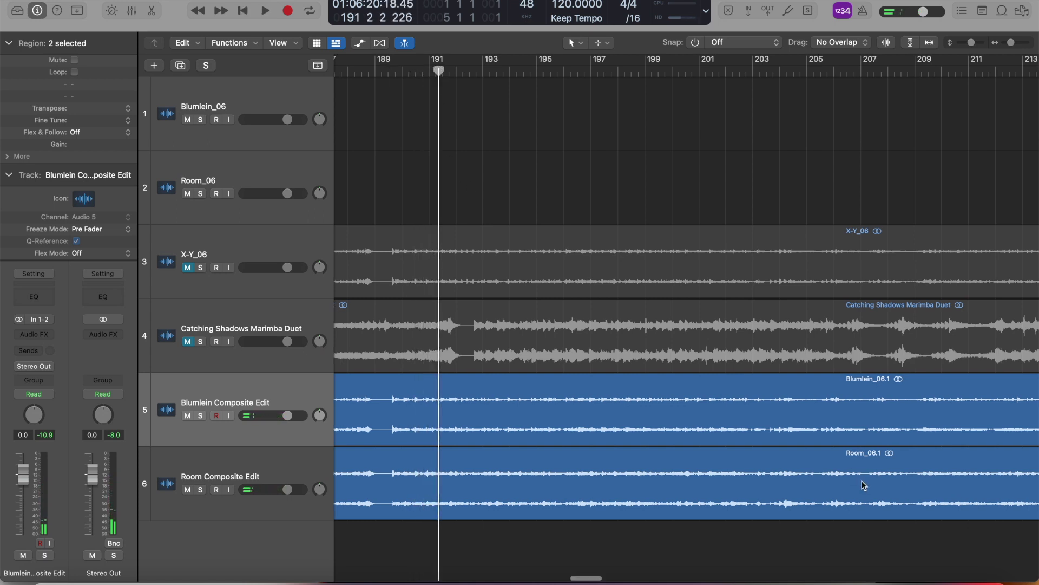
Step: Select Blumlein_06.1 with Room_06.1 and drag both ends back from bar 239 to about bar 191
scroll(861, 483, "right", 5)
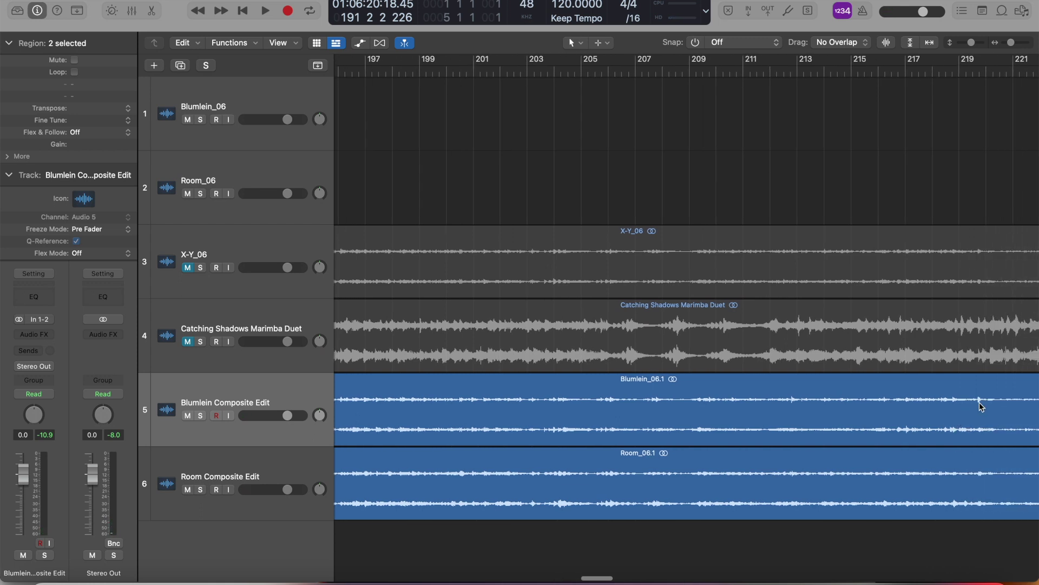
left_click(993, 389)
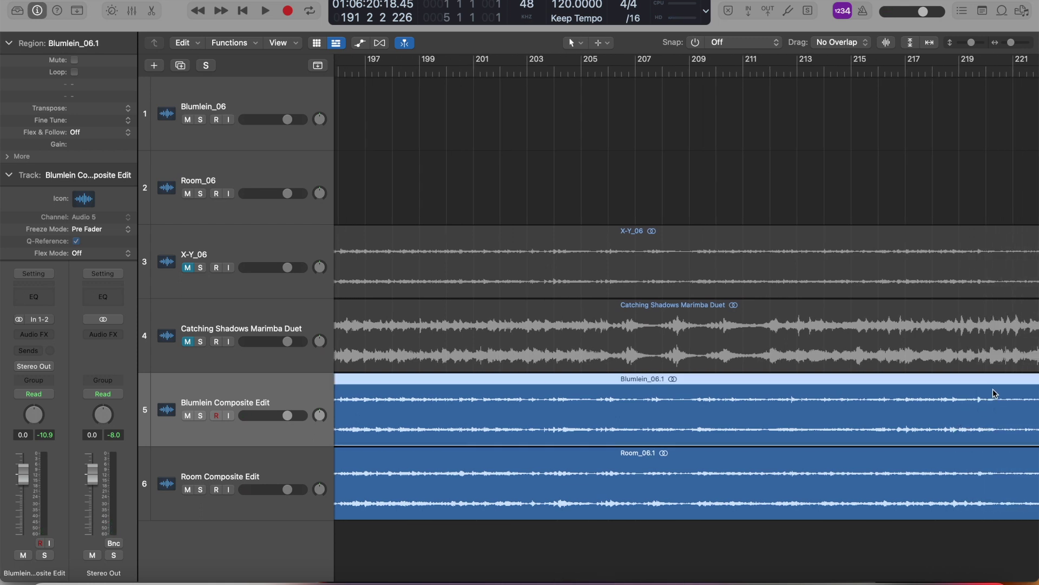
left_click(1003, 468, "shift")
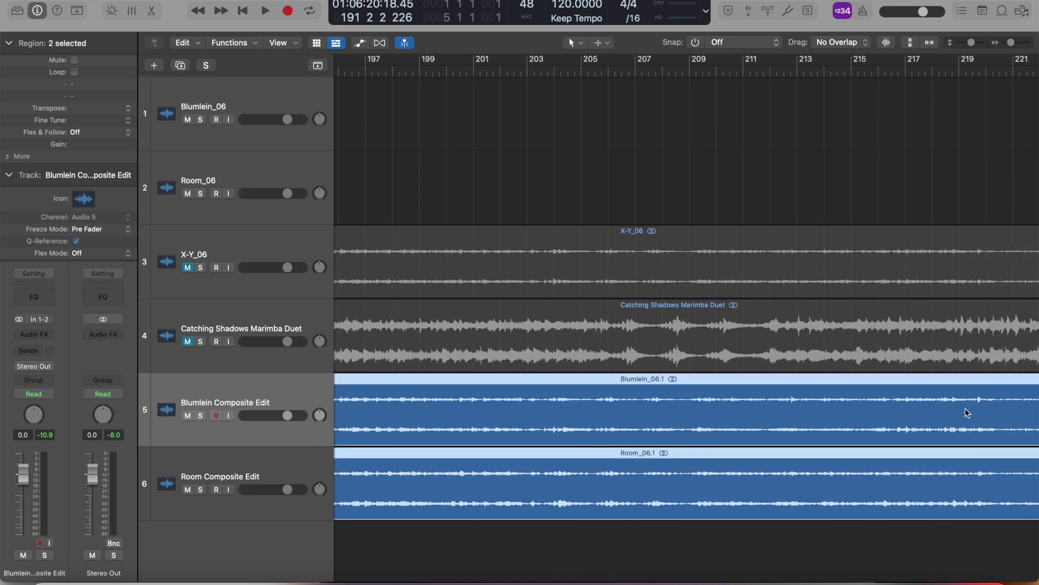
scroll(967, 413, "right", 10)
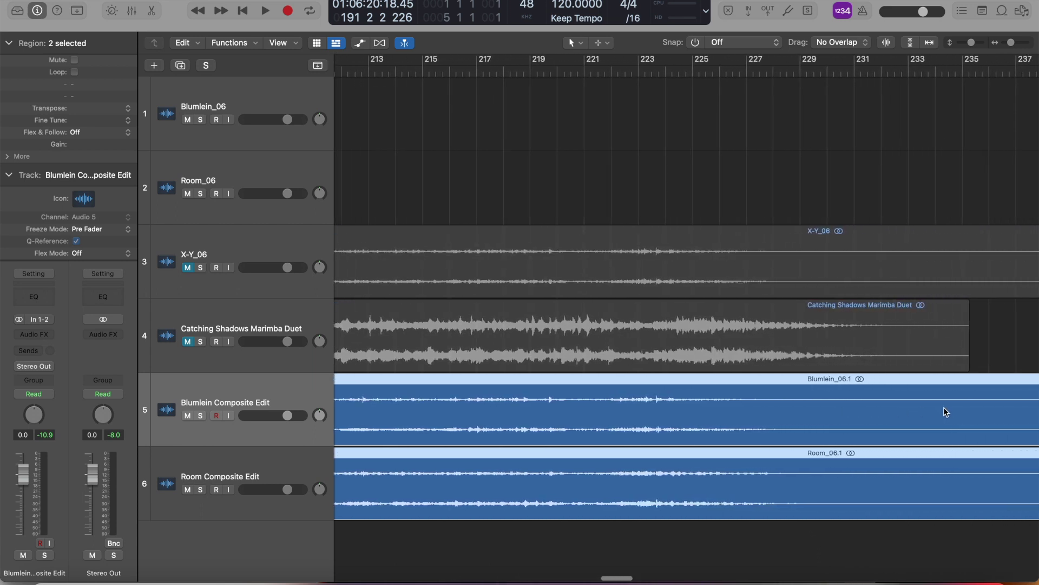
scroll(947, 413, "right", 3)
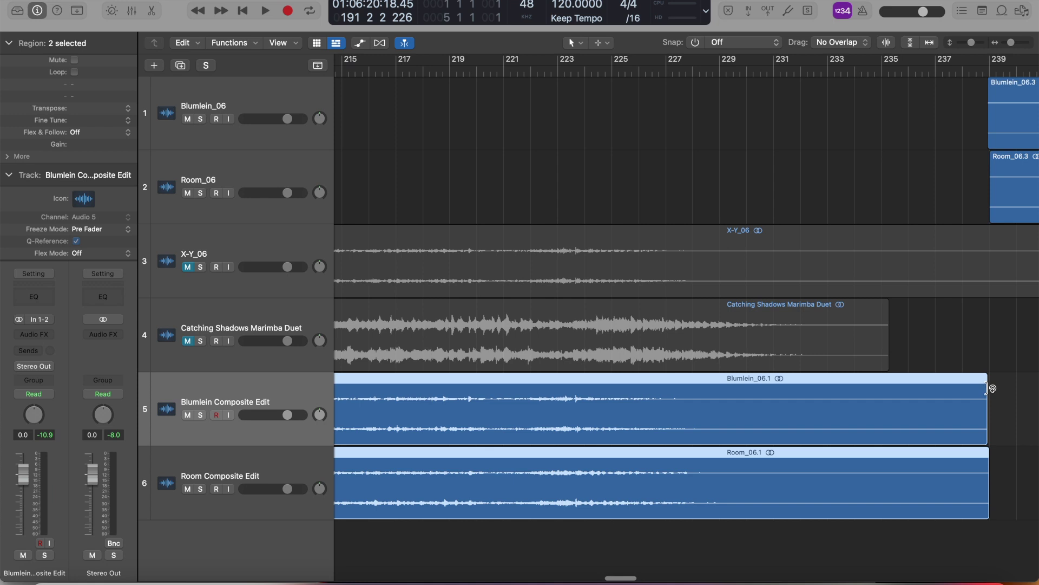
left_click_drag(986, 388, 597, 438)
scroll(731, 447, "right", 10)
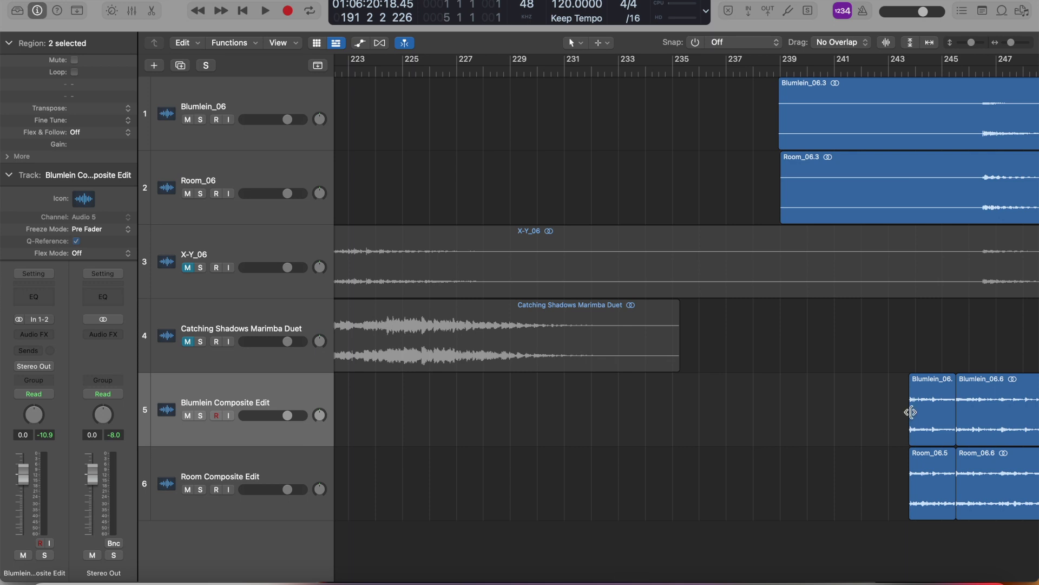
Step: Slide Blumlein_06.6 and Room_06.6 together back to bar 191, then play the join from bar 189
scroll(995, 416, "right", 1)
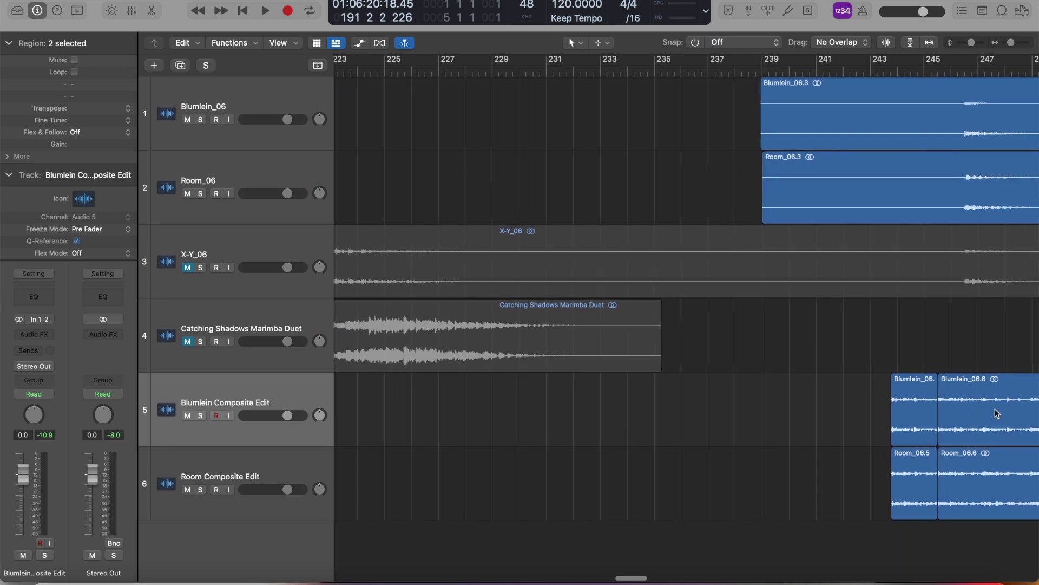
left_click(995, 409)
left_click(995, 467, "shift")
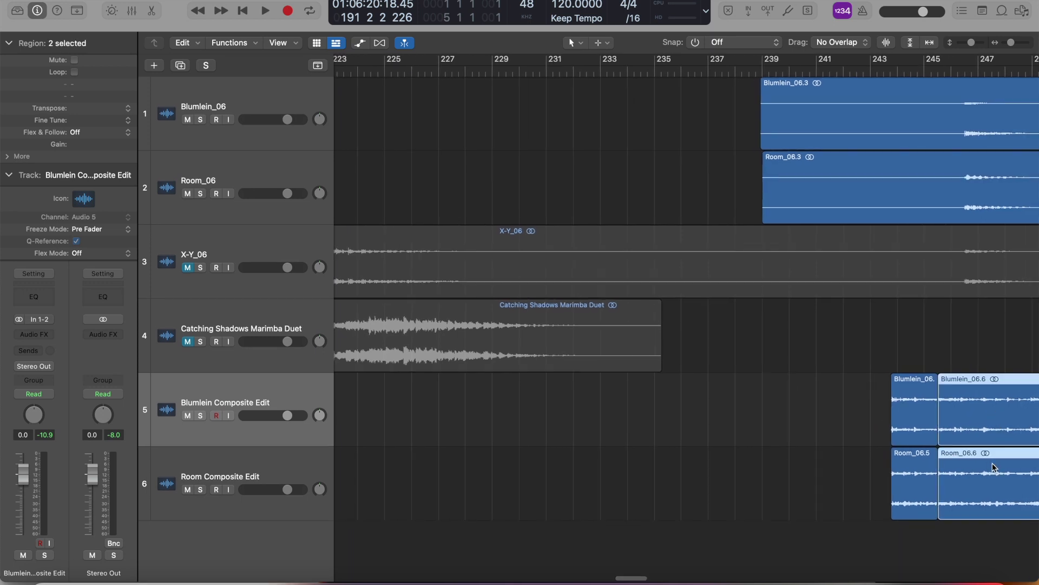
left_click_drag(1003, 414, 395, 408)
scroll(395, 407, "left", 10)
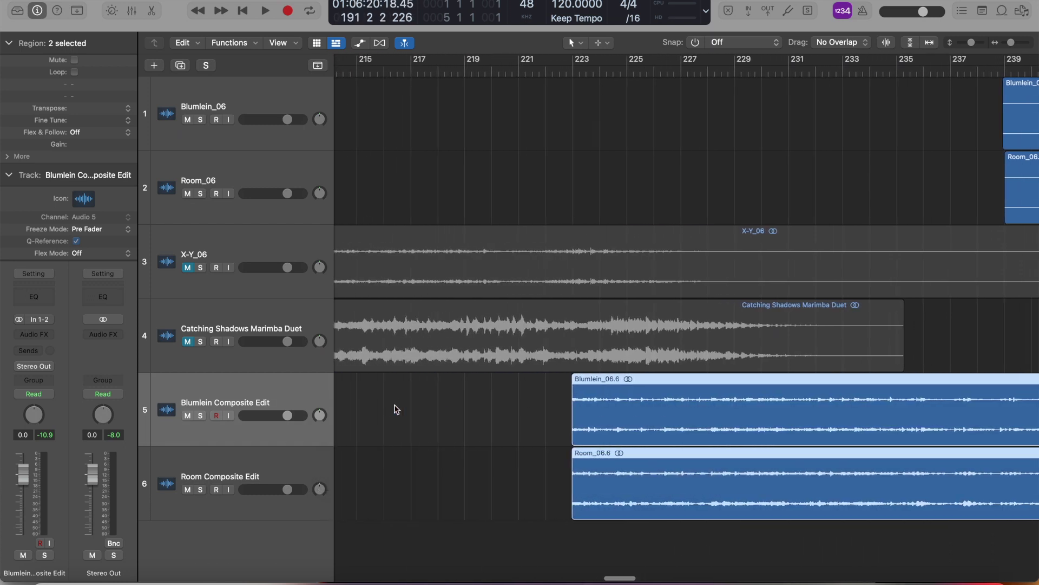
scroll(868, 407, "left", 4)
left_click_drag(872, 407, 428, 390)
scroll(430, 392, "left", 10)
scroll(431, 394, "left", 5)
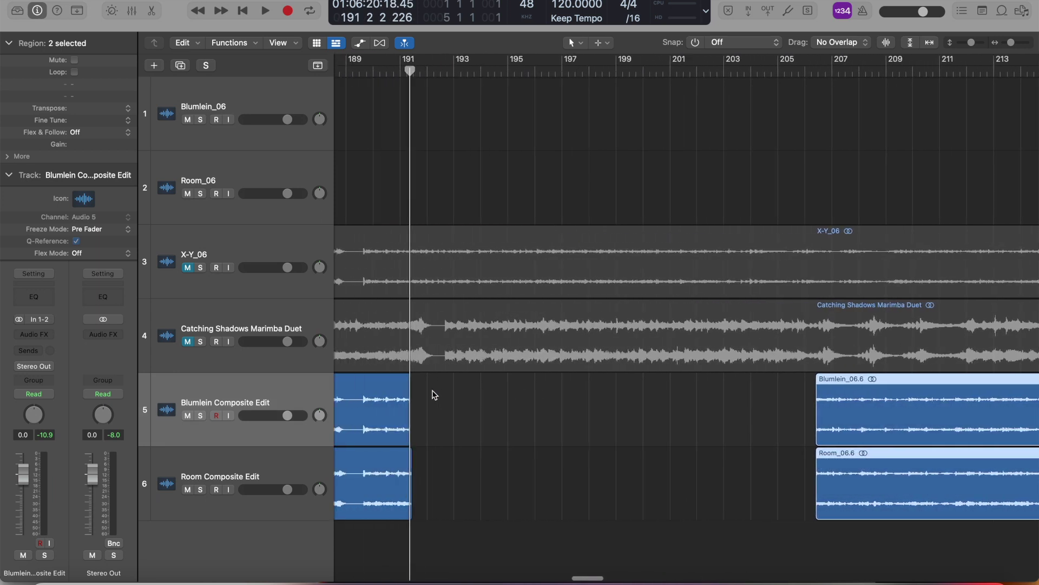
left_click_drag(881, 414, 474, 384)
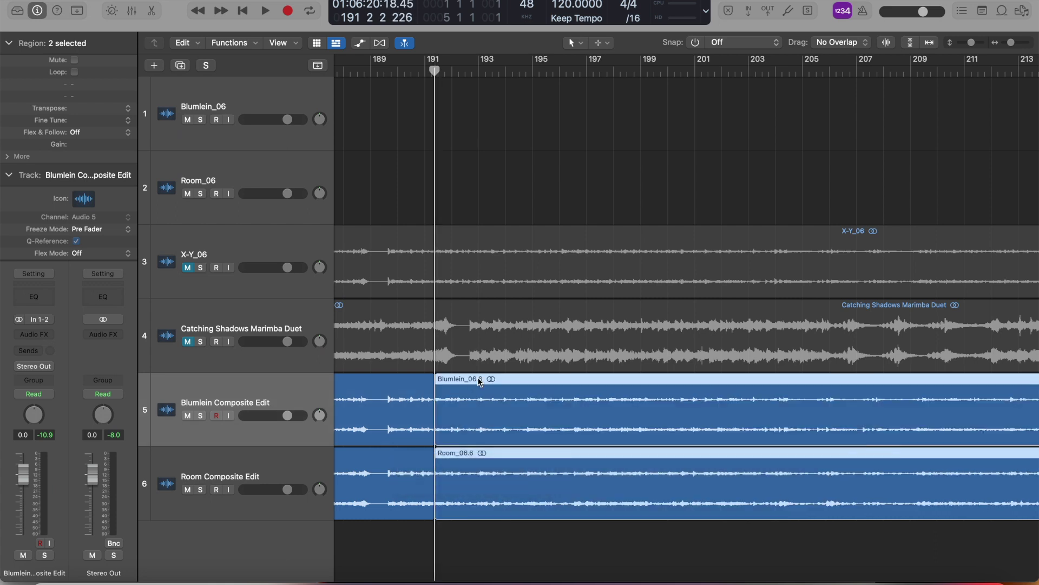
left_click(366, 72)
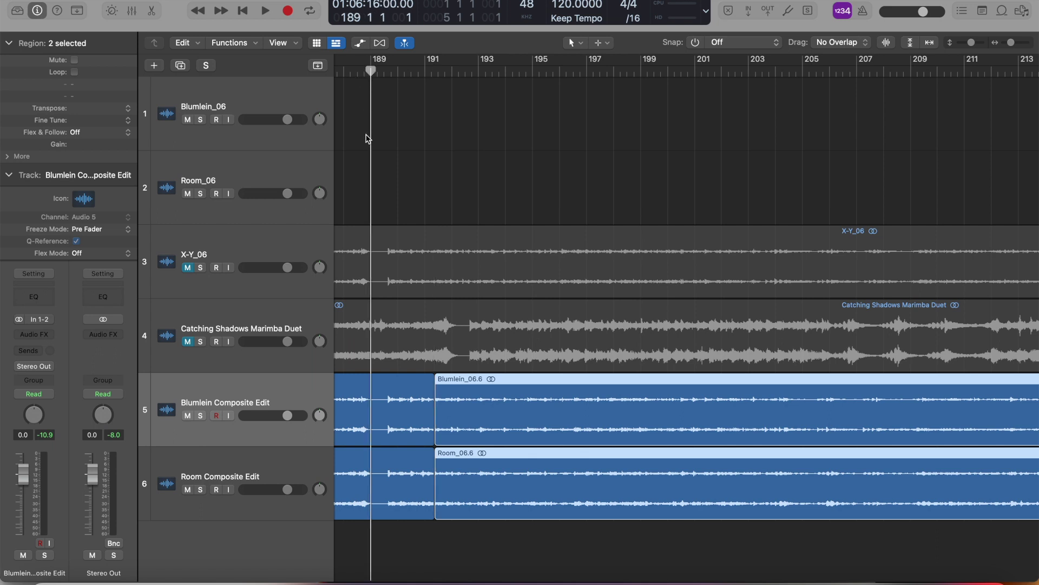
key("space")
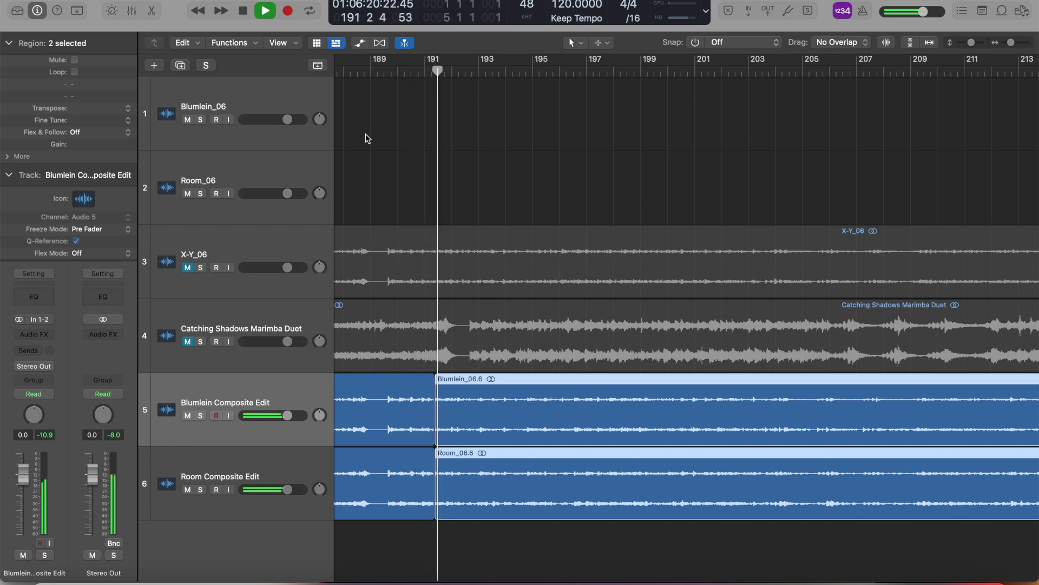
Step: Stop playback, enlarge the track lanes, zoom in on bars 191–199 and nudge the 06.6 pair slightly right
key("space")
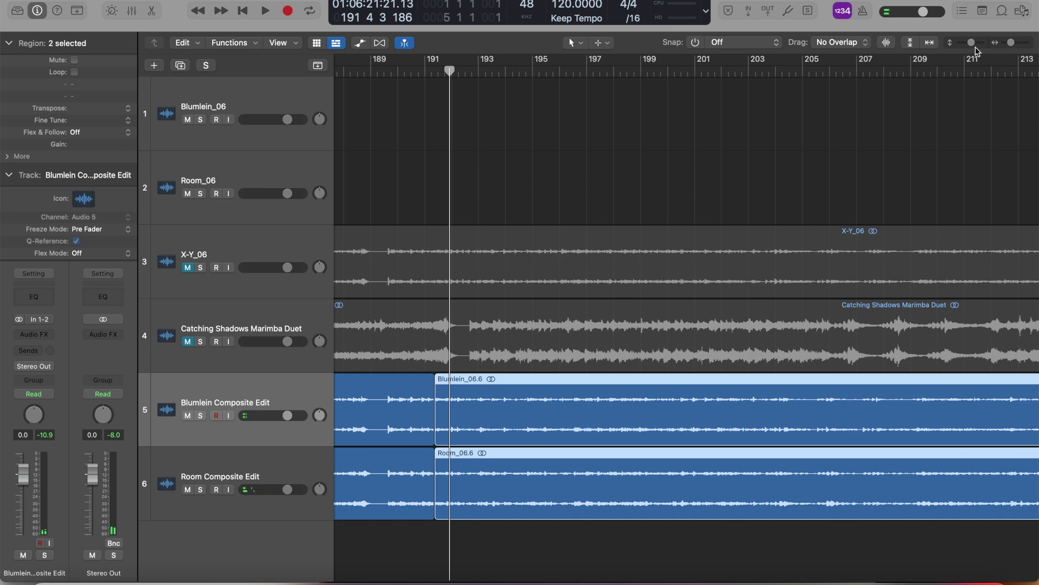
left_click_drag(973, 46, 977, 48)
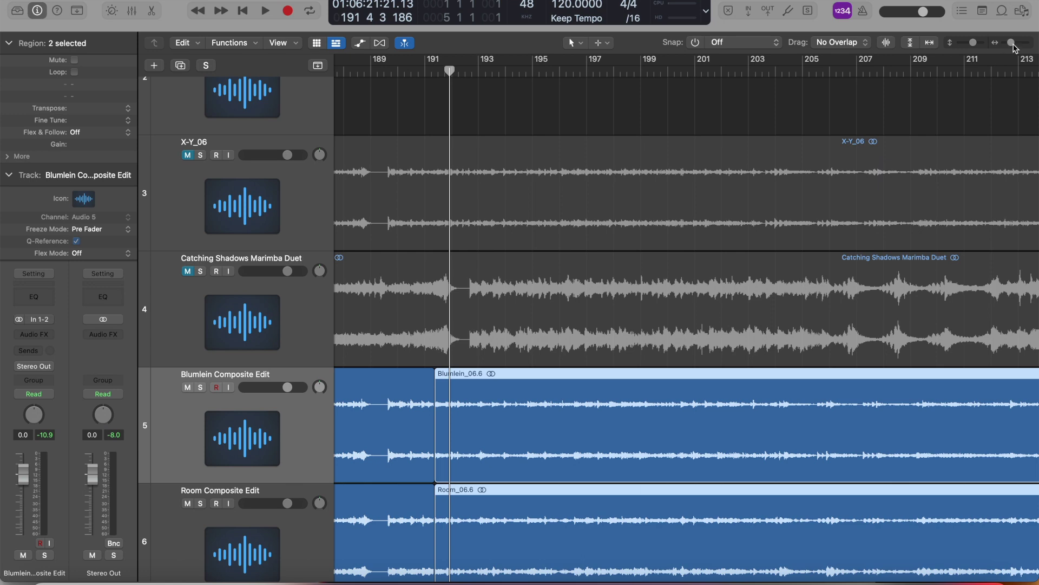
left_click_drag(1014, 45, 1018, 46)
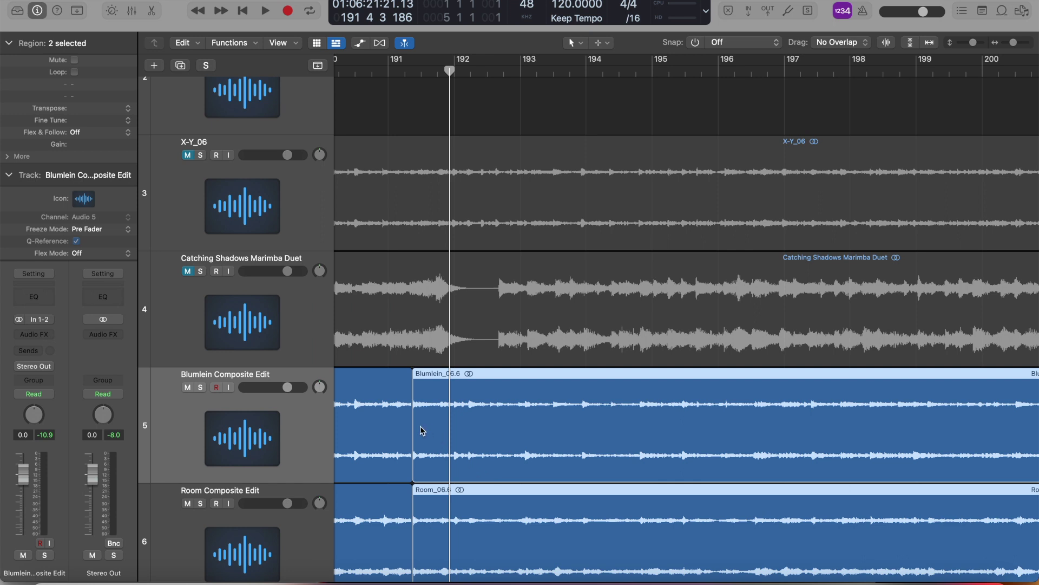
left_click_drag(413, 439, 420, 434)
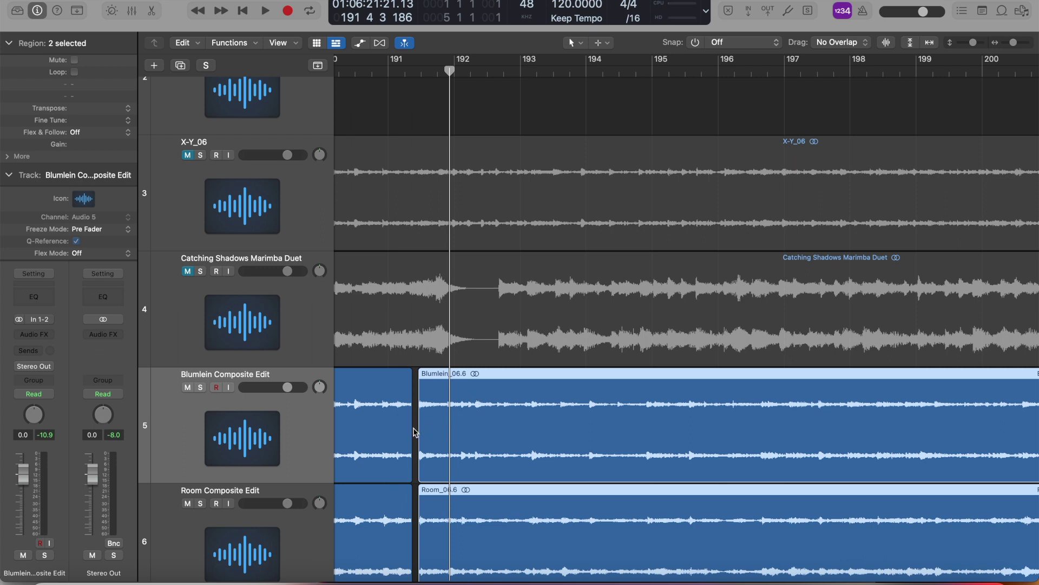
Step: Trim the ends of Blumlein_06.1 and Room_06.1 slightly
left_click(396, 434)
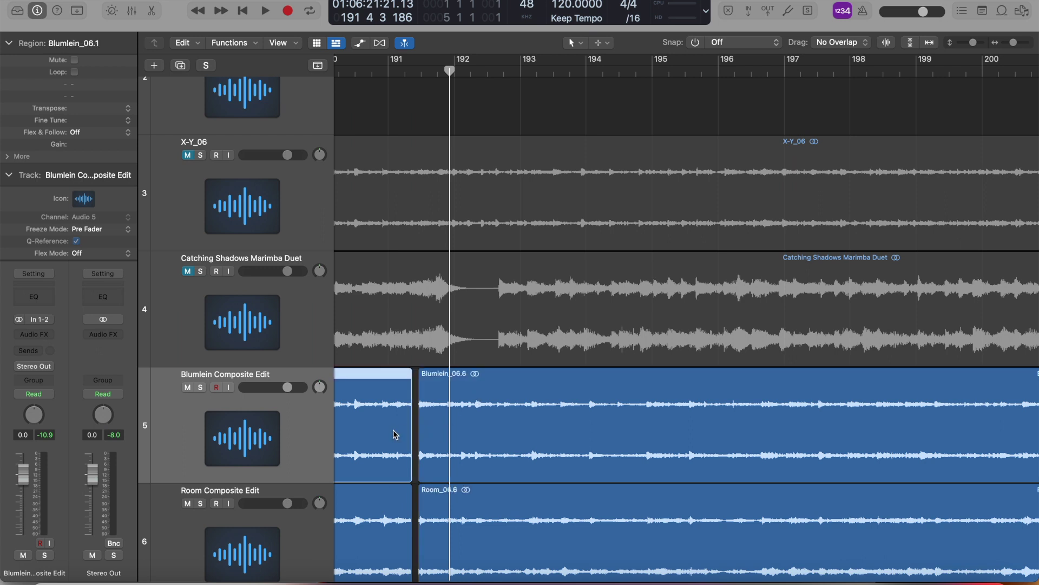
left_click(377, 498, "shift")
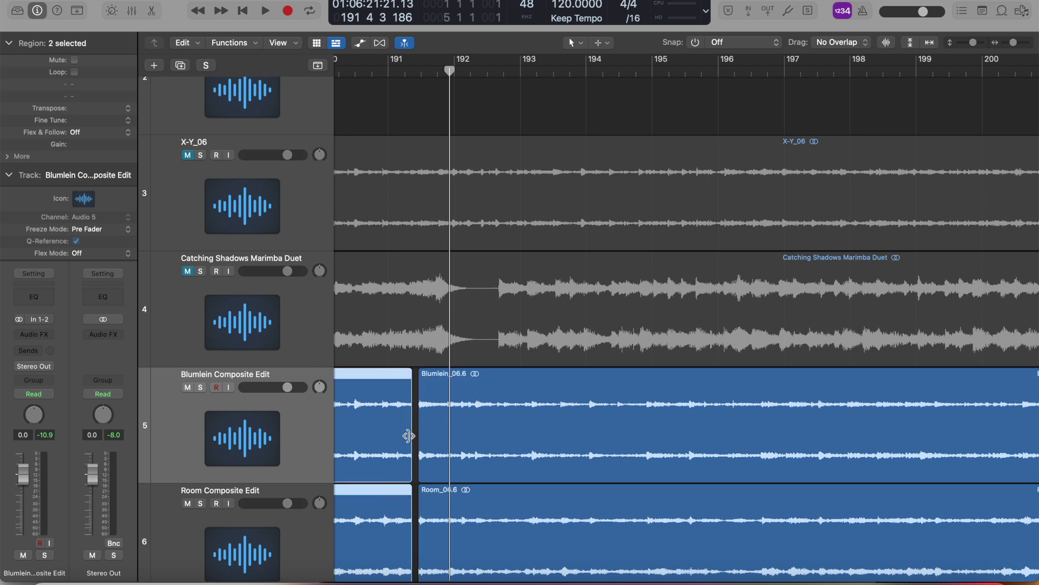
left_click_drag(409, 435, 408, 436)
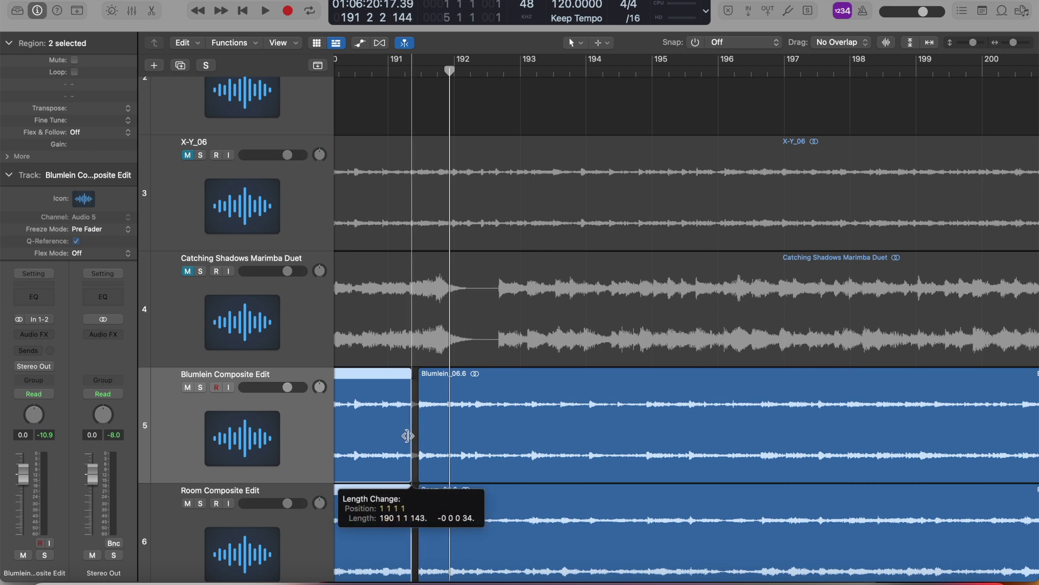
left_click_drag(407, 436, 410, 434)
Step: Move Blumlein_06.6 and Room_06.6 left so they sit flush against the 06.1 regions
left_click(489, 434)
left_click(486, 512, "shift")
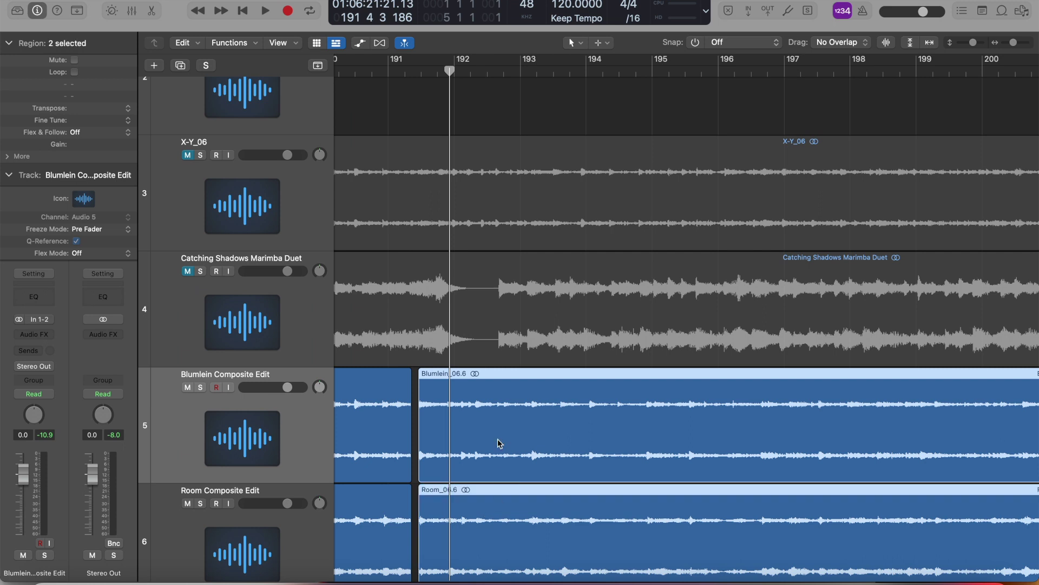
left_click_drag(499, 423, 492, 421)
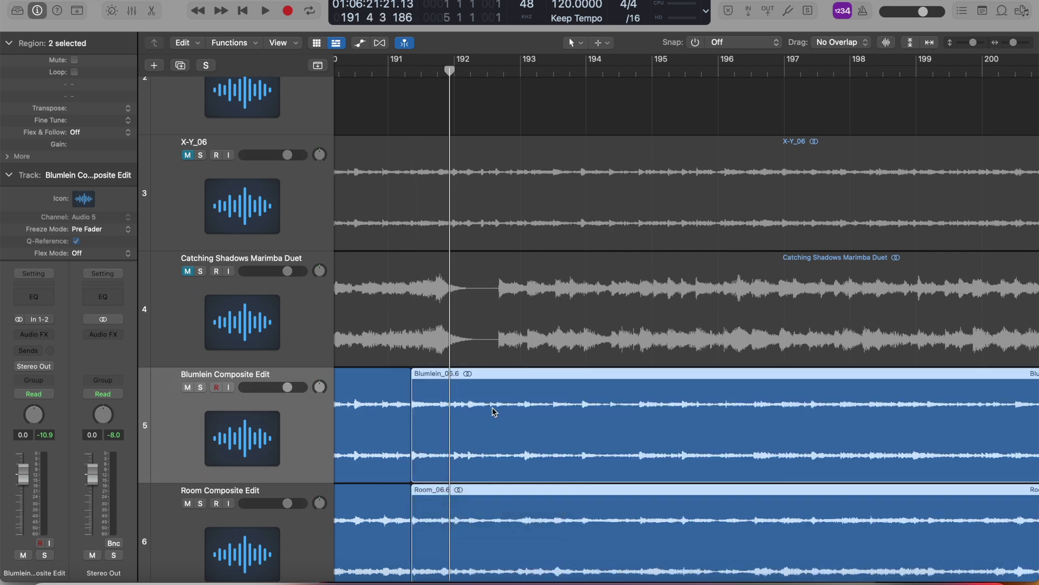
Step: Play the edit from the last beat of bar 189, then stop
scroll(400, 289, "left", 8)
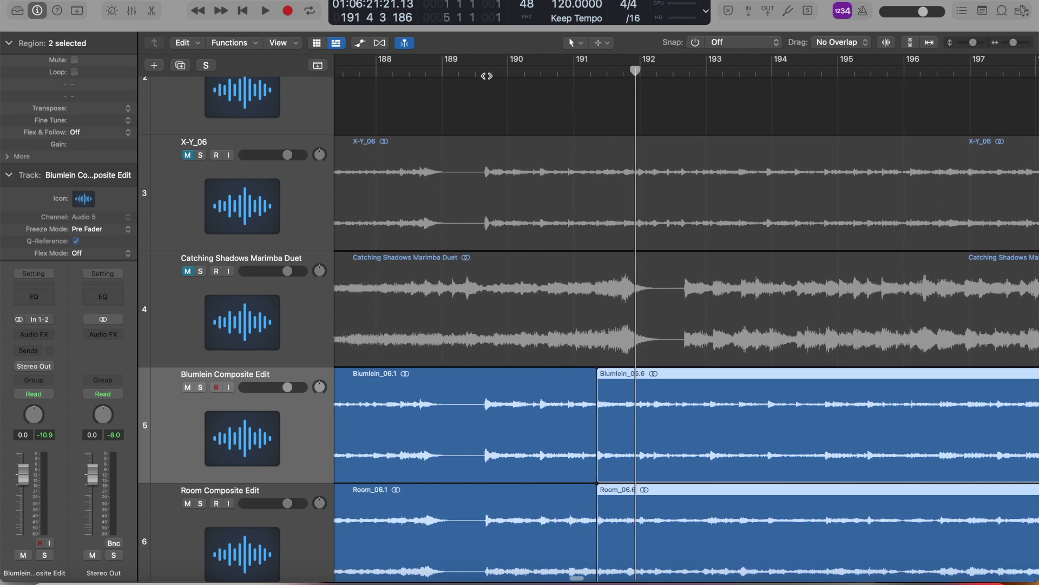
left_click(485, 73)
key("space")
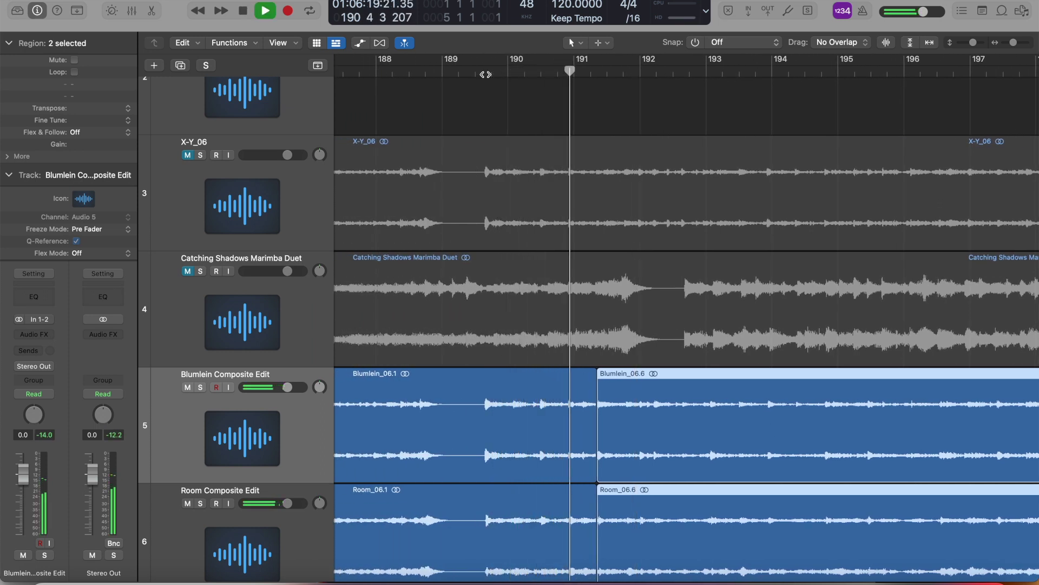
key("space")
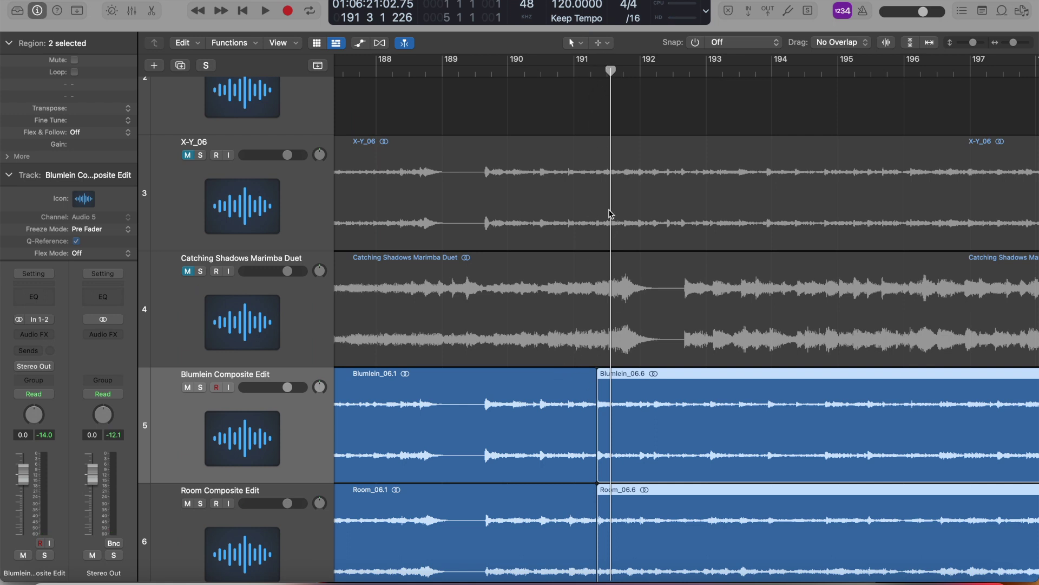
Step: Add Blumlein_06.1 and Room_06.1 so all four regions around bar 191 are selected
left_click(570, 392, "shift")
left_click(574, 504, "shift")
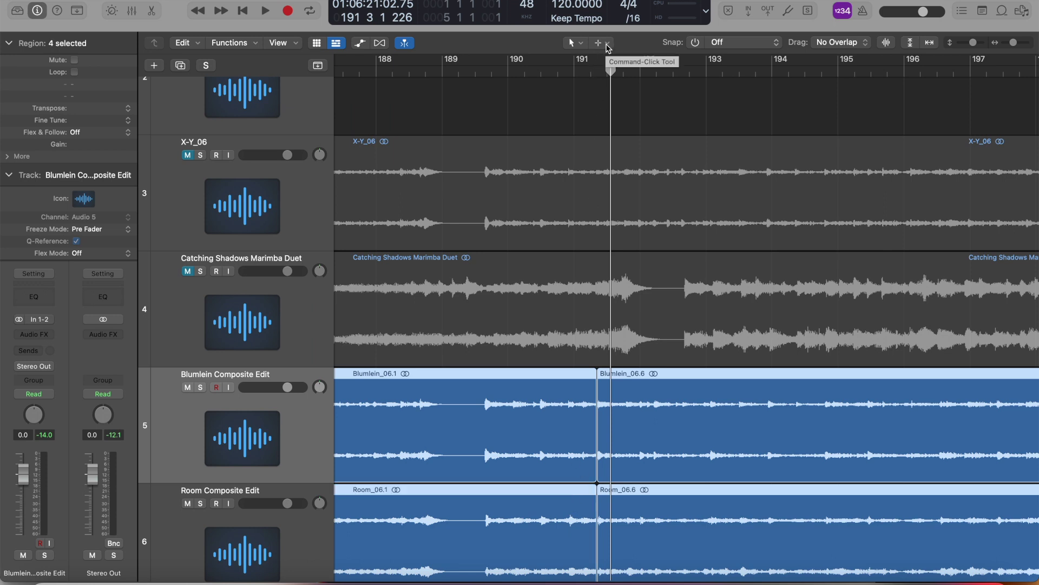
left_click(607, 43)
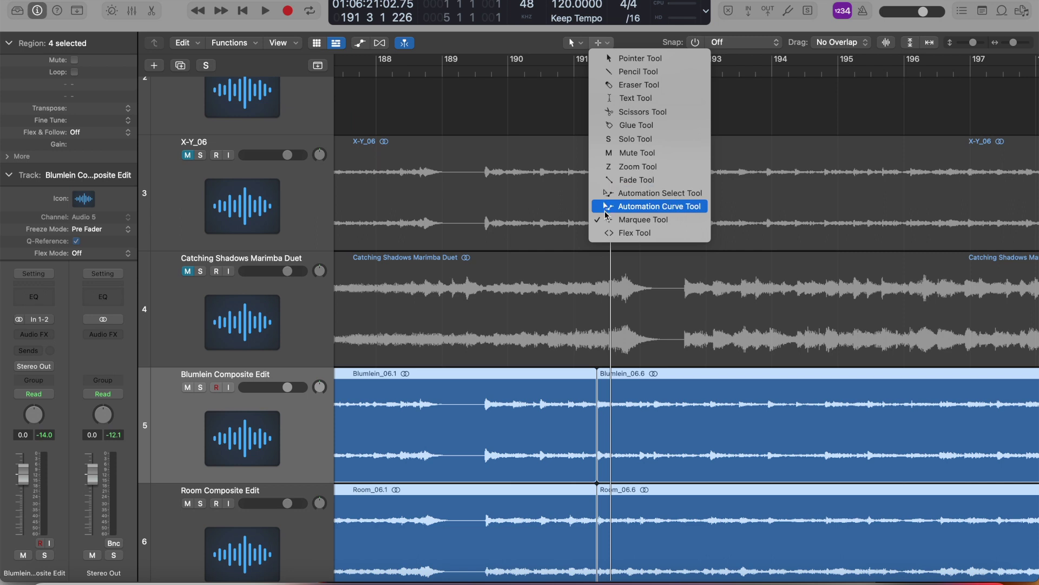
Step: Draw a crossfade at the bar-191 junction with the Fade tool and make it narrower
left_click(620, 181)
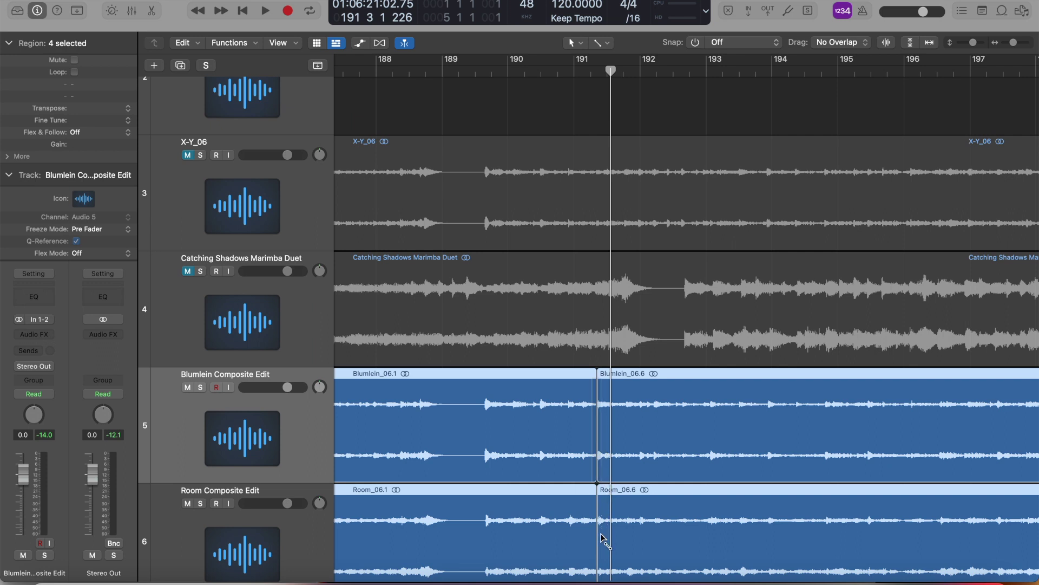
left_click_drag(601, 563, 606, 574)
scroll(622, 576, "left", 1)
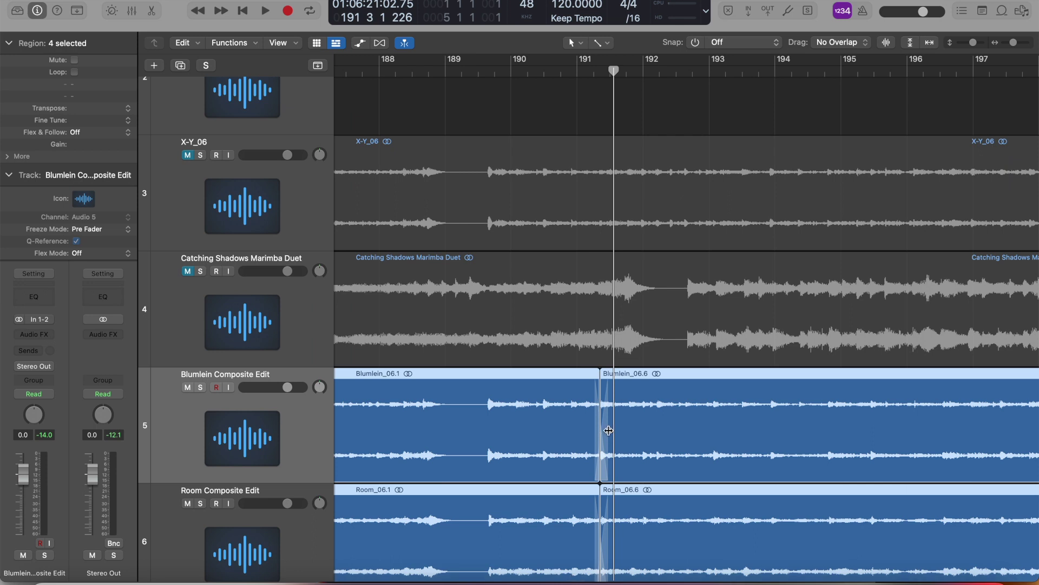
left_click_drag(607, 430, 605, 430)
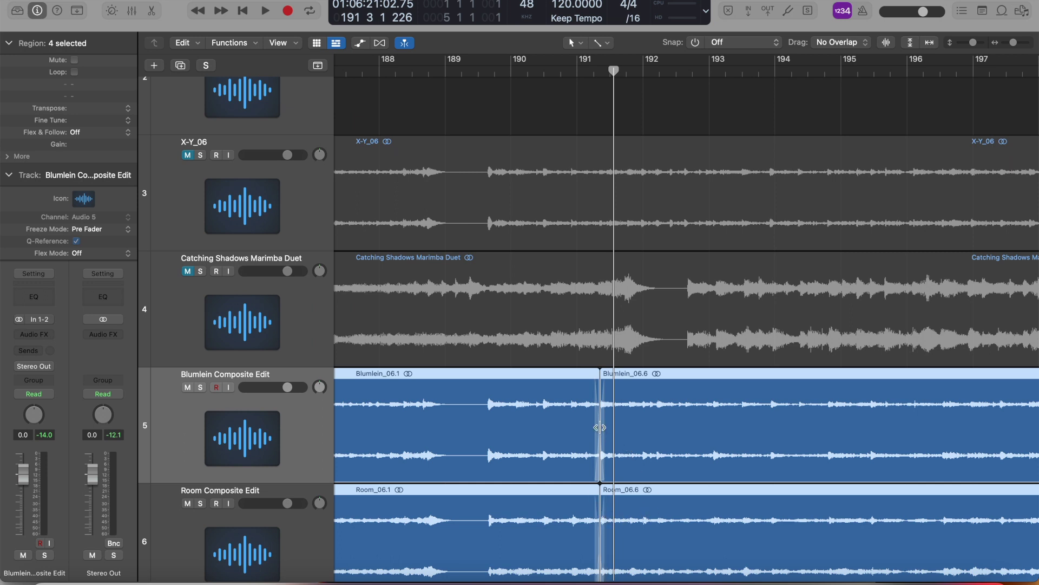
Step: Play from bar 189 to audition the crossfade, then stop
left_click(496, 70)
key("space")
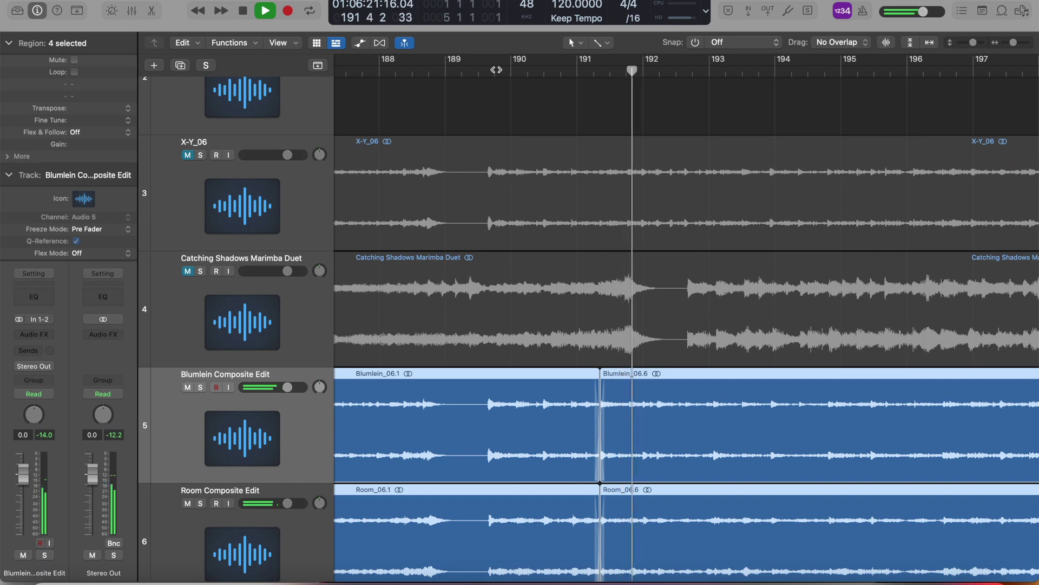
key("space")
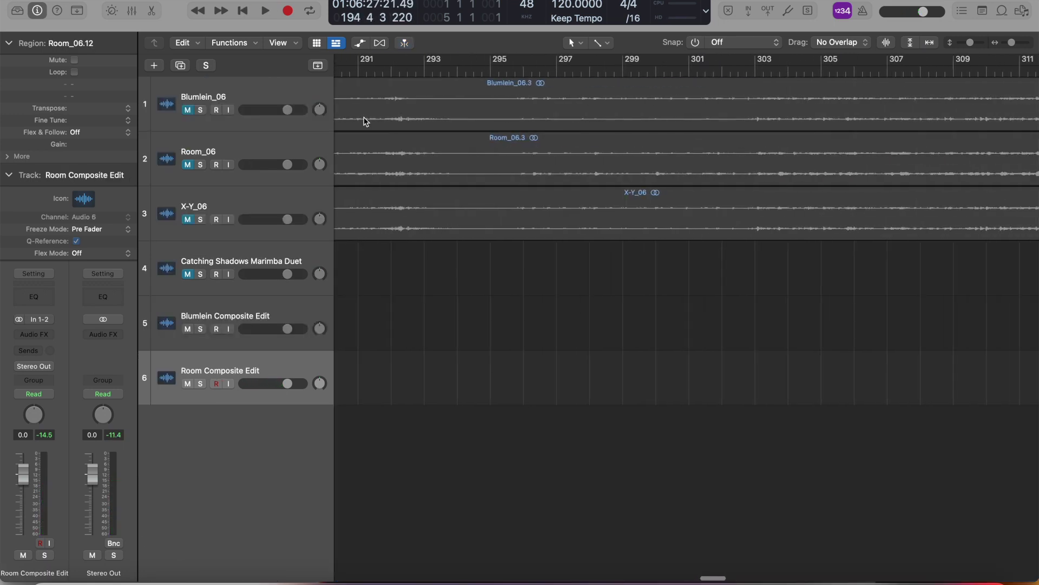
Step: Delete the Blumlein_06 and X-Y_06 tracks, confirming removal of their regions
scroll(364, 119, "left", 20)
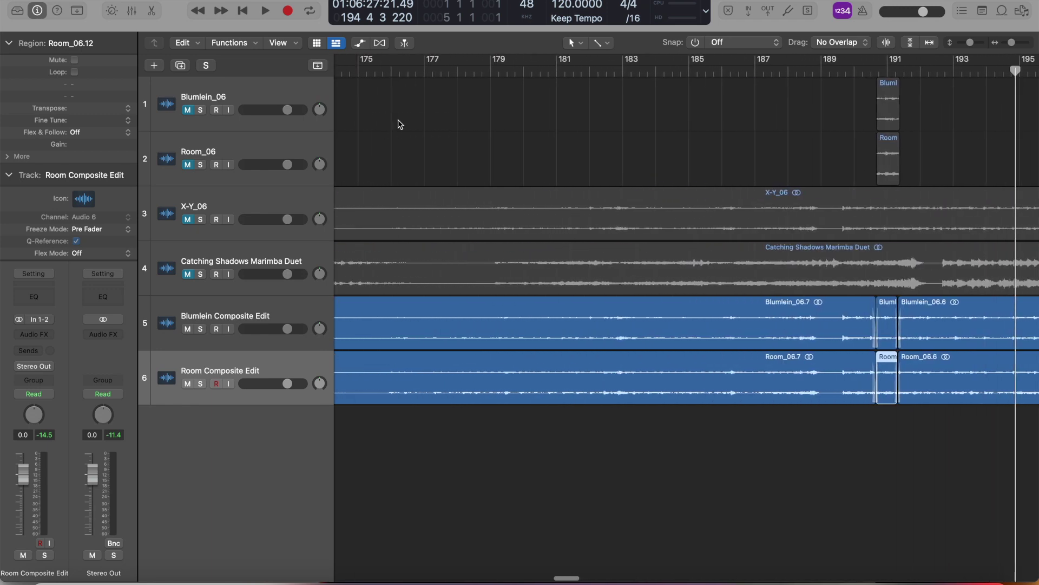
left_click(273, 93)
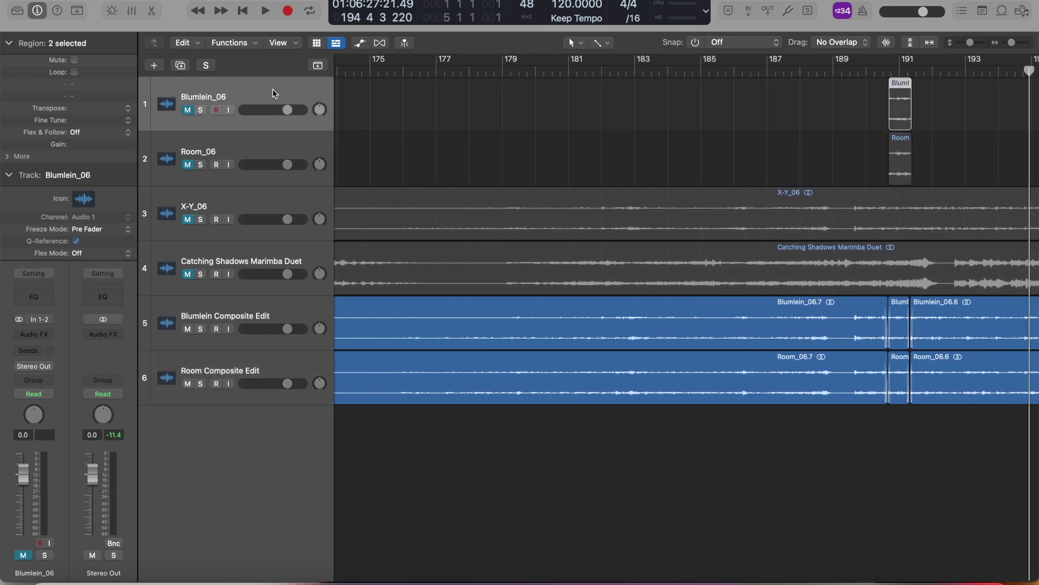
right_click(273, 93)
left_click(277, 200)
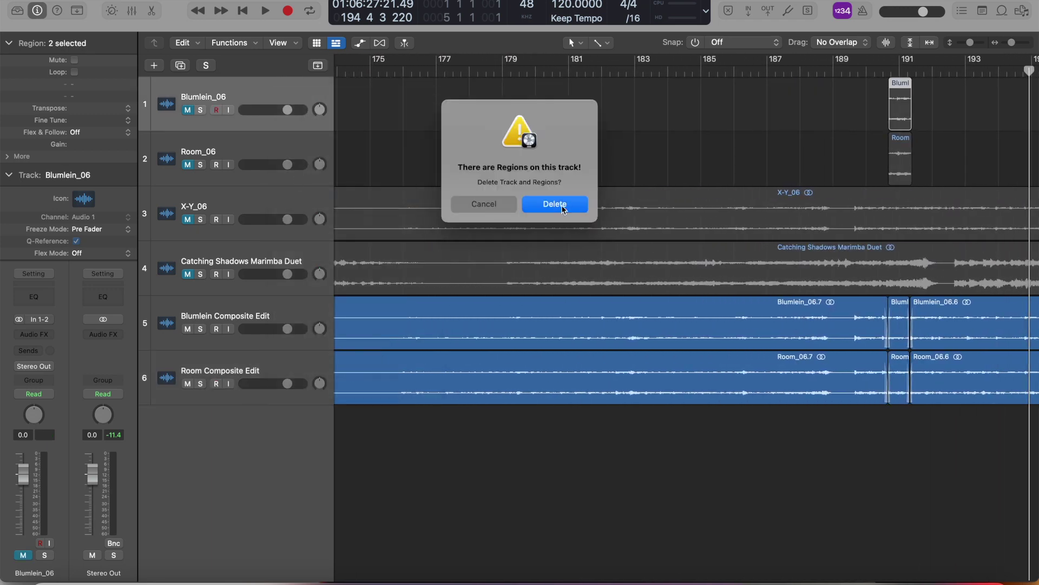
key("Return")
right_click(274, 146)
left_click(314, 250)
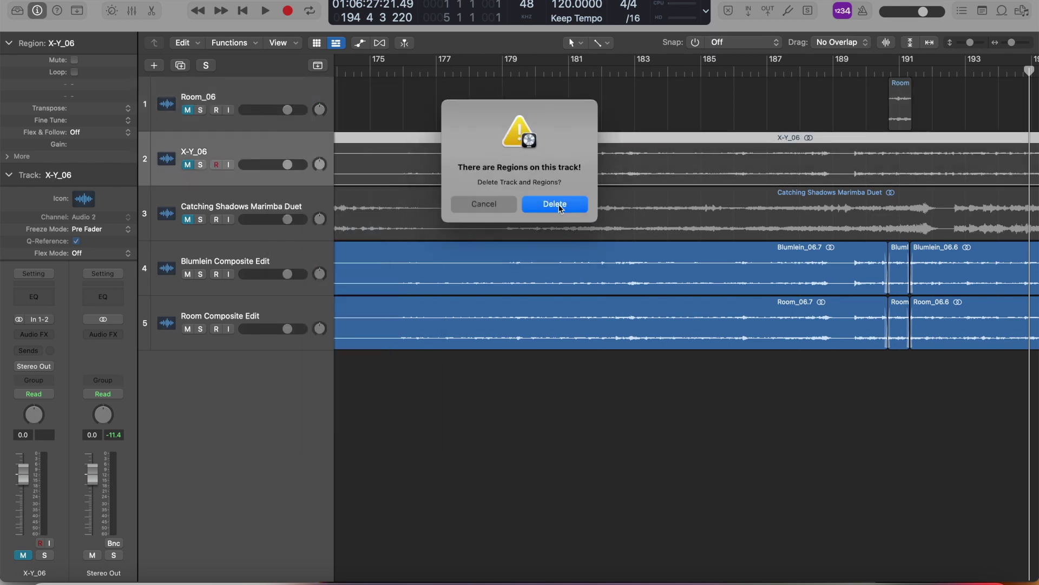
left_click(558, 208)
Step: Delete the Room_06 track and its regions as well
right_click(284, 94)
left_click(300, 201)
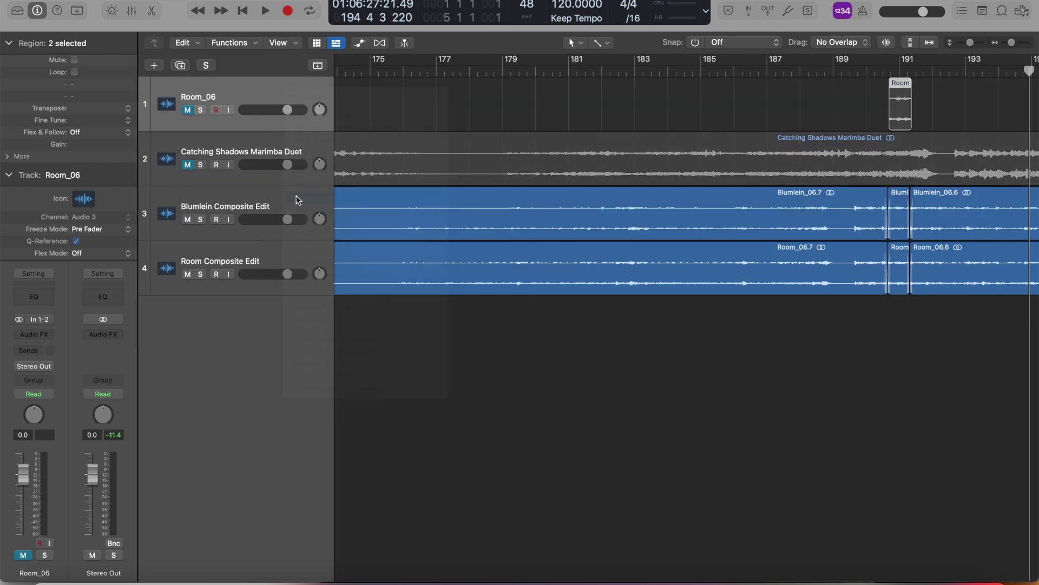
left_click(552, 209)
left_click(303, 0)
left_click(555, 413)
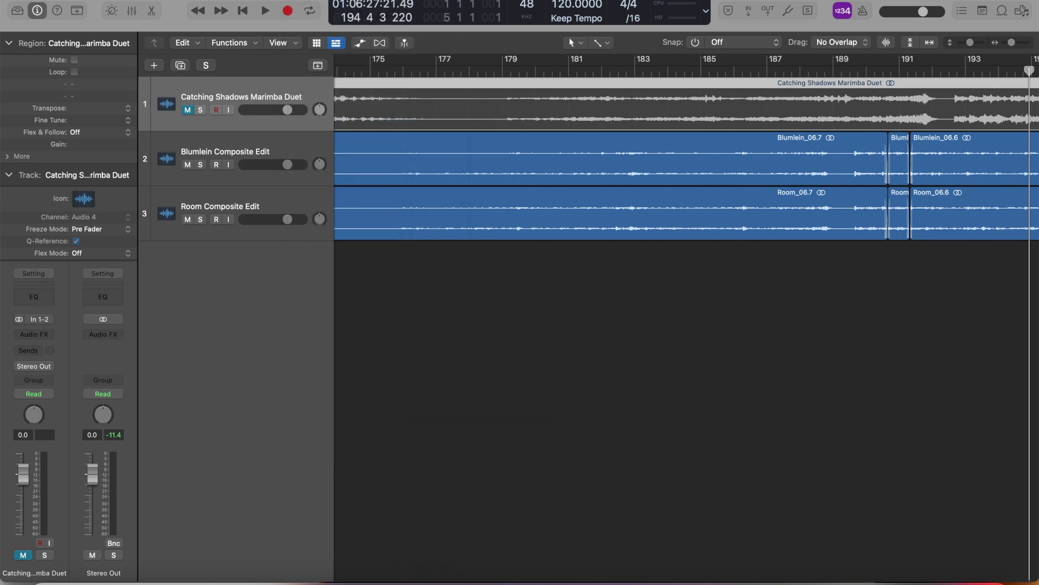
left_click(303, 1)
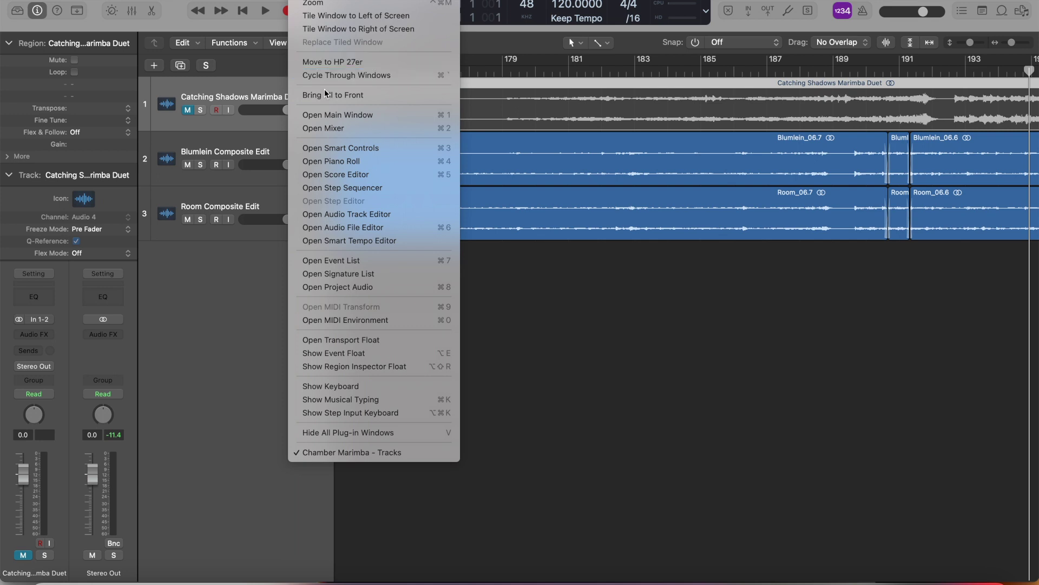
Step: Open the Mixer, then reposition and widen it to show all channel strips
left_click(324, 129)
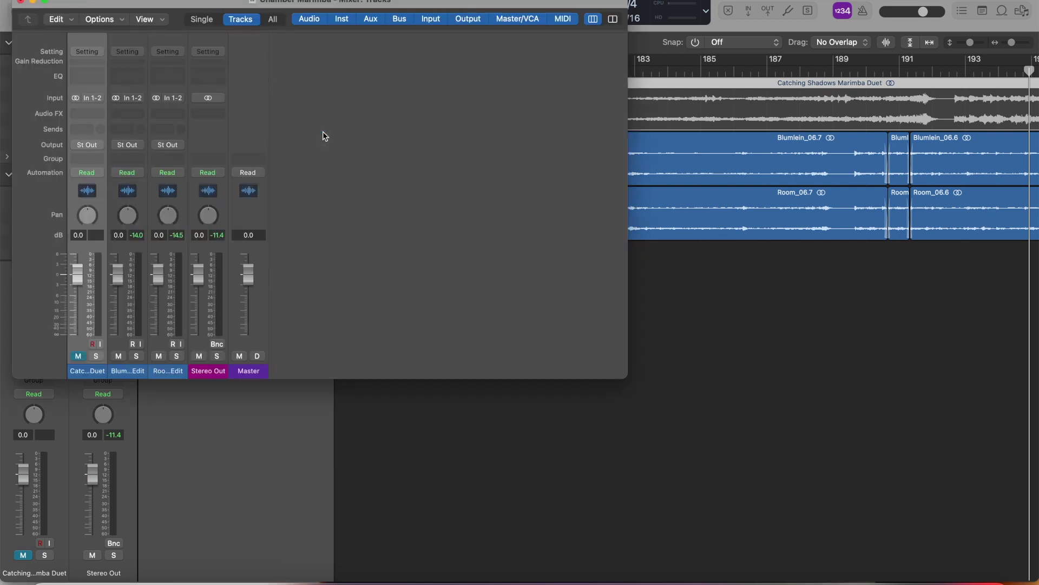
left_click_drag(408, 4, 725, 42)
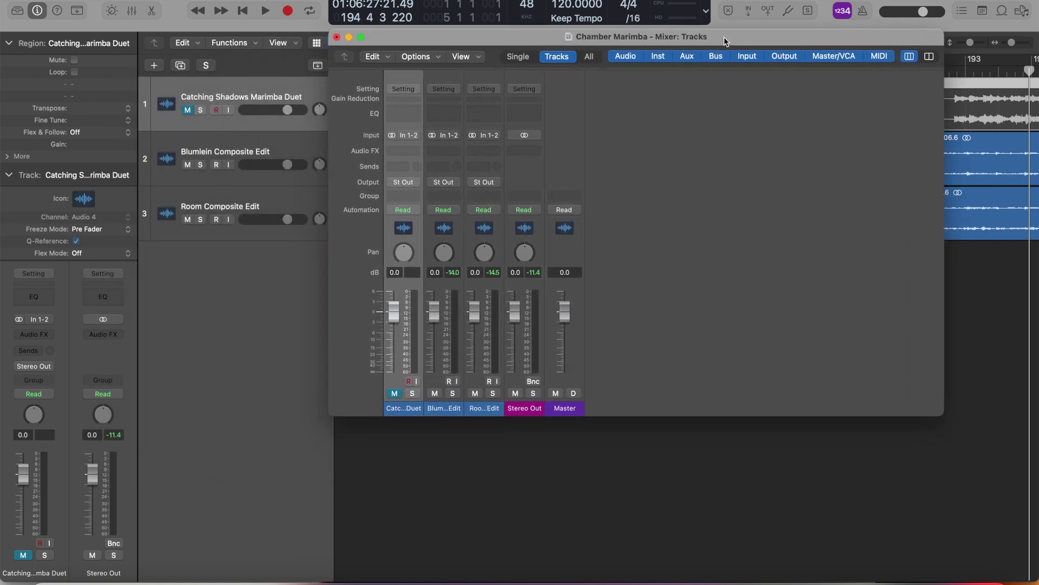
double_click(724, 38)
left_click_drag(608, 314, 750, 311)
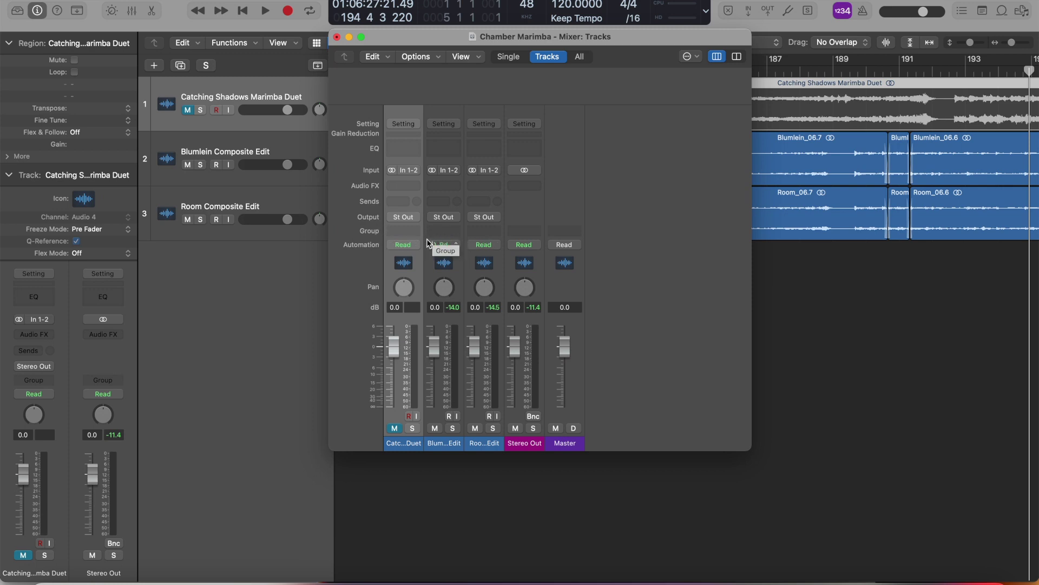
Step: Rename the Catching Shadows Marimba Duet channel to 'Reference Track'
double_click(401, 447)
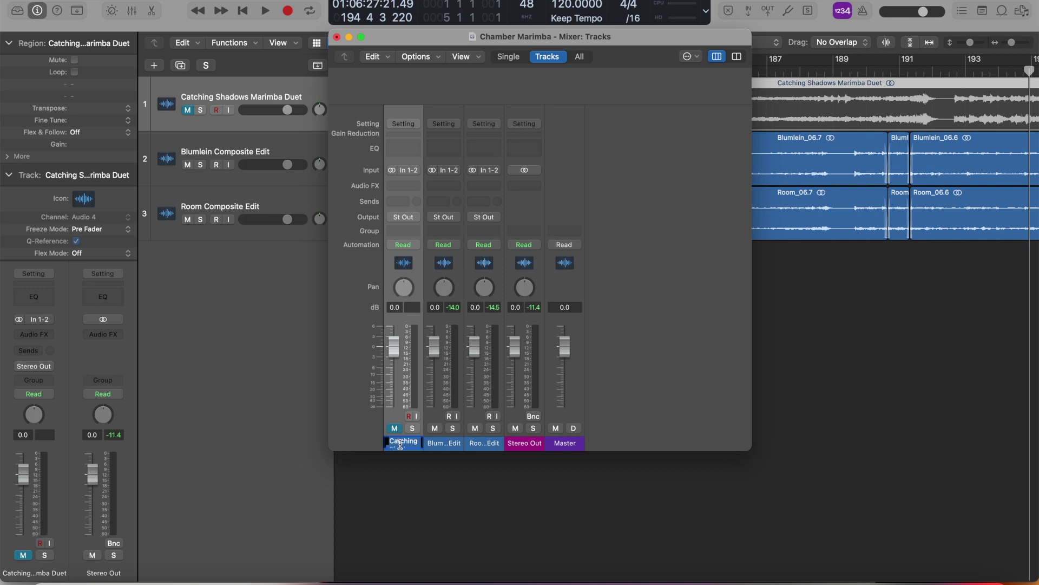
type("Referenc")
type("e T")
type("rack")
key("Return")
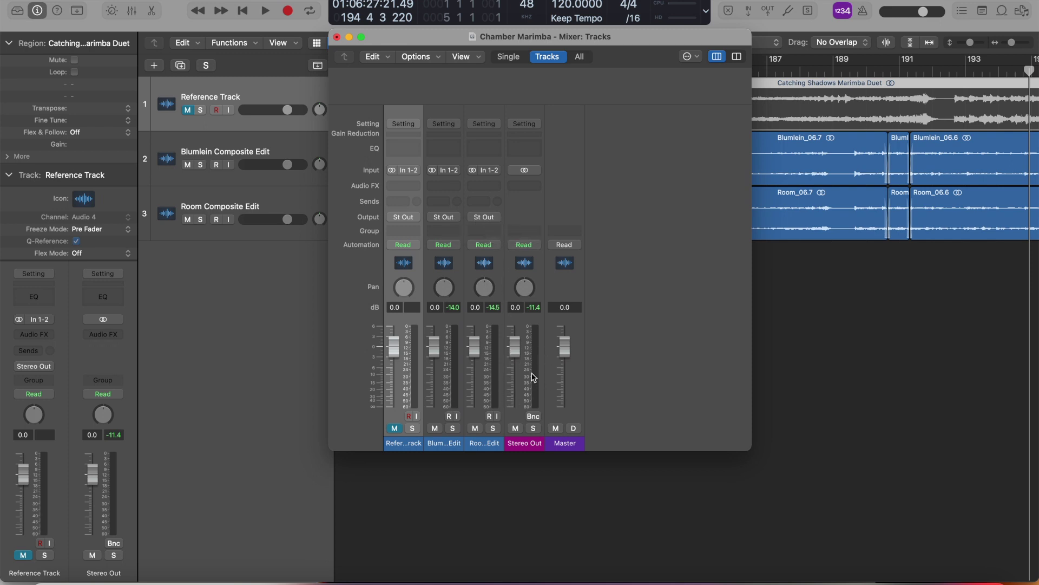
left_click(443, 217)
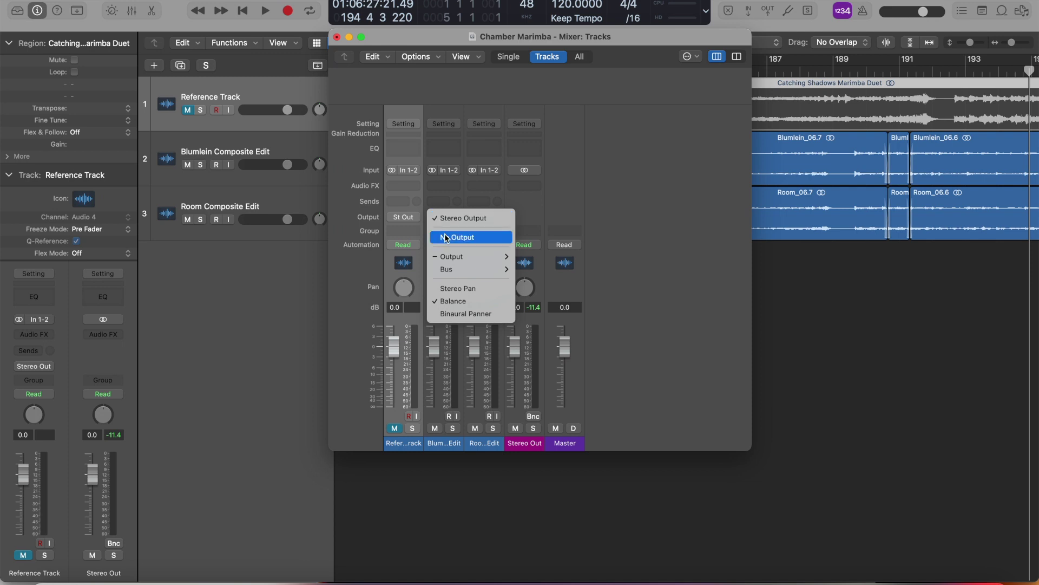
Step: Route the Blumlein and Room Composite Edit outputs to Bus 1, creating Aux 1
mouse_move(450, 270)
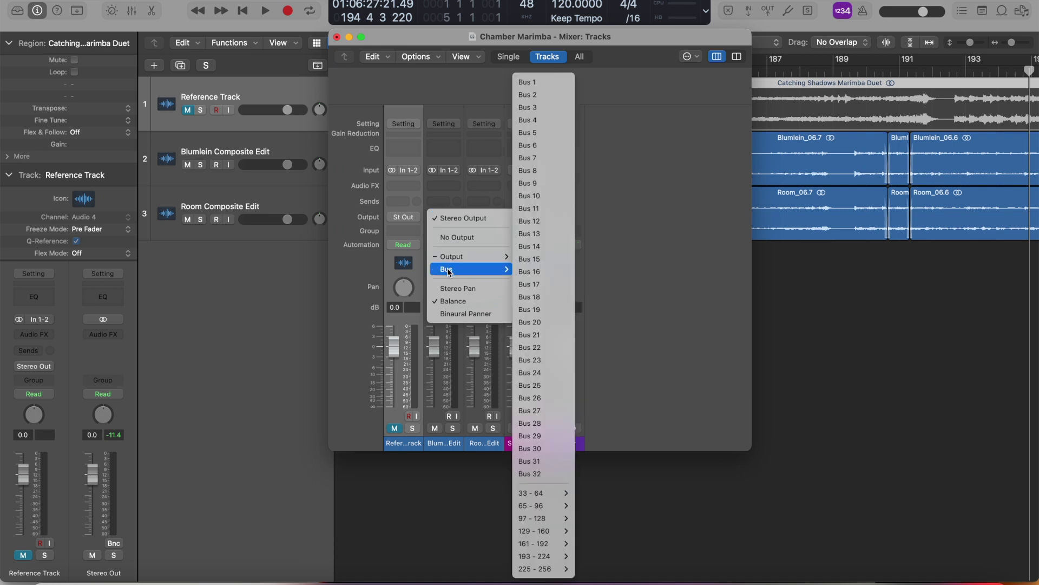
left_click(535, 82)
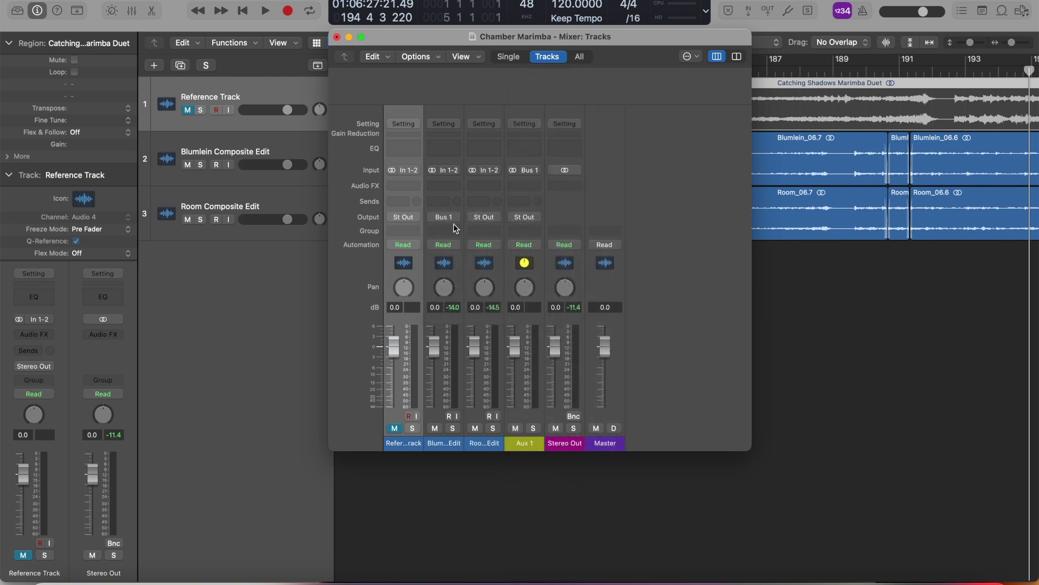
left_click(486, 217)
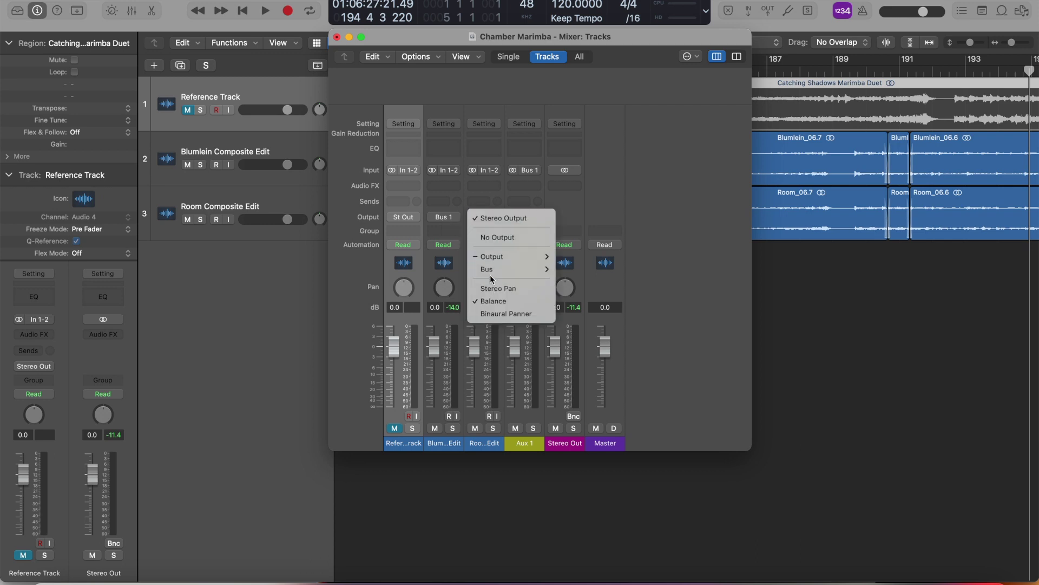
mouse_move(490, 269)
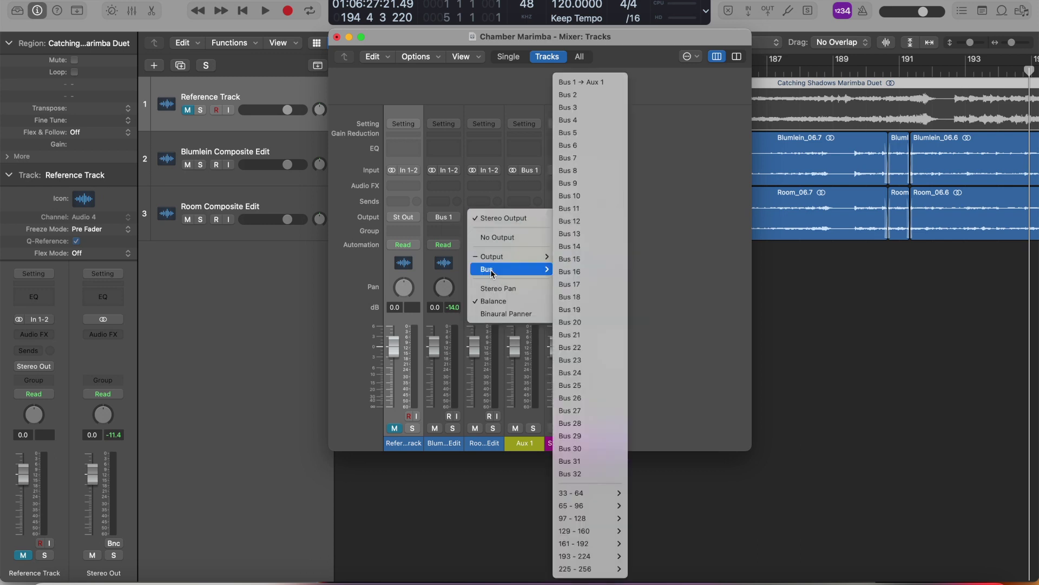
left_click(582, 83)
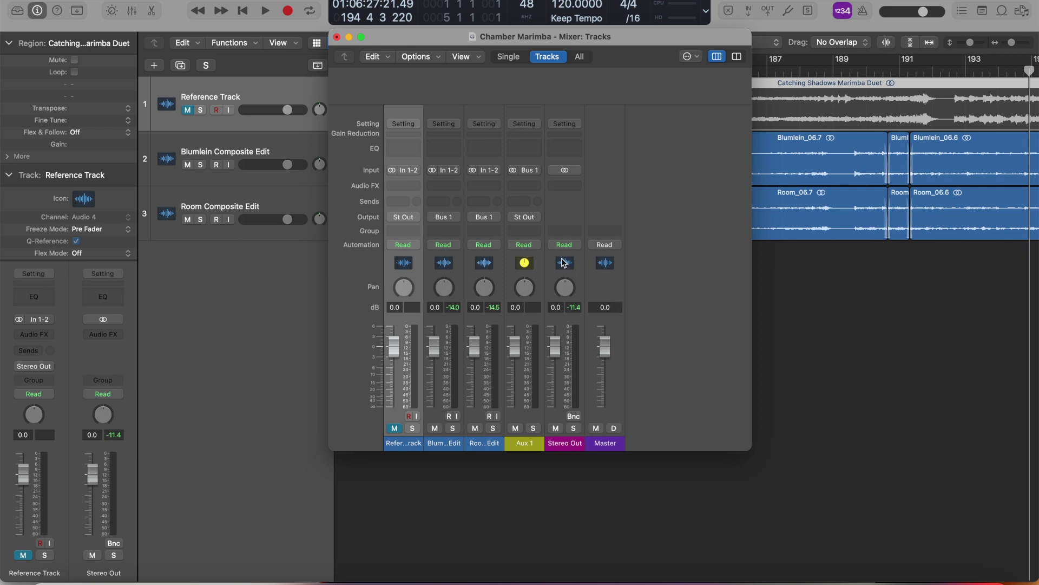
Step: Rename the Aux 1 channel to 'Marimba Sum'
double_click(524, 443)
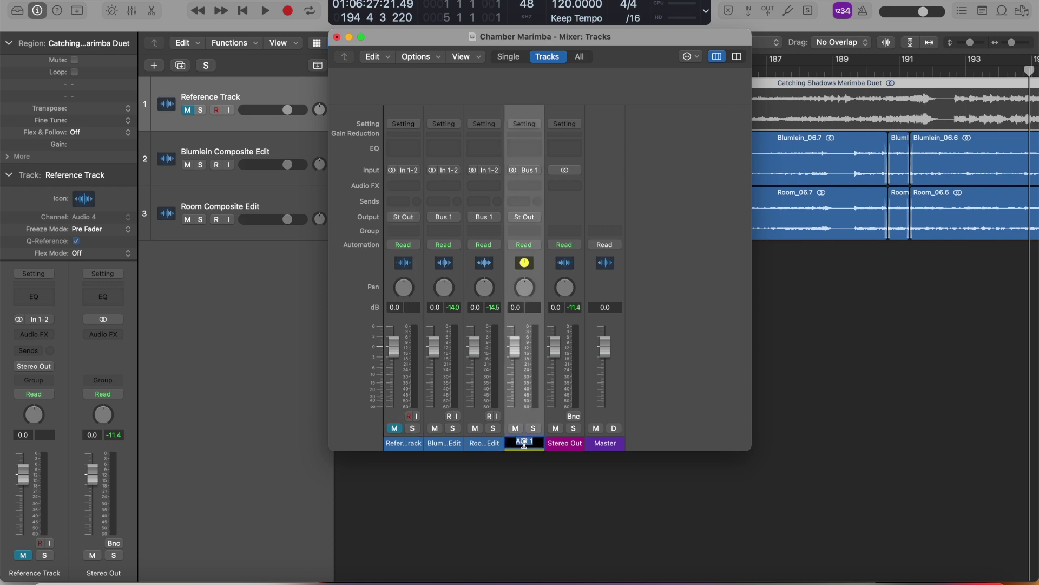
type("Marimba Sum")
key("Return")
Step: Insert a Channel EQ on Marimba Sum, arrange the EQ and mixer windows, and start playback
left_click(531, 149)
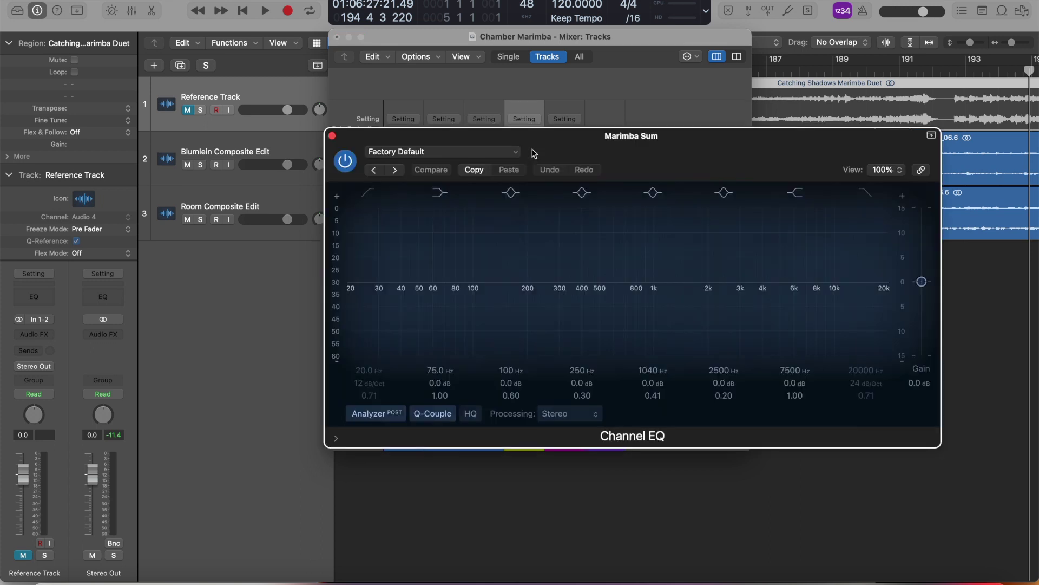
left_click_drag(560, 147, 265, 9)
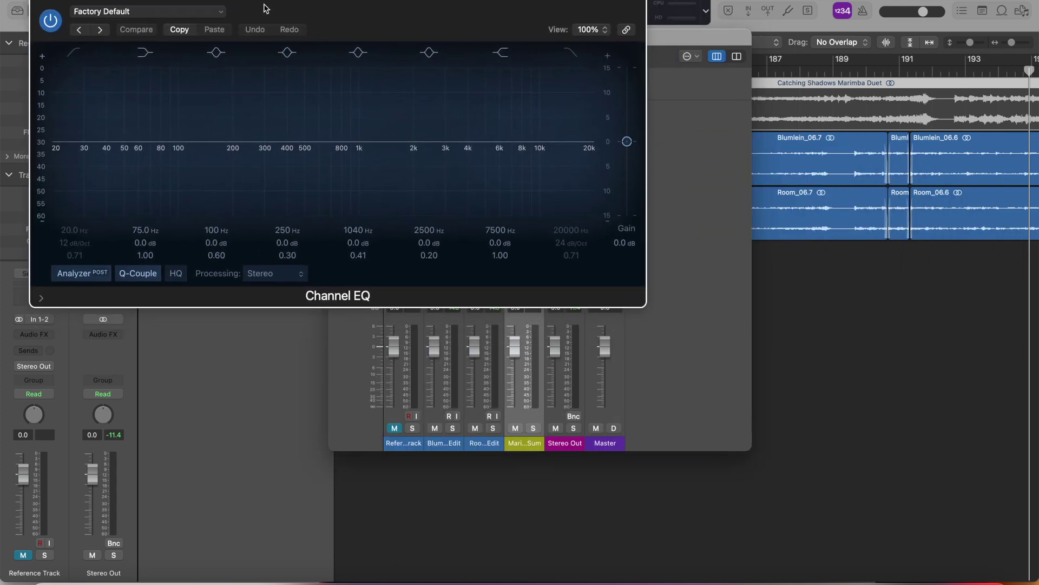
left_click_drag(265, 9, 245, 78)
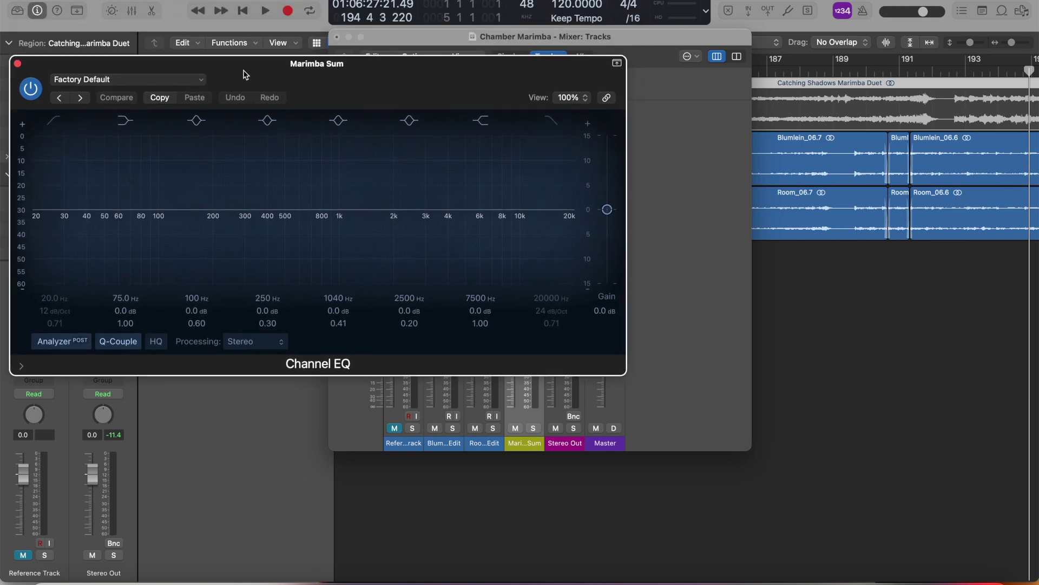
left_click_drag(616, 37, 882, 39)
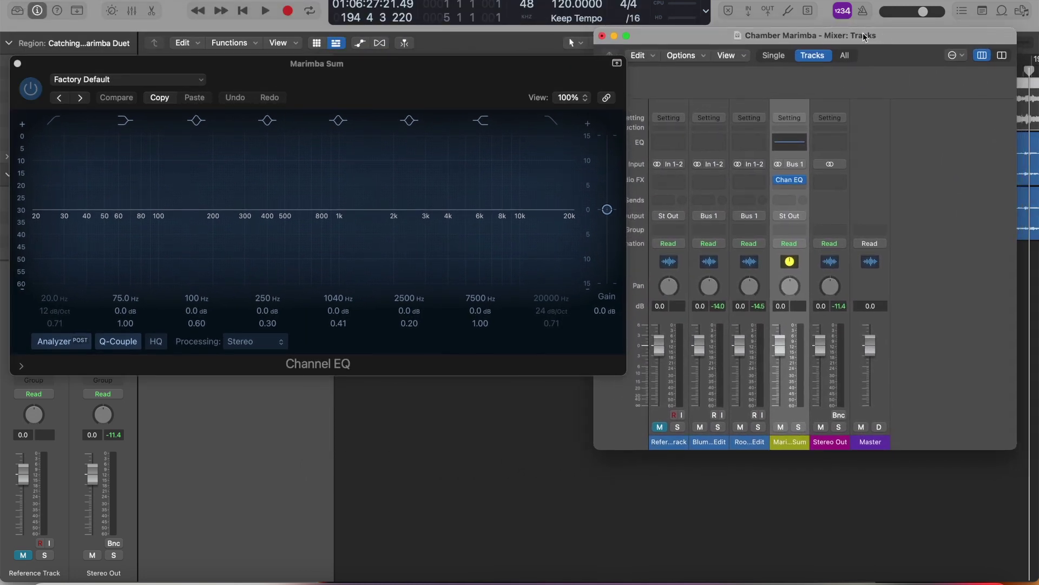
left_click(265, 12)
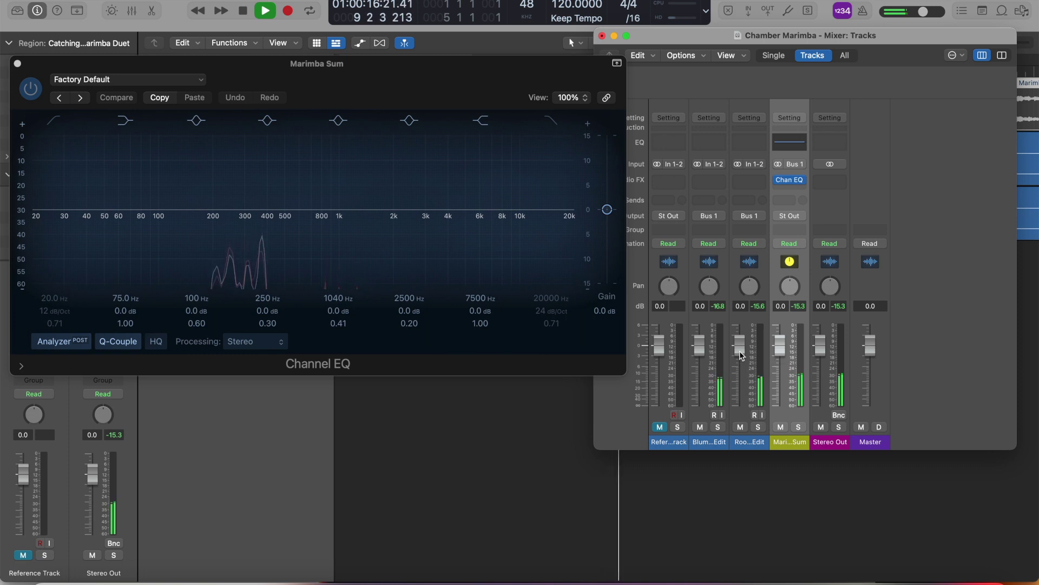
Step: Lower the Room Composite Edit level and switch both composite channels to Stereo Pan
left_click_drag(740, 353, 740, 370)
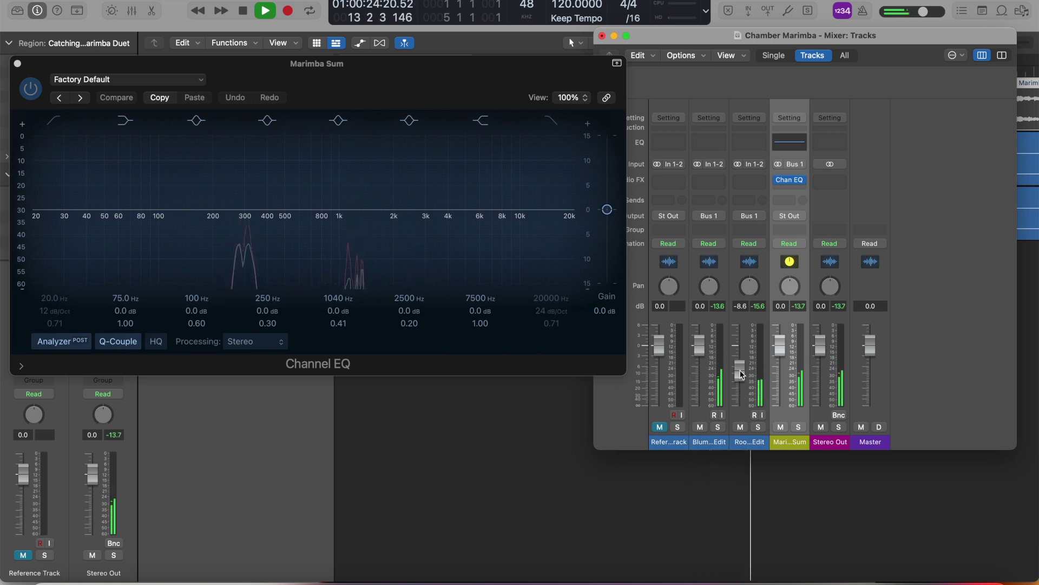
right_click(711, 294)
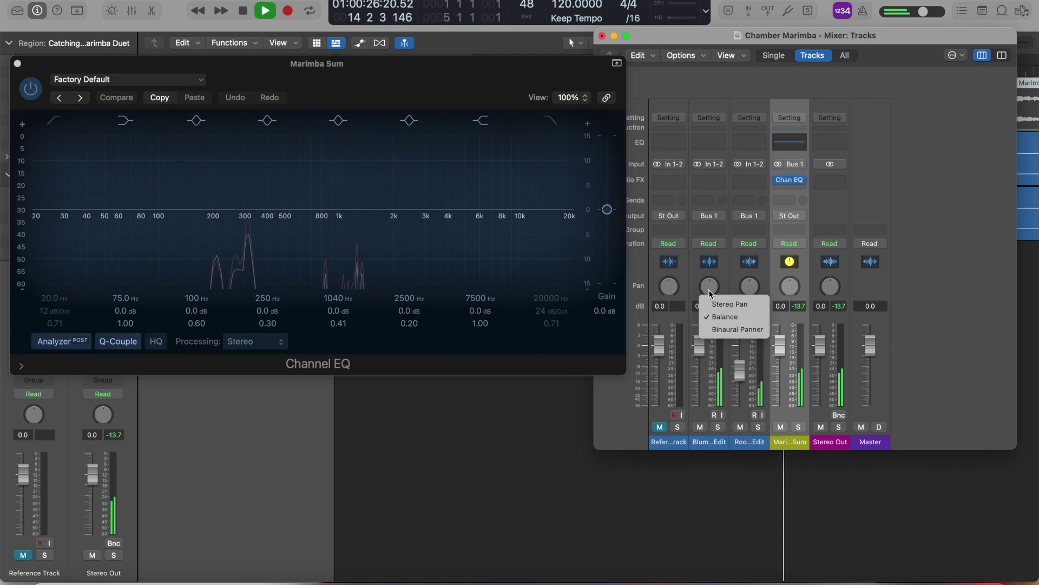
left_click(715, 304)
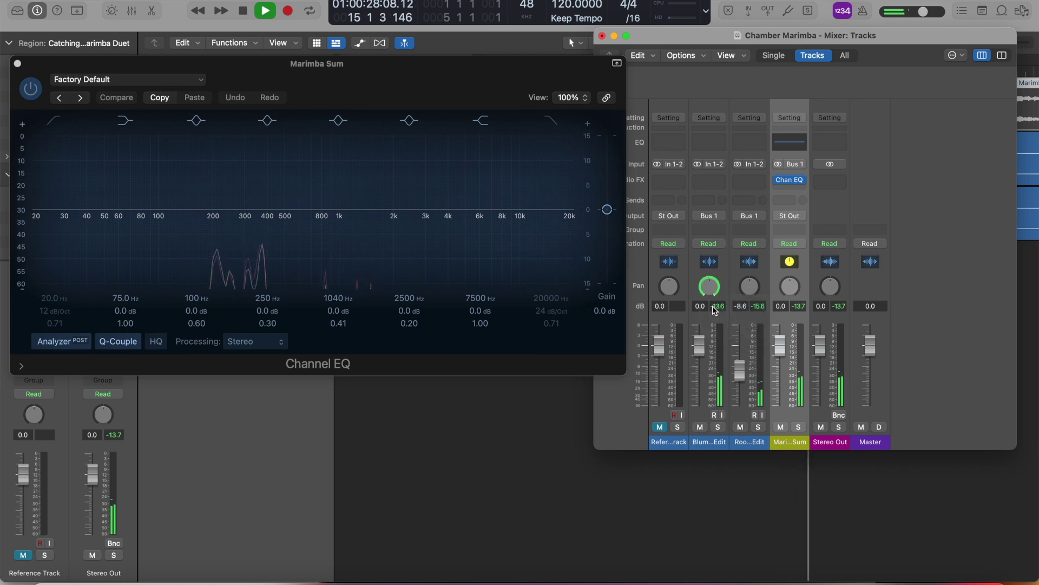
right_click(750, 291)
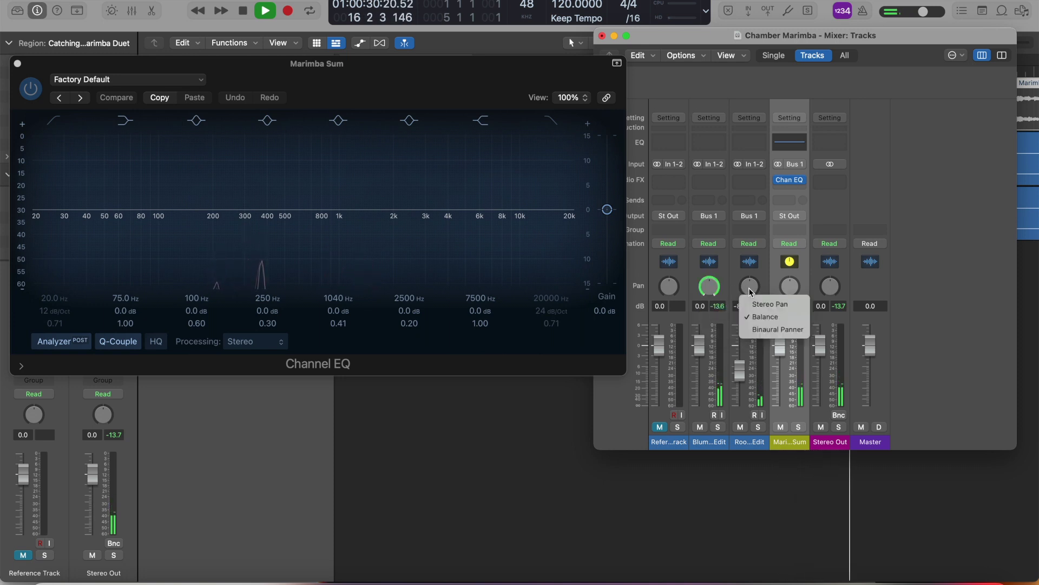
left_click(764, 303)
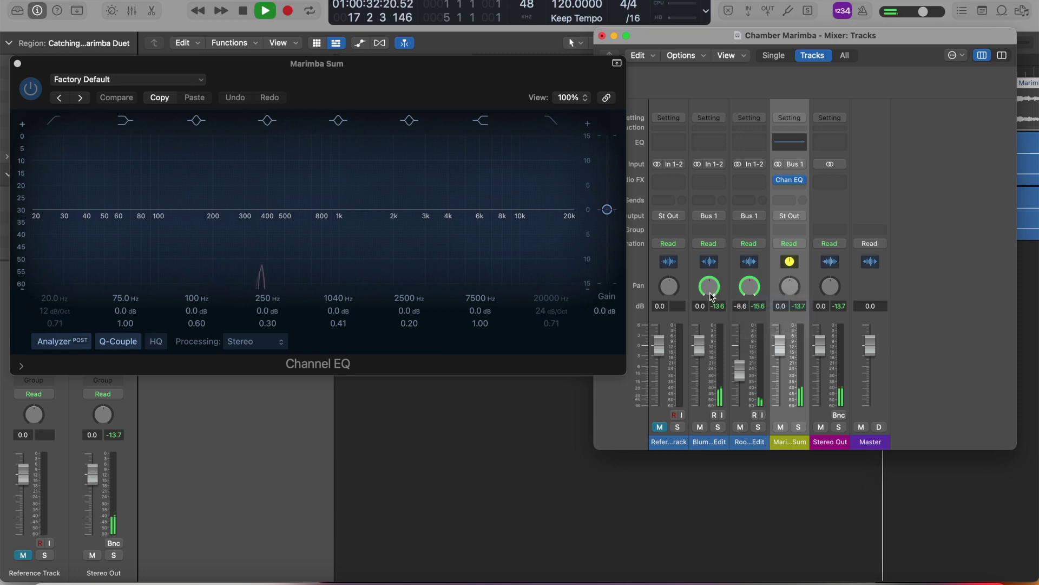
Step: Switch the Reference Track and Marimba Sum channels to Stereo Pan
right_click(670, 292)
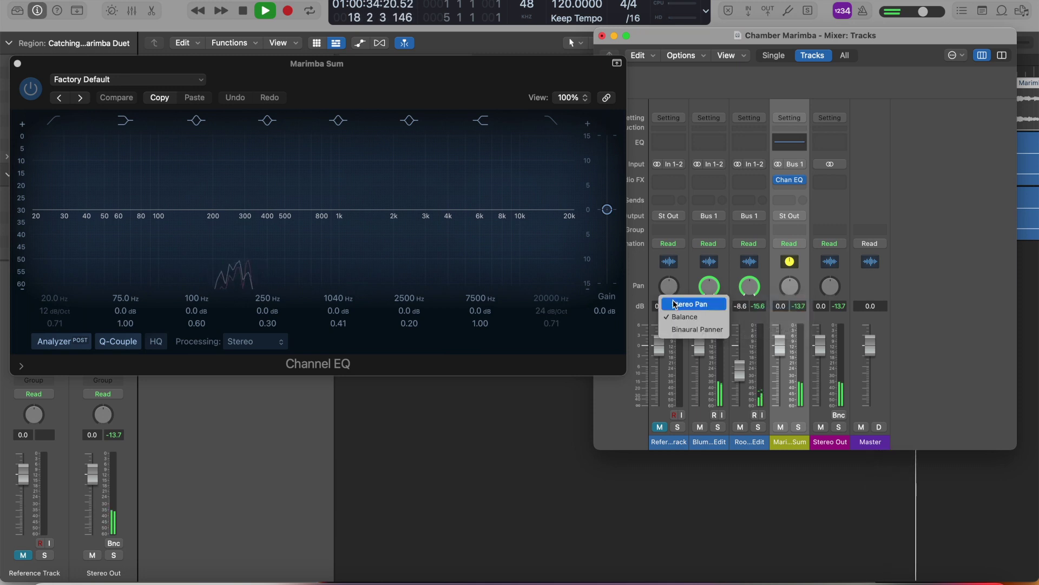
left_click(675, 304)
right_click(790, 289)
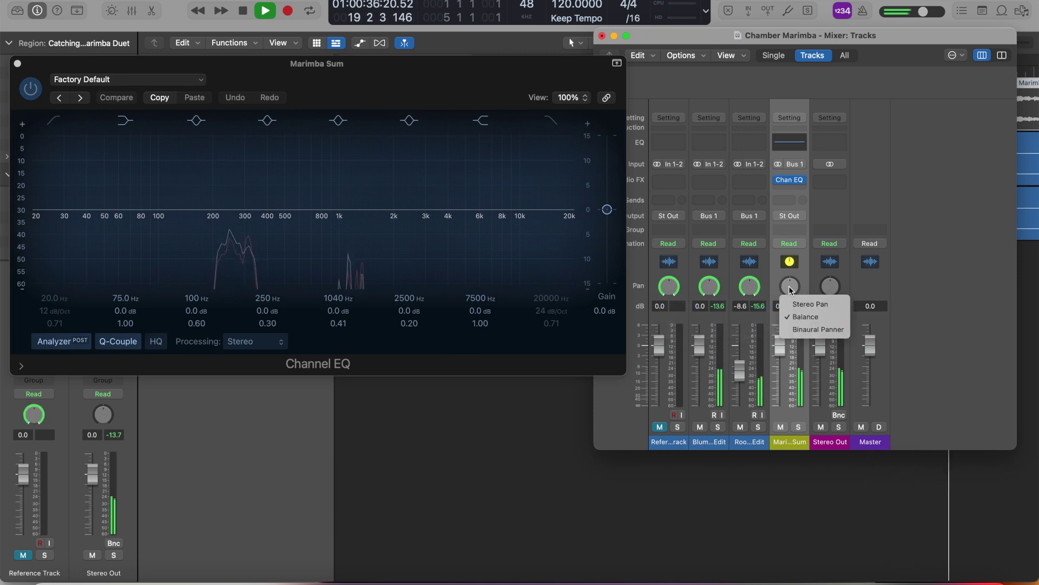
left_click(800, 305)
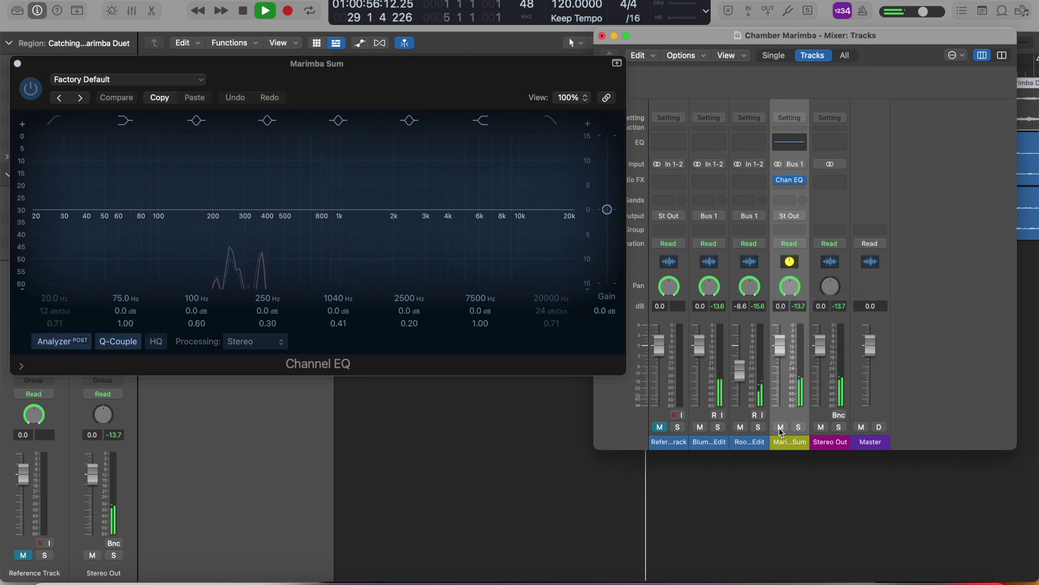
Step: Solo and unsolo the Reference Track, then mute it
left_click(678, 427)
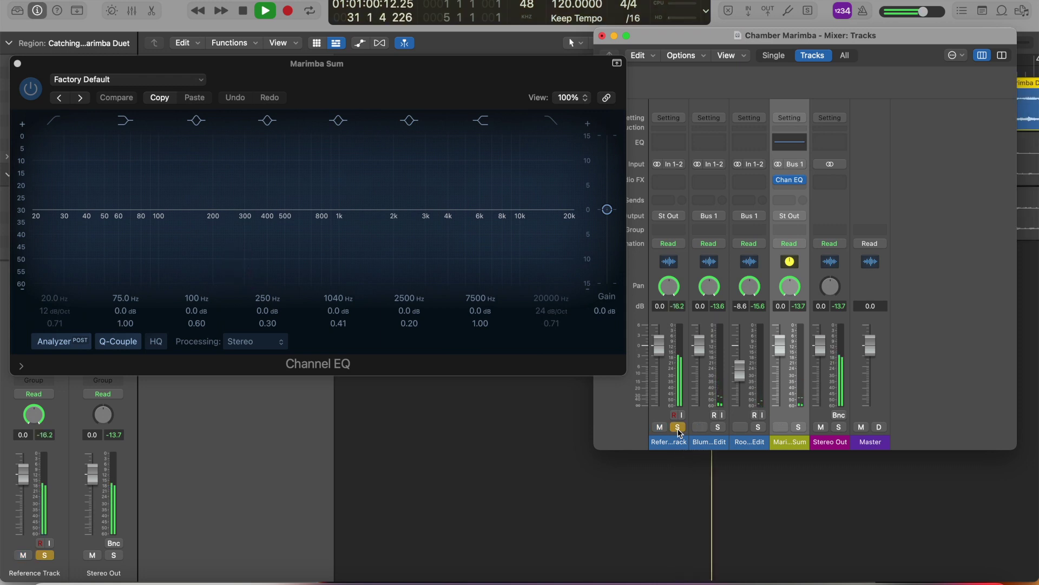
left_click(678, 427)
left_click(659, 427)
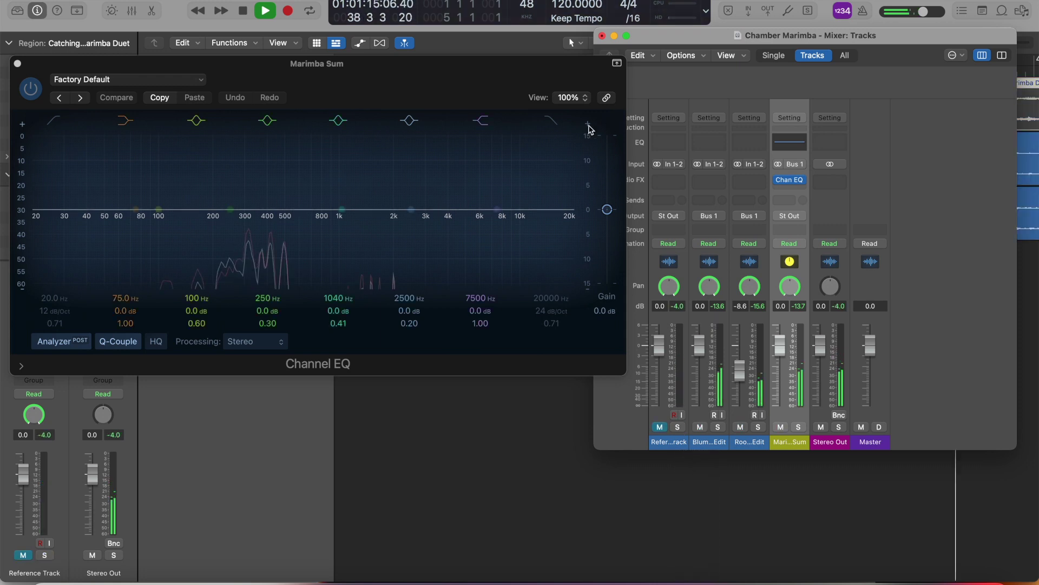
Step: Open the Reference Track's Channel EQ beside Marimba Sum's EQ and boost Marimba Sum at 250 Hz by +1.2 dB
left_click(668, 148)
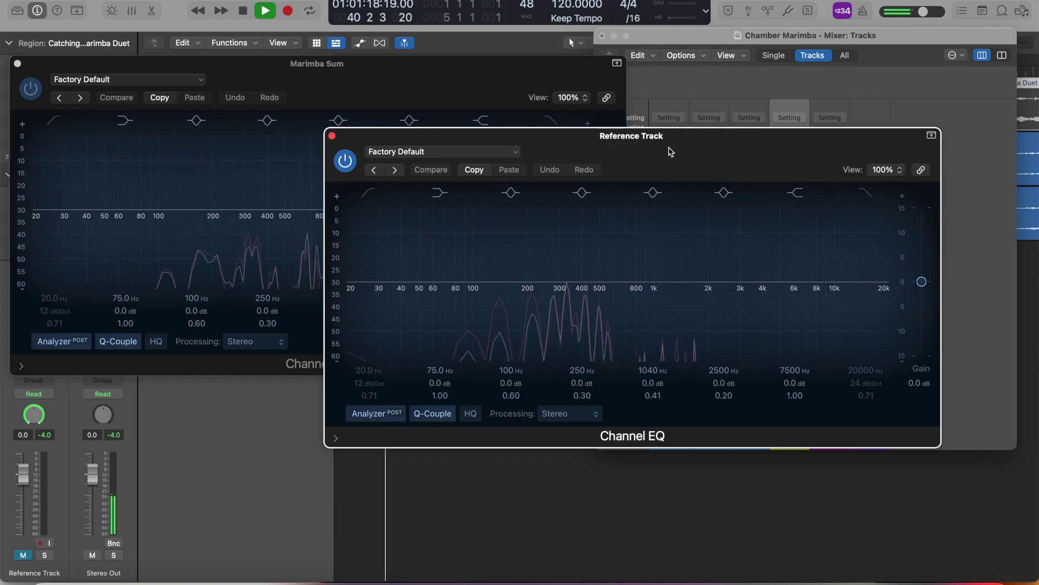
left_click_drag(713, 155, 657, 287)
left_click_drag(487, 79, 748, 54)
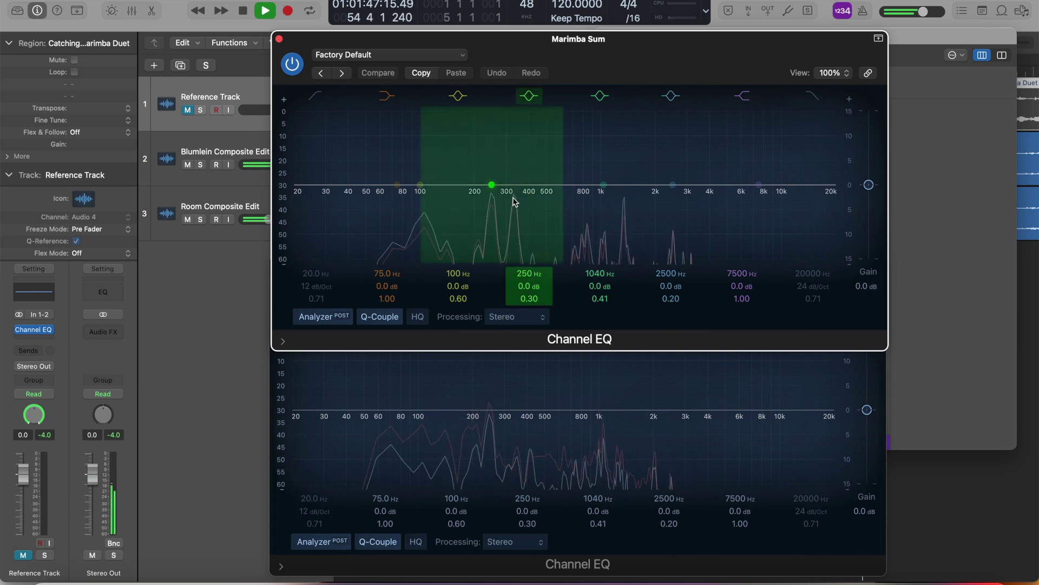
left_click_drag(529, 286, 529, 277)
Step: Arrange both EQ windows, then boost Marimba Sum 75 Hz to +1.3 dB and cut 2500 Hz by 0.8 dB
left_click_drag(487, 39, 223, 37)
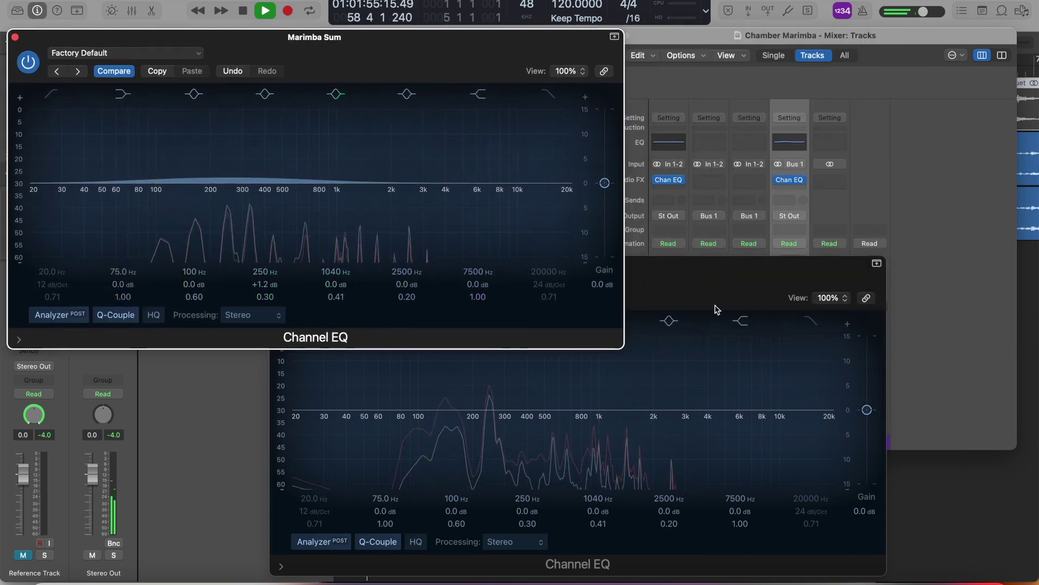
left_click_drag(698, 264, 608, 299)
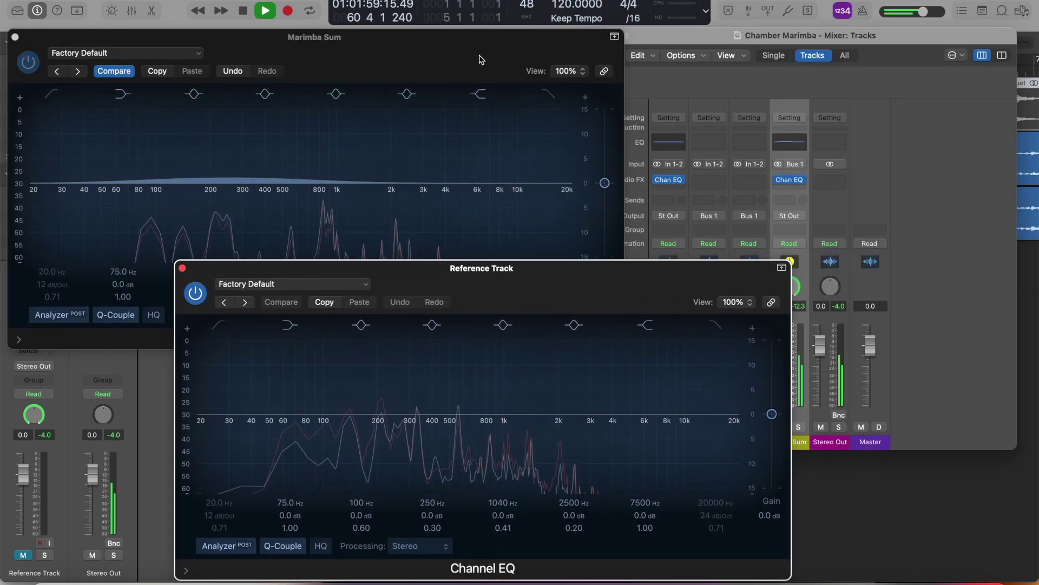
left_click_drag(481, 61, 718, 56)
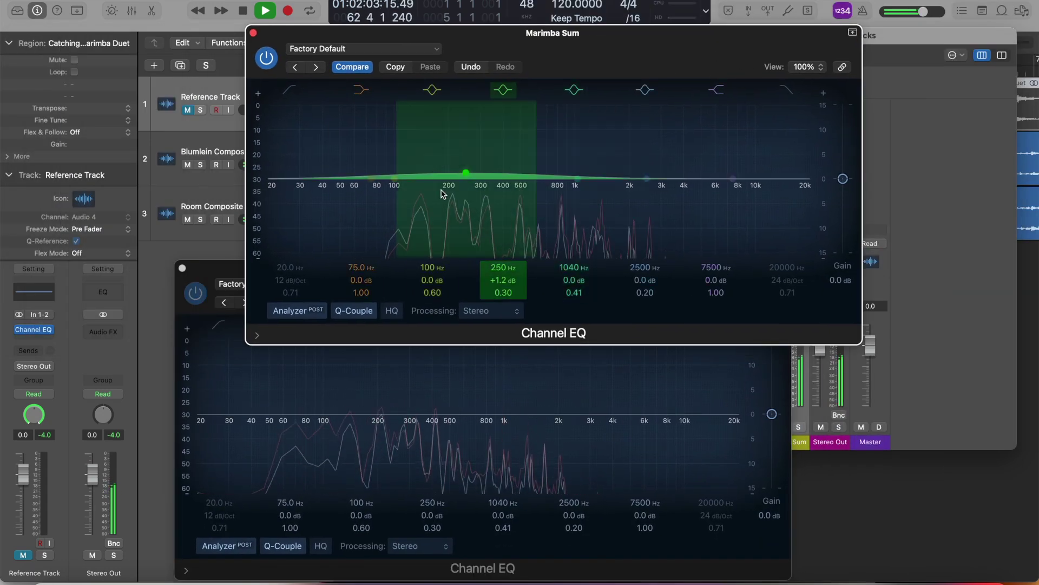
left_click_drag(360, 282, 360, 274)
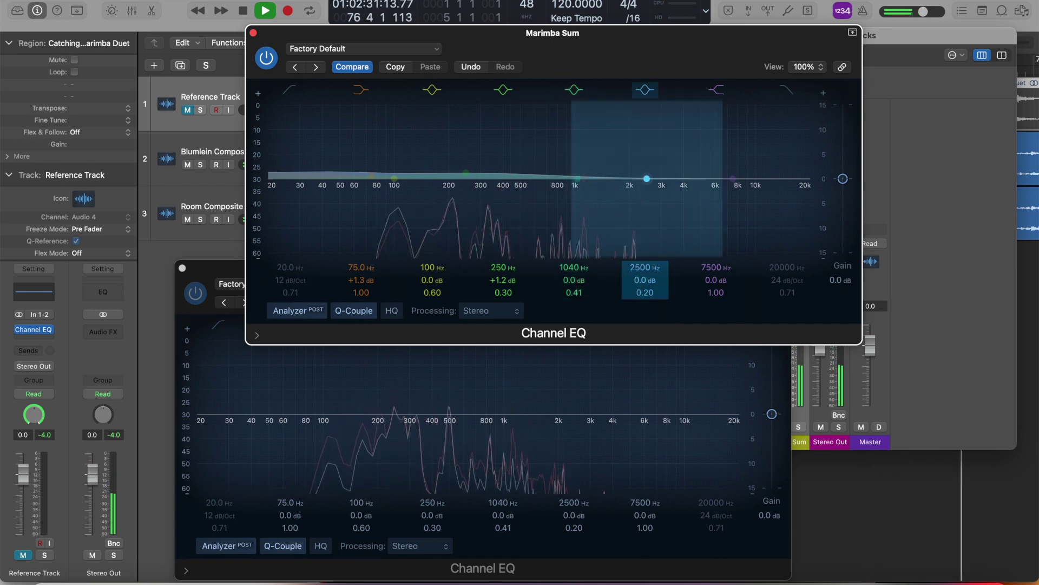
left_click_drag(644, 280, 645, 286)
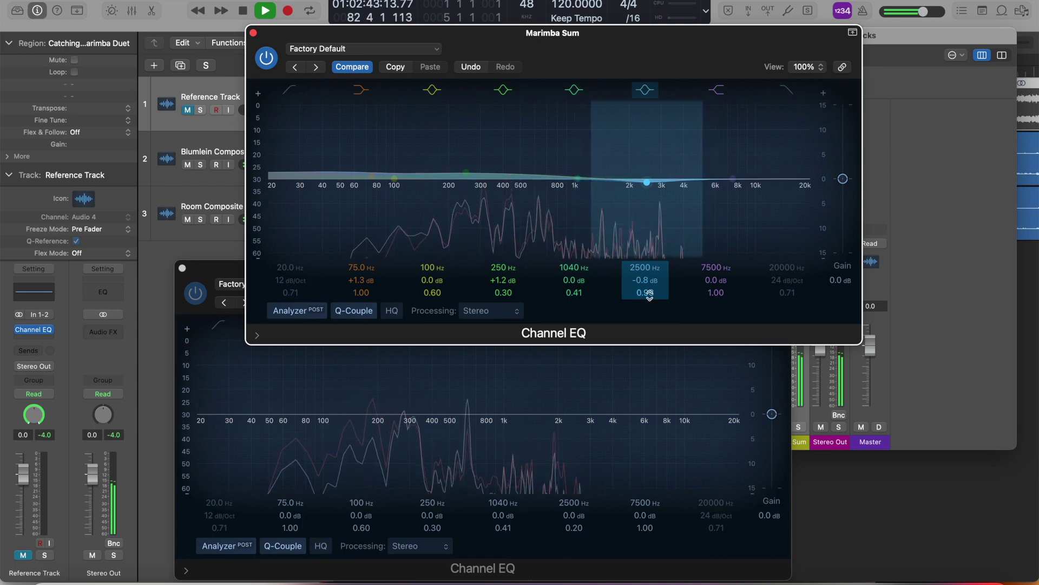
Step: Solo the Reference Track for comparison, then unsolo and mute it
left_click(678, 428)
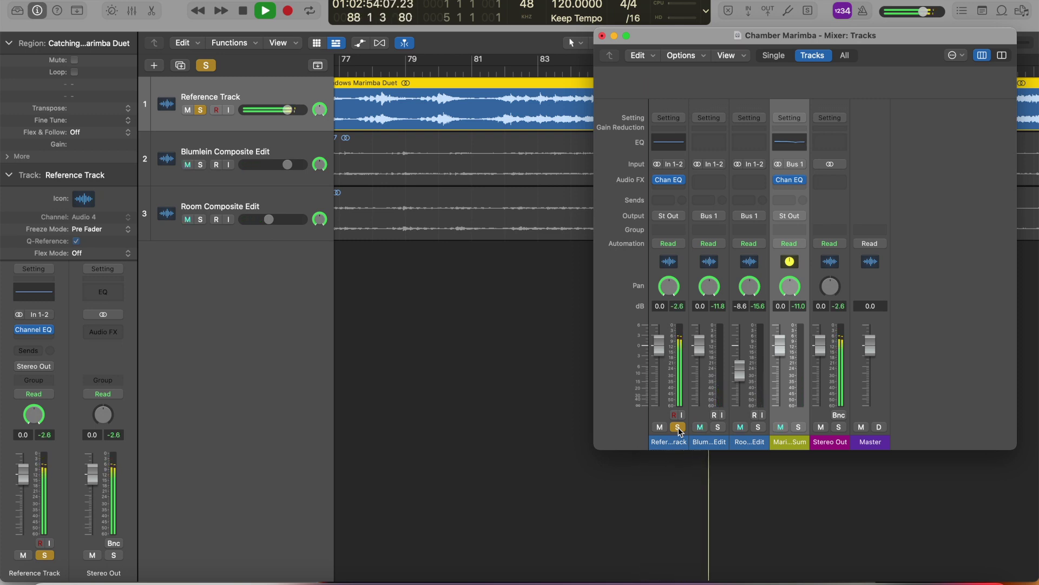
left_click(678, 428)
key("ctrl+m")
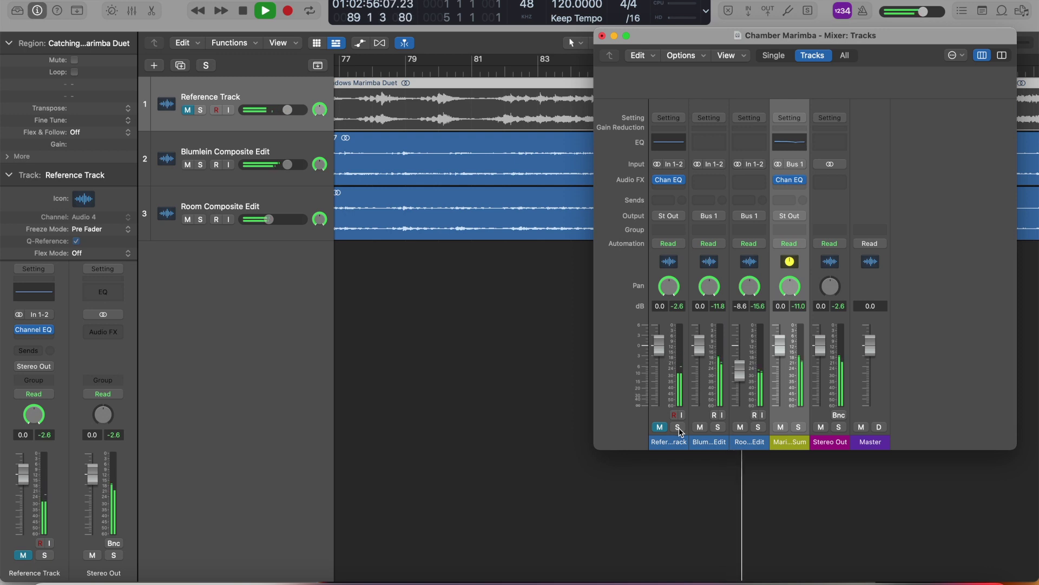
Step: Stop playback and insert a stereo Gain plug-in on the Marimba Sum channel
key("space")
left_click(797, 186)
mouse_move(797, 255)
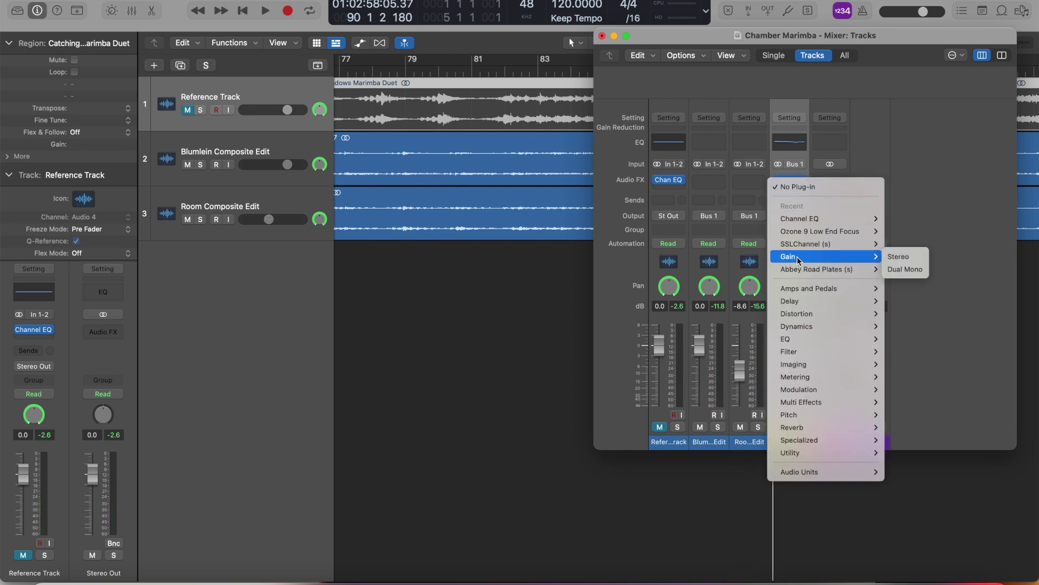
left_click(907, 259)
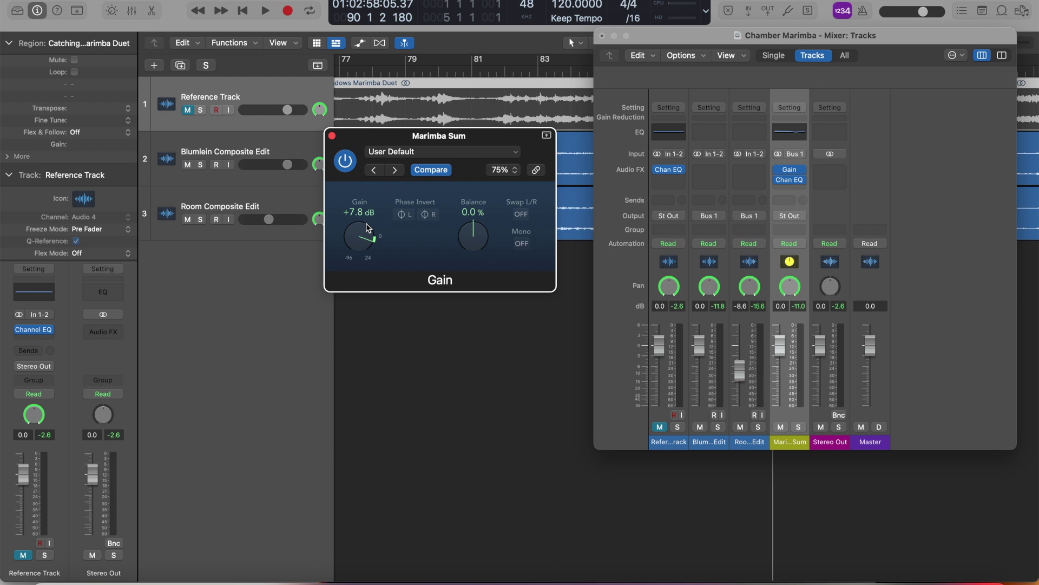
Step: Audition the +7.7 dB gain boost during playback, then close the Gain window
key("space")
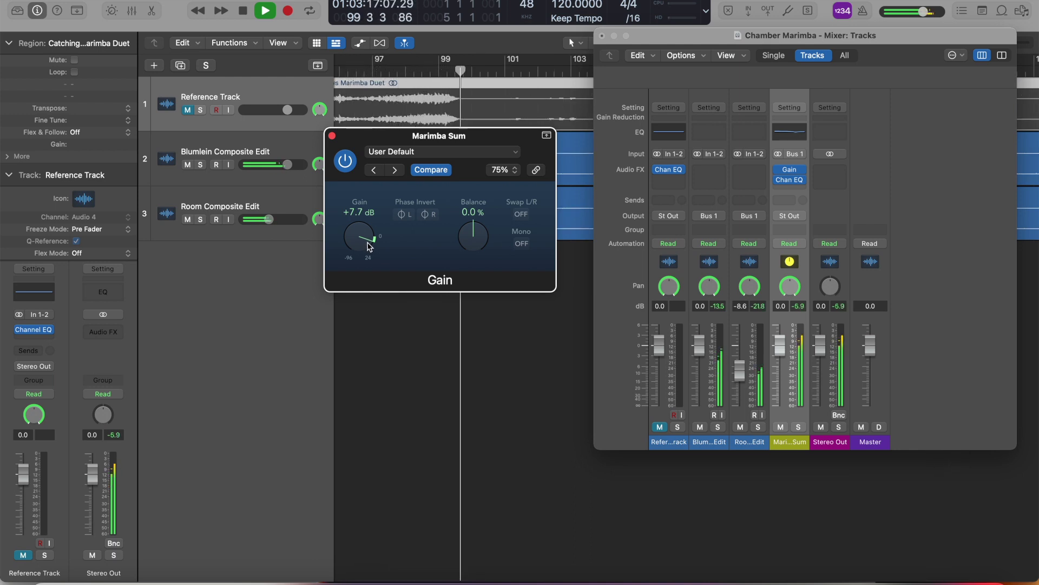
key("space")
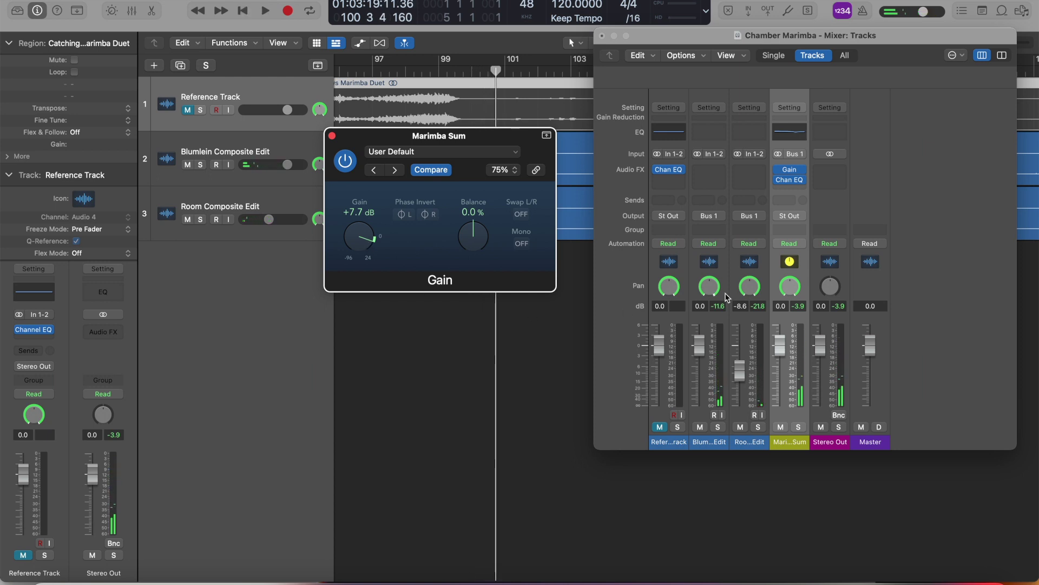
left_click(333, 136)
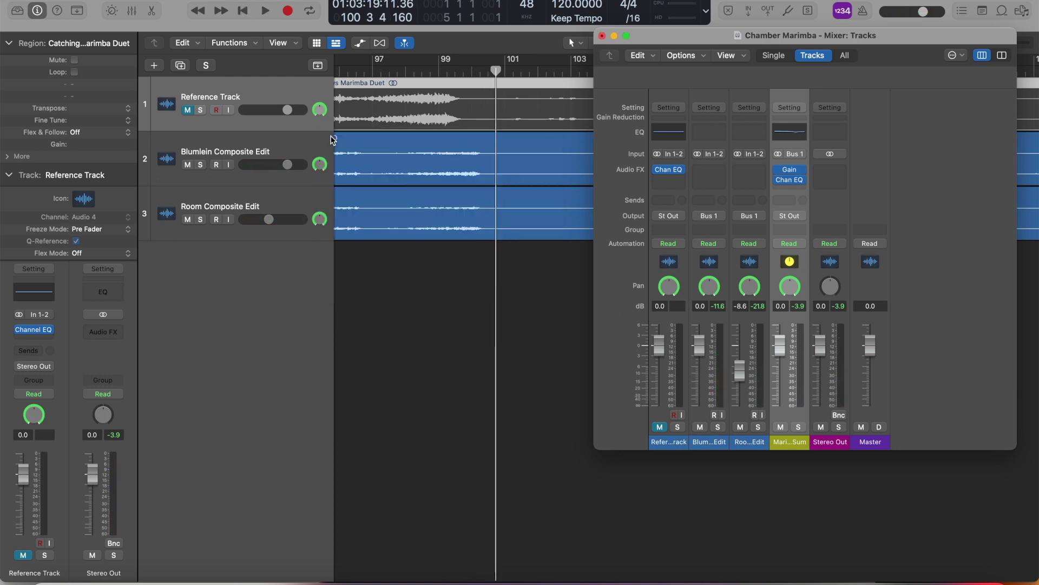
Step: Insert a stereo Limiter on Stereo Out and load its For Classical Music preset
left_click(842, 171)
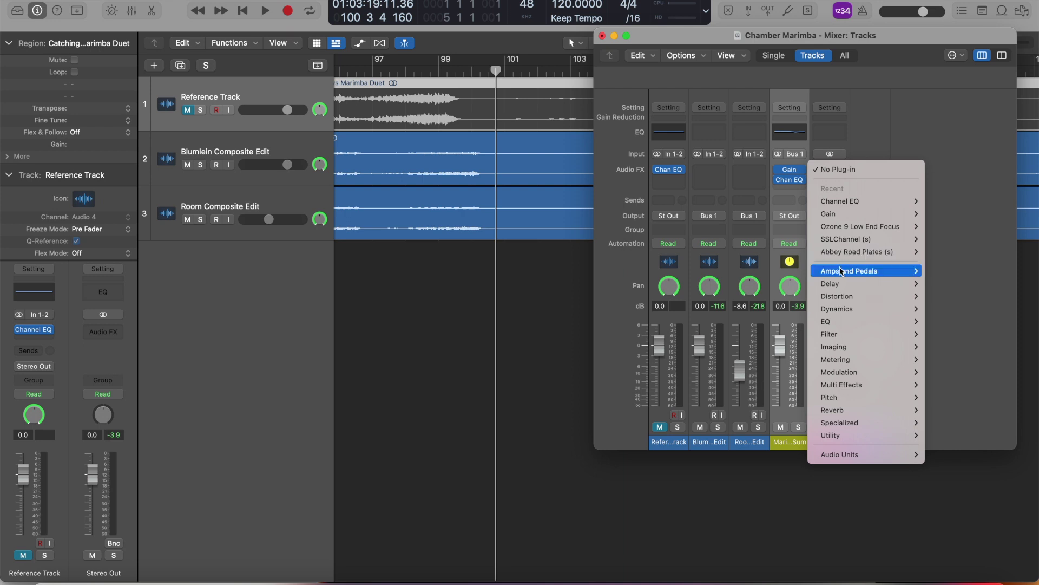
mouse_move(838, 299)
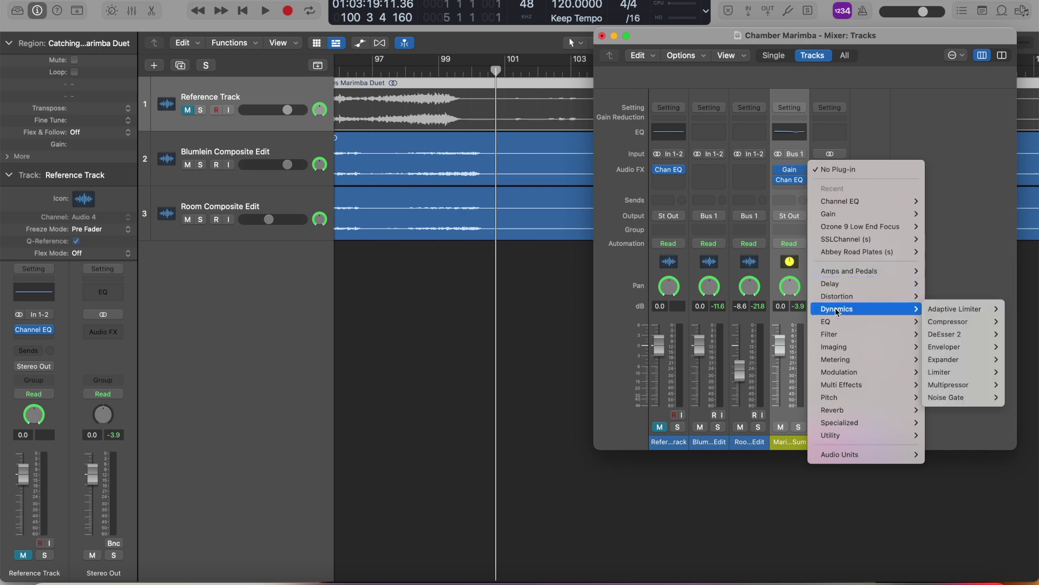
mouse_move(956, 374)
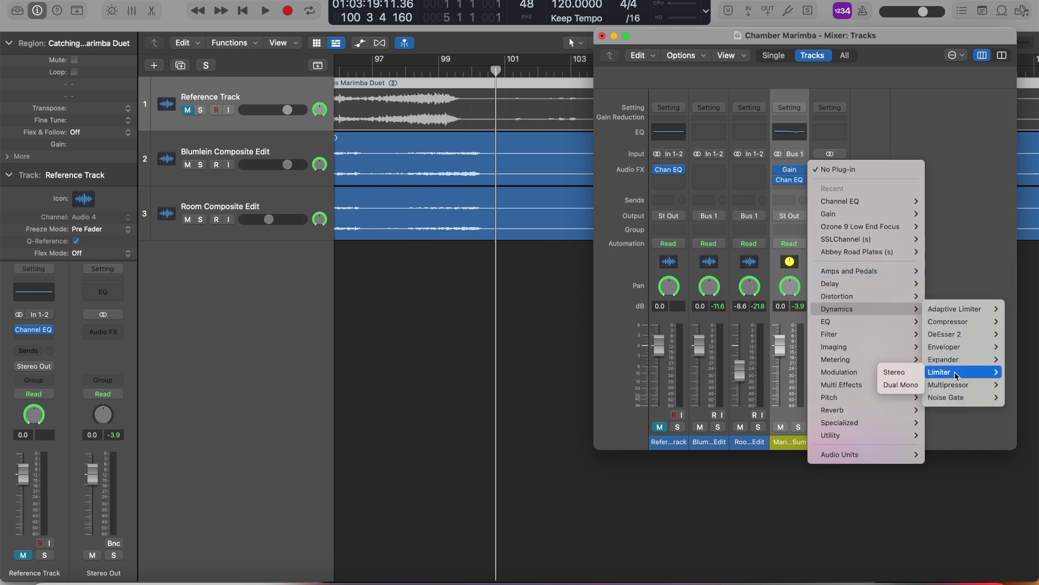
left_click(899, 373)
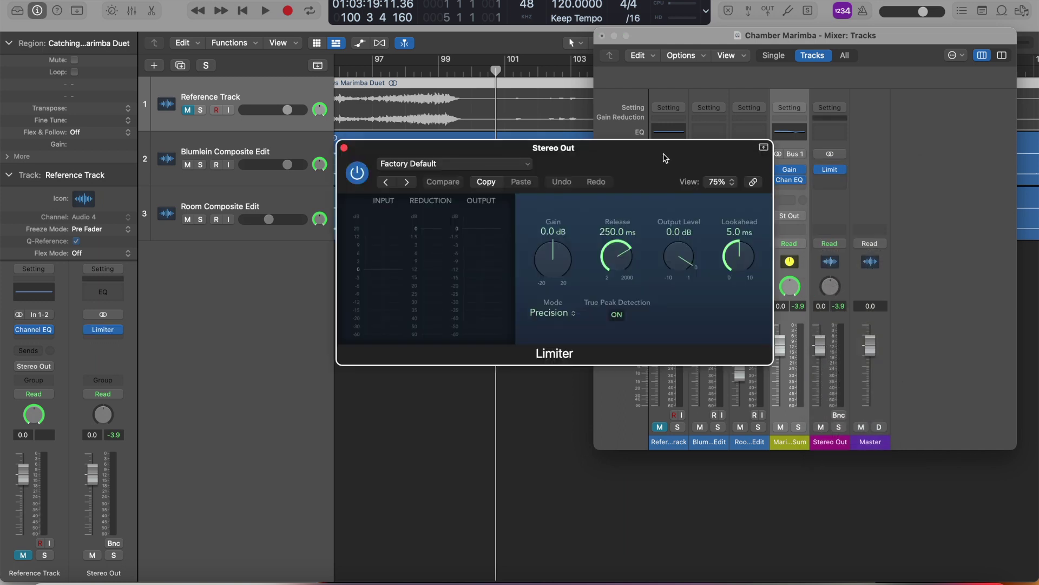
left_click_drag(665, 158, 428, 124)
left_click(291, 133)
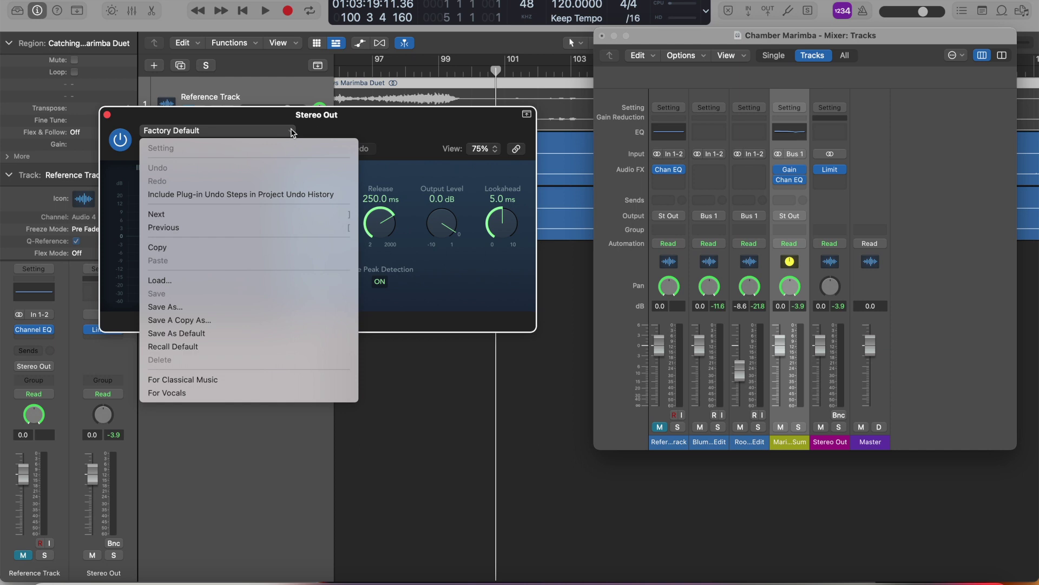
left_click(190, 382)
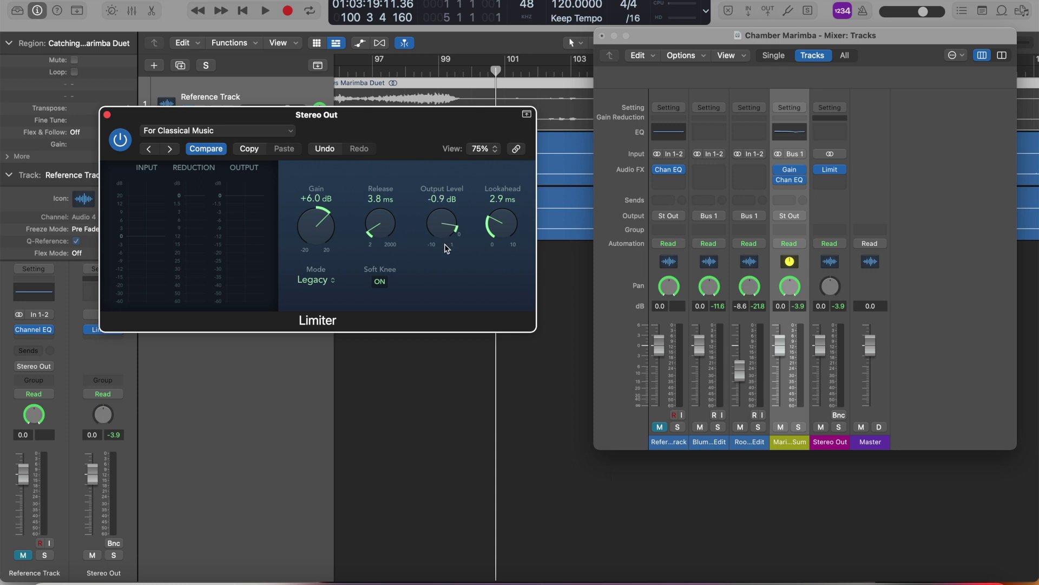
Step: Play from bar 57 and raise the Limiter's gain to +8.9 dB
left_click(714, 513)
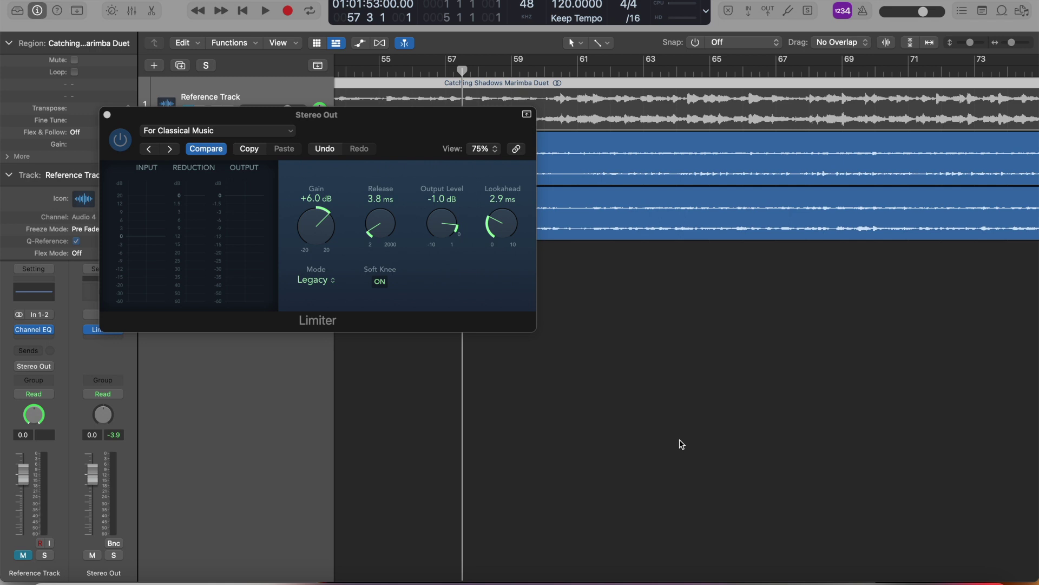
key("space")
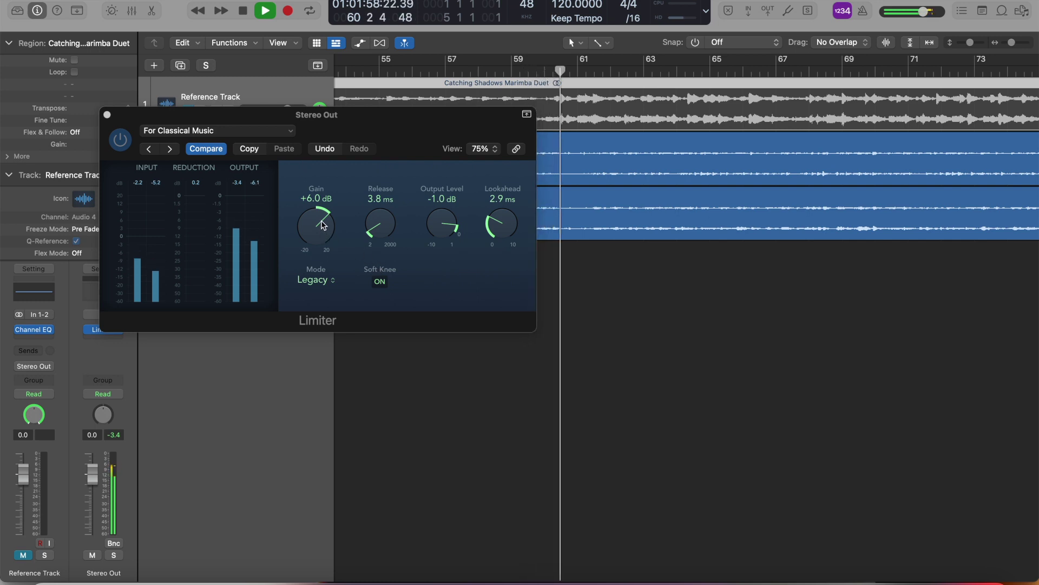
left_click_drag(322, 226, 322, 211)
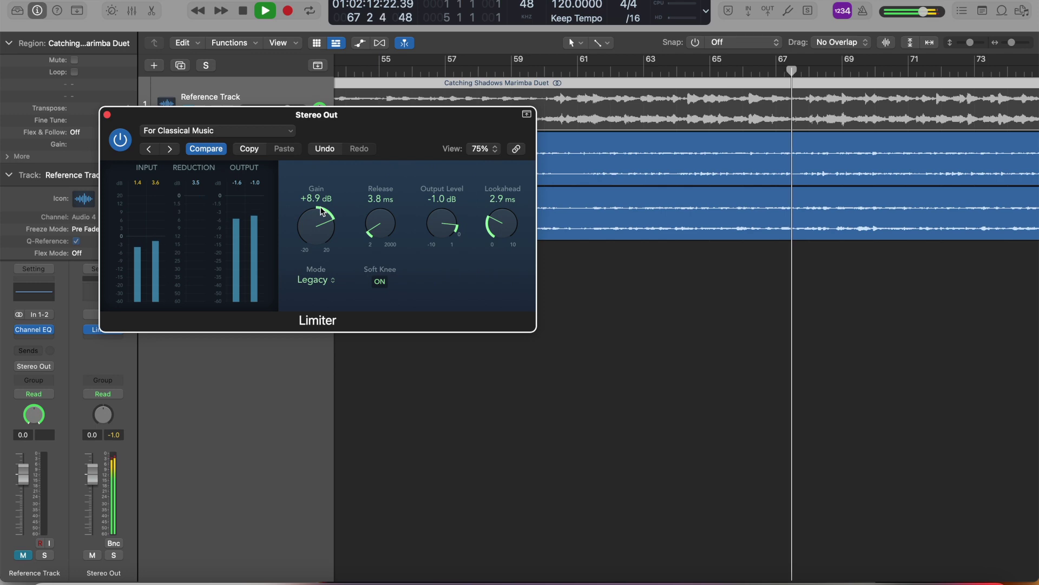
key("super+2")
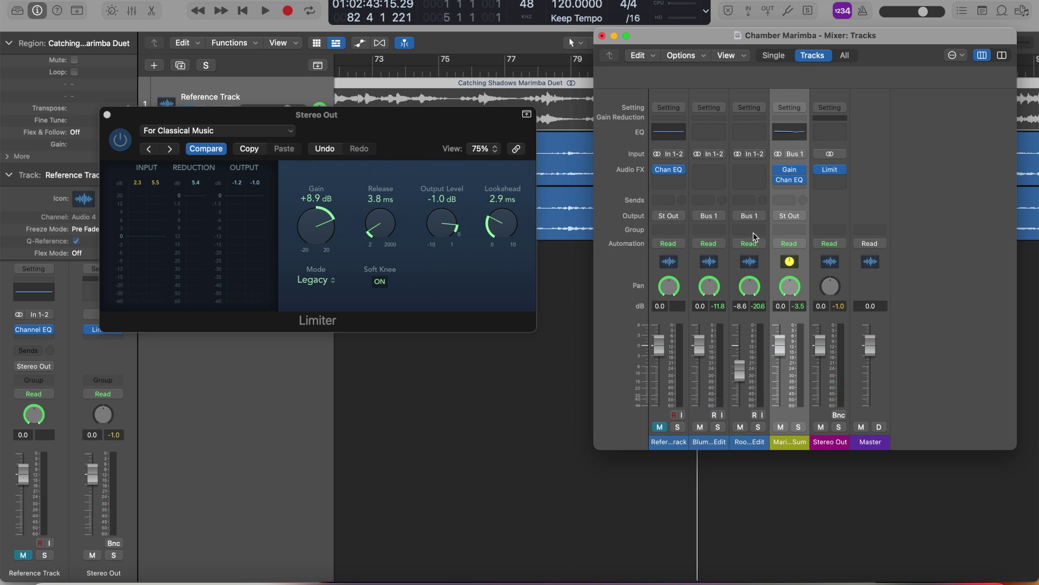
Step: Send Marimba Sum to Bus 2 and rename the new Aux 2 channel to Reverb
left_click(791, 201)
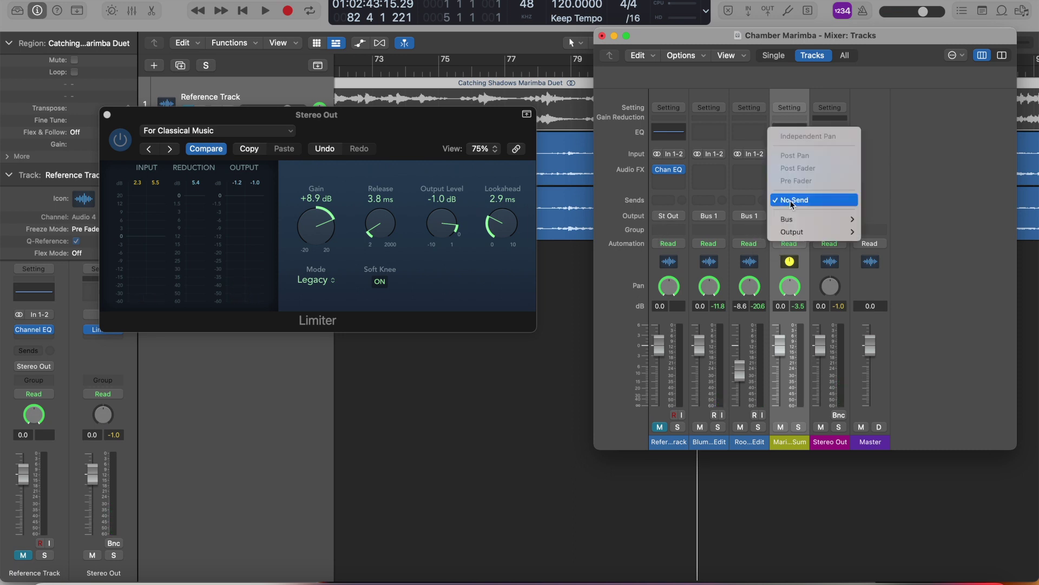
mouse_move(791, 219)
left_click(876, 95)
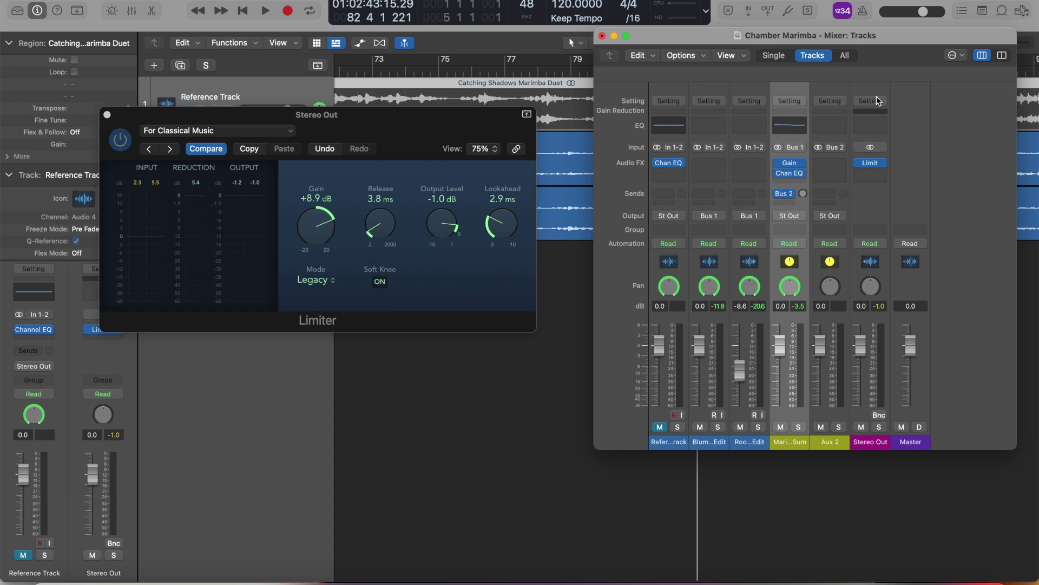
double_click(828, 443)
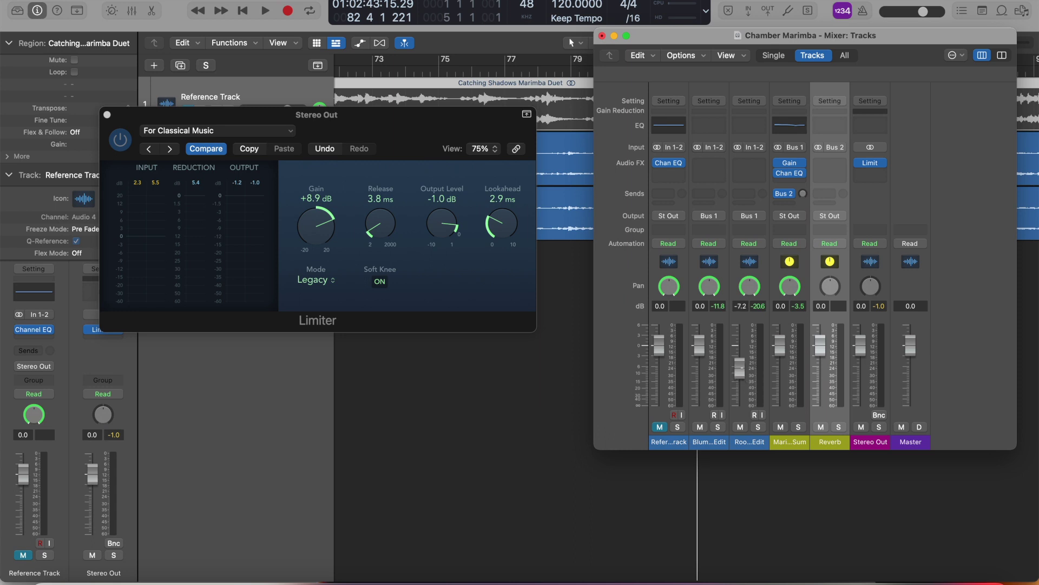
Step: Insert a stereo SilverVerb on the Reverb return and load its Hall preset
left_click(842, 163)
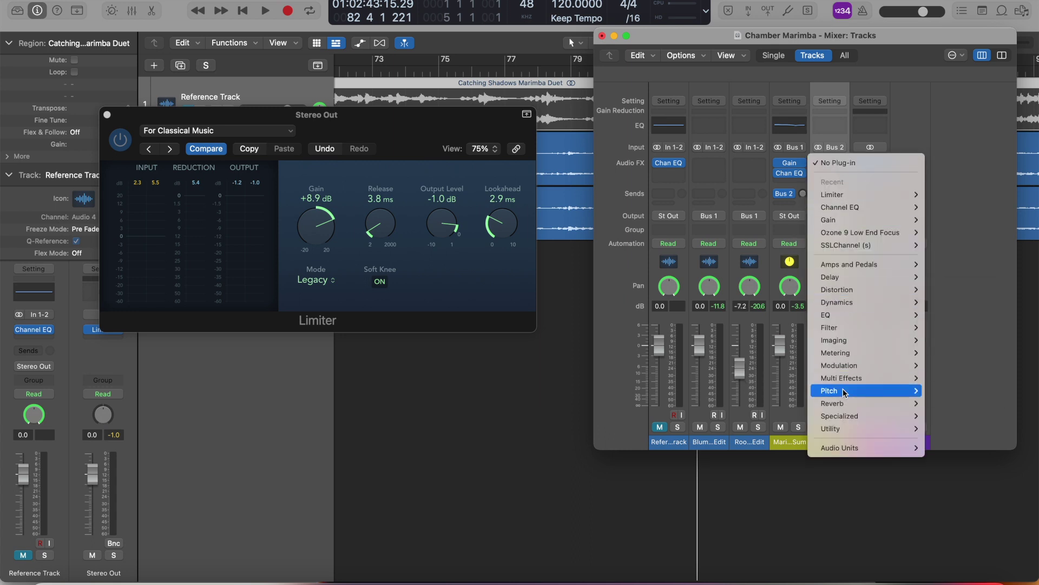
mouse_move(843, 408)
mouse_move(944, 428)
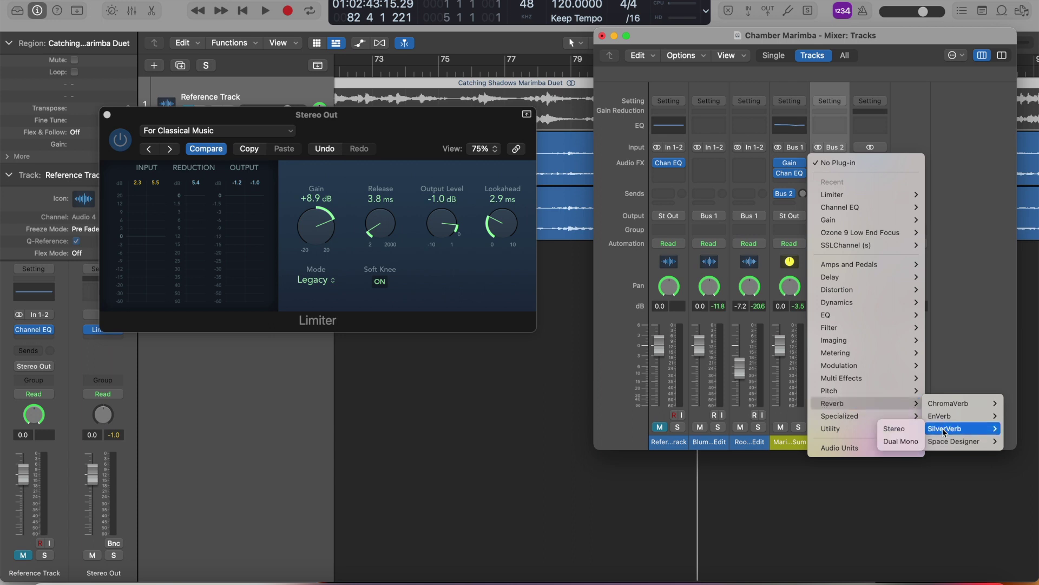
left_click(894, 427)
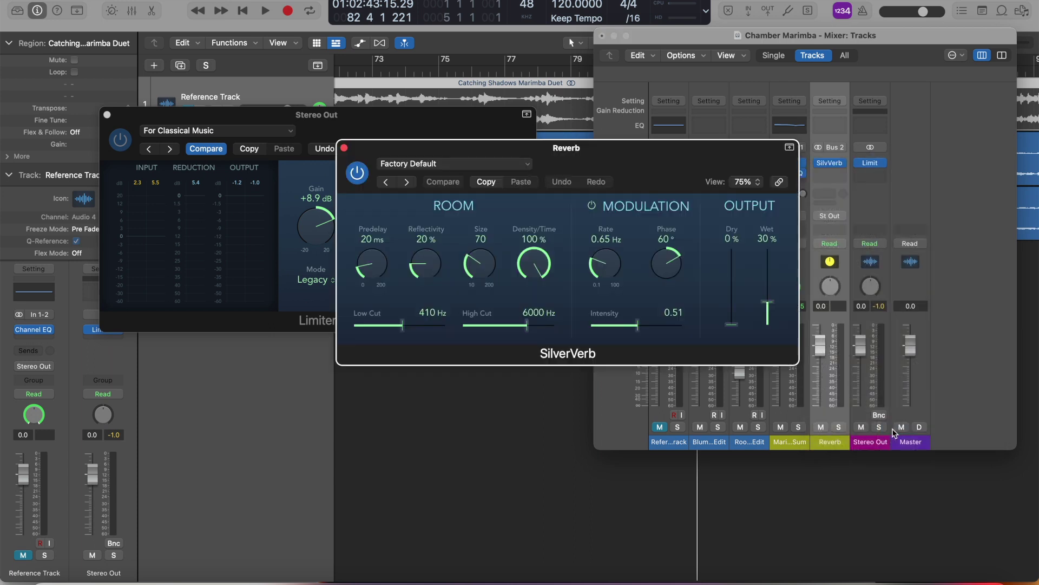
left_click(521, 165)
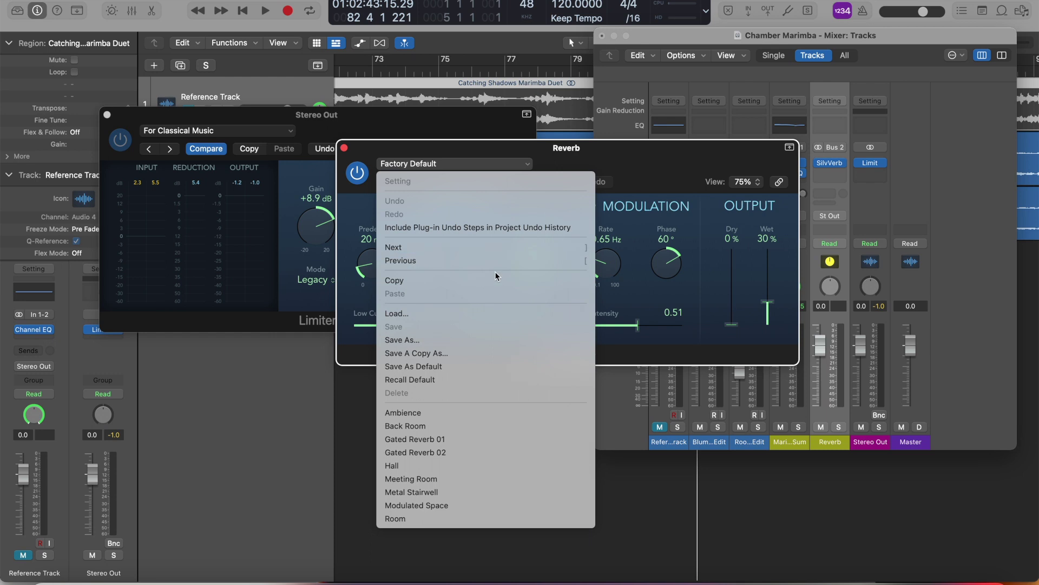
left_click(415, 465)
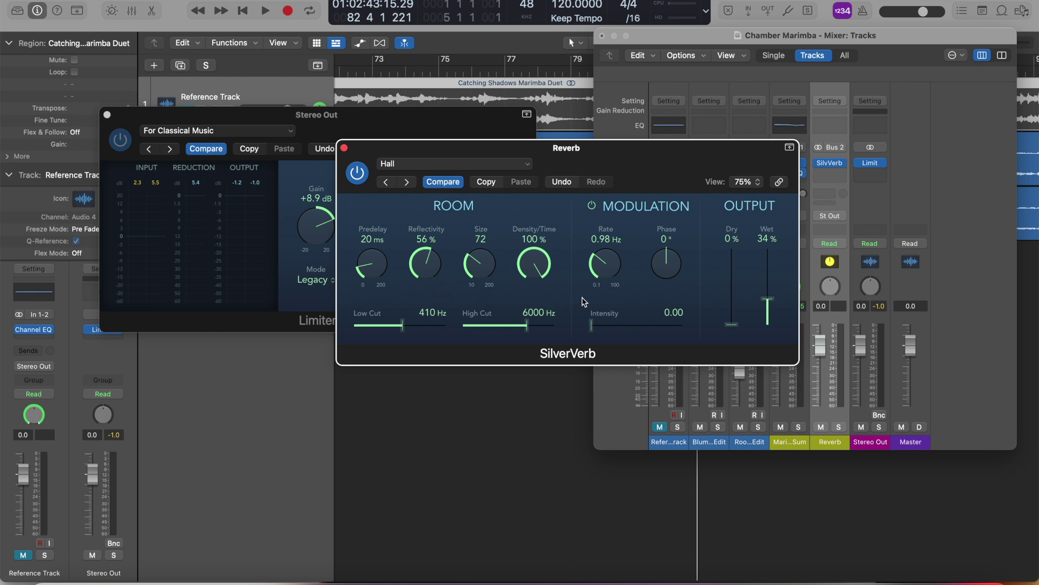
Step: Make SilverVerb 100% wet, solo the Reverb return, and lower it to about -9.8 dB while playing
left_click_drag(768, 299, 773, 242)
left_click_drag(724, 160, 577, 139)
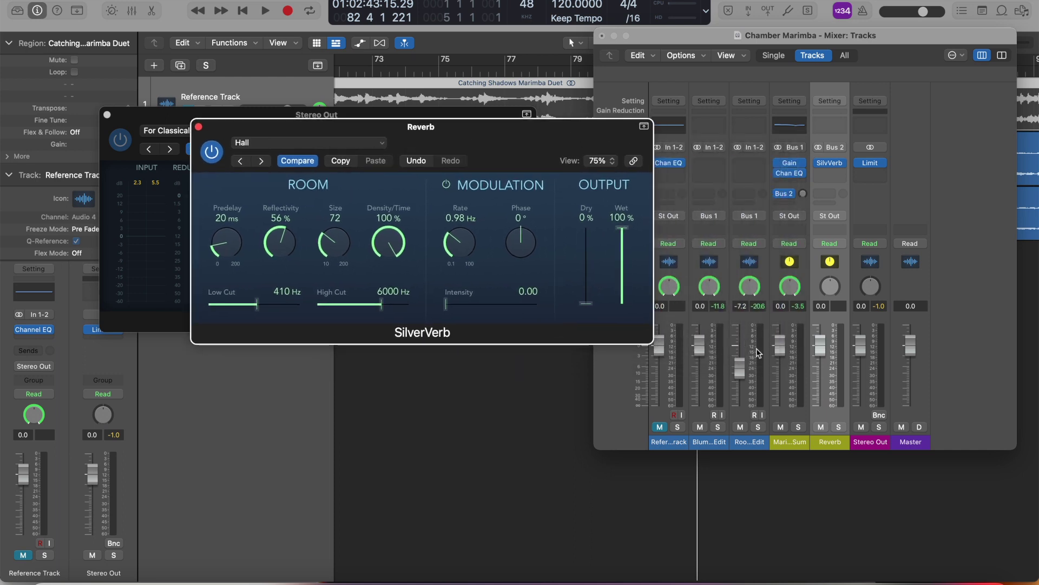
left_click_drag(821, 349, 818, 384)
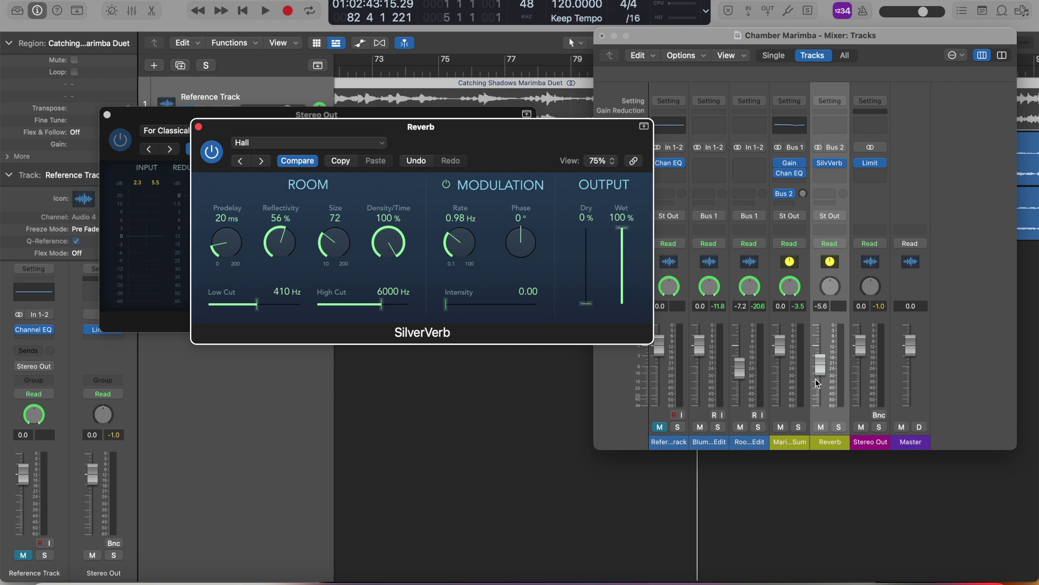
left_click(819, 384)
key("s")
key("space")
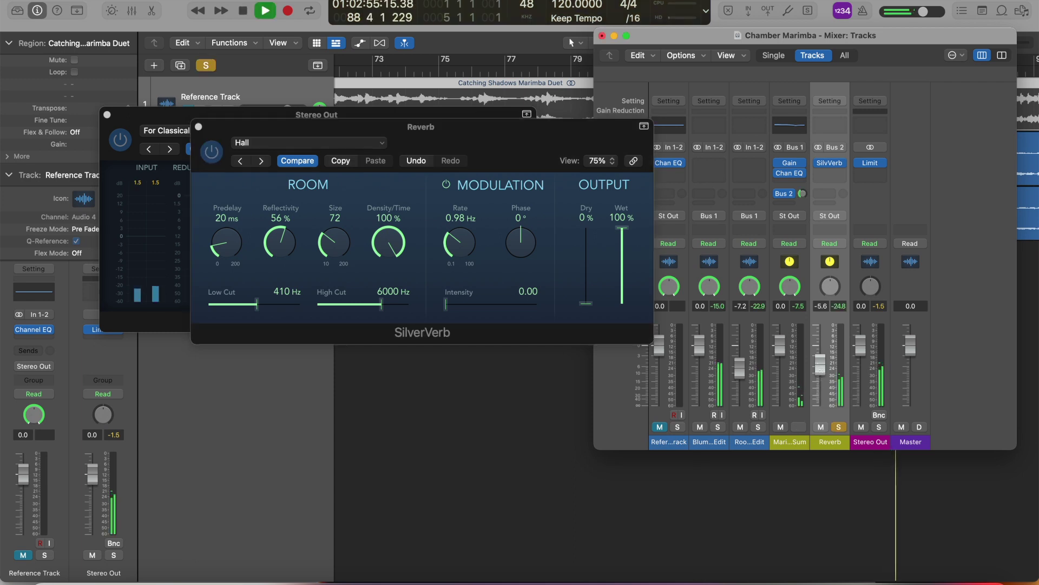
left_click_drag(821, 373, 820, 384)
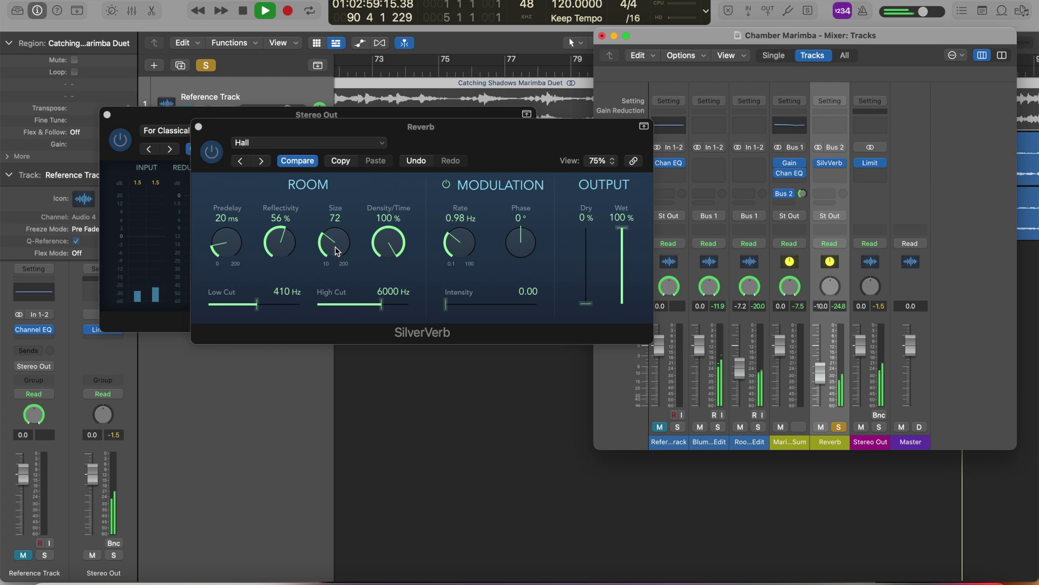
Step: Enlarge the reverb size from 72 to 84 and audition the result in playback
left_click_drag(336, 254, 335, 234)
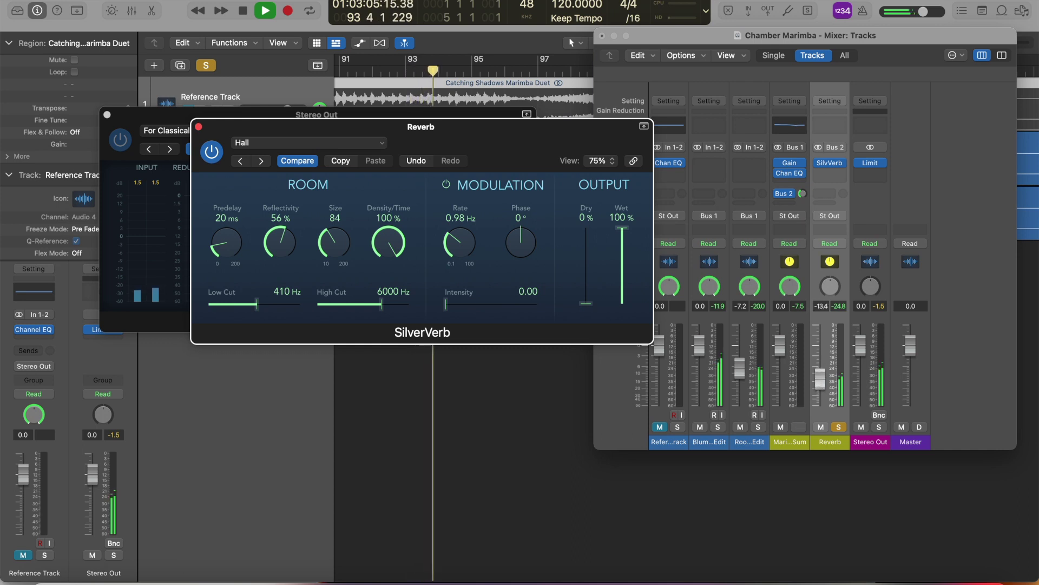
left_click(845, 410)
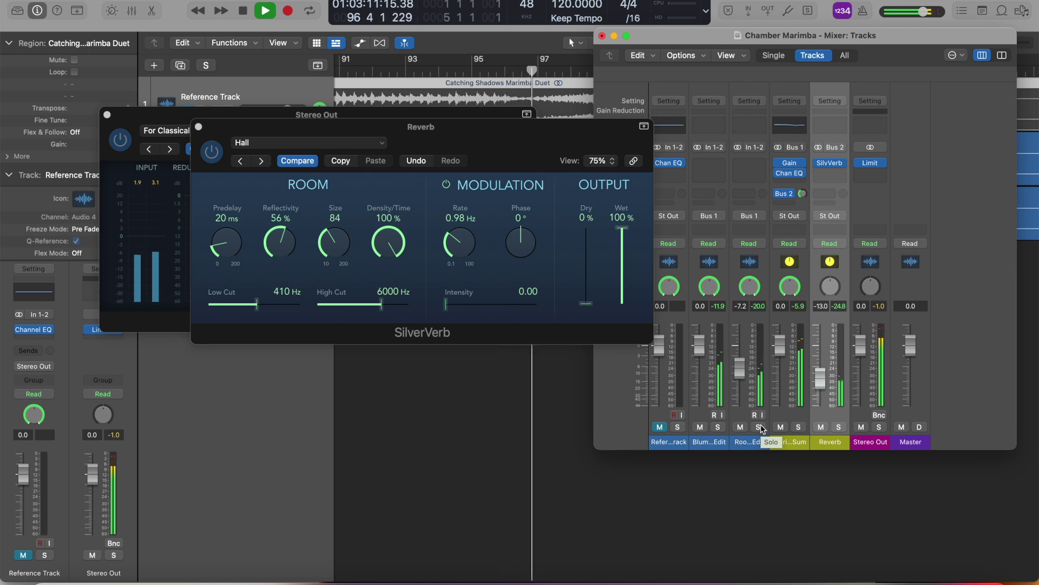
key("space")
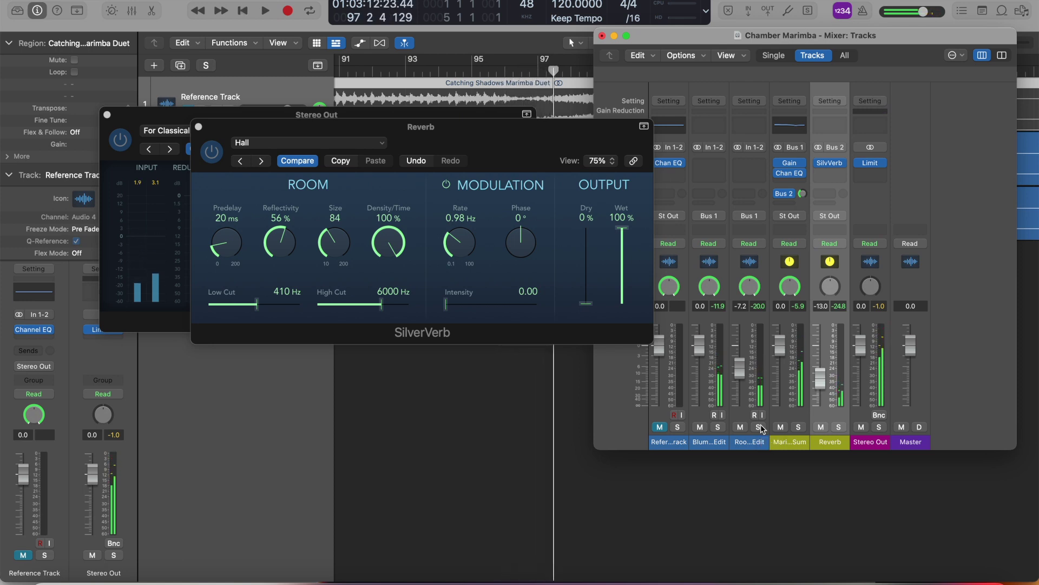
key("space")
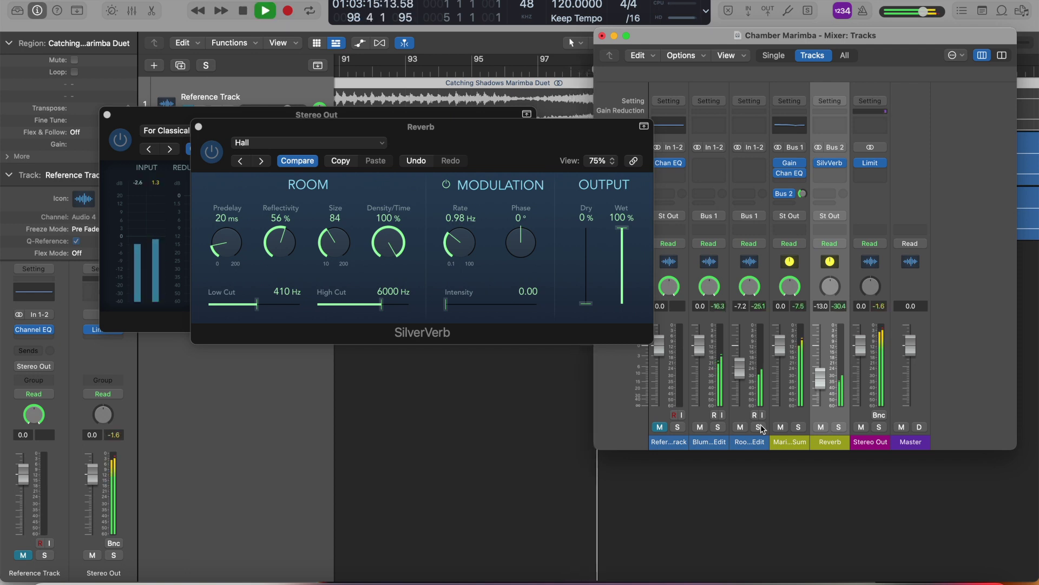
key("space")
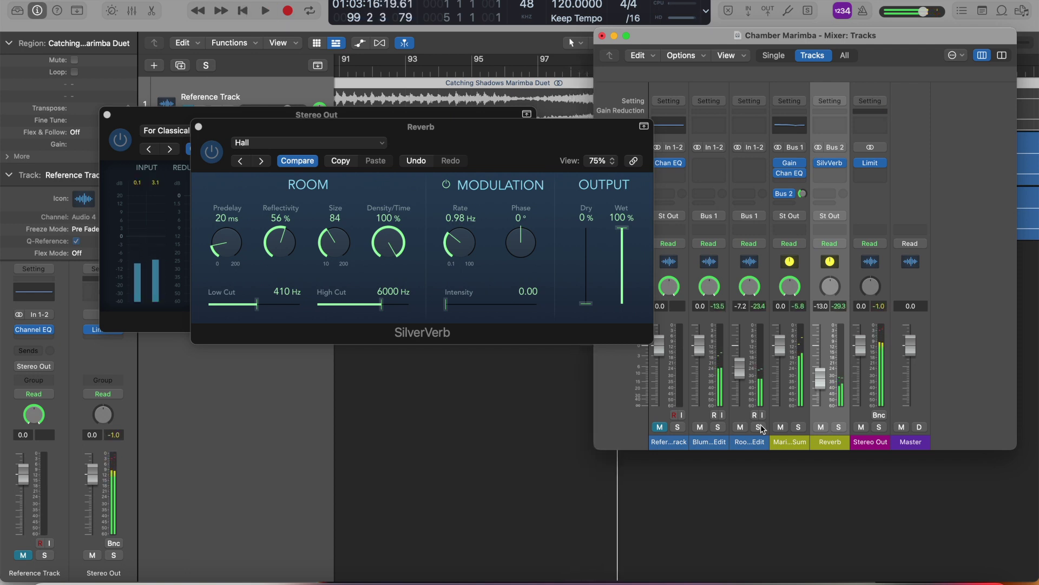
key("space")
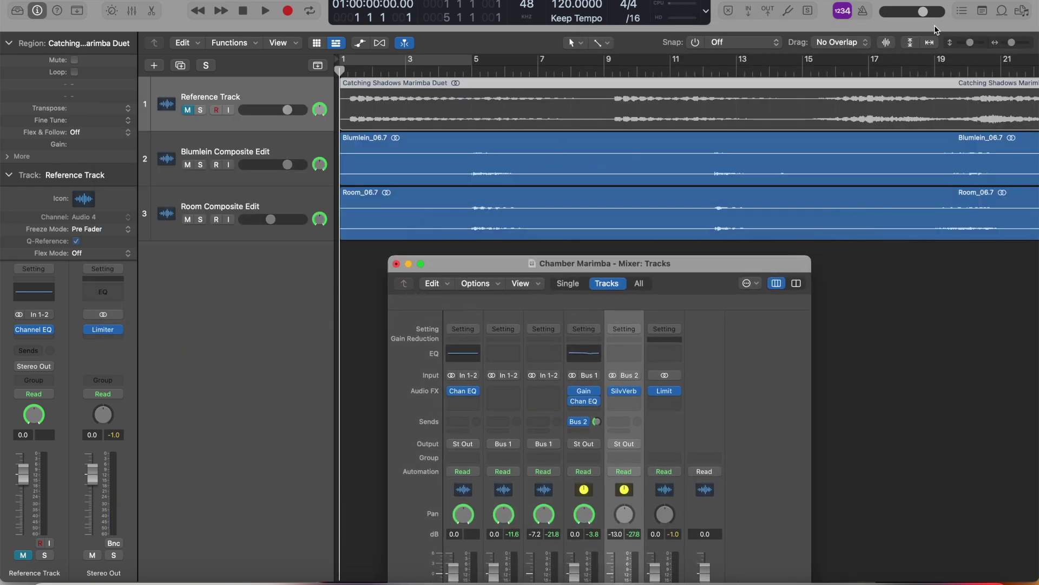
Step: Close the mixer, zoom out fully, and set a cycle range from bar 1 to the song's end
key("super+2")
left_click_drag(1011, 42, 997, 44)
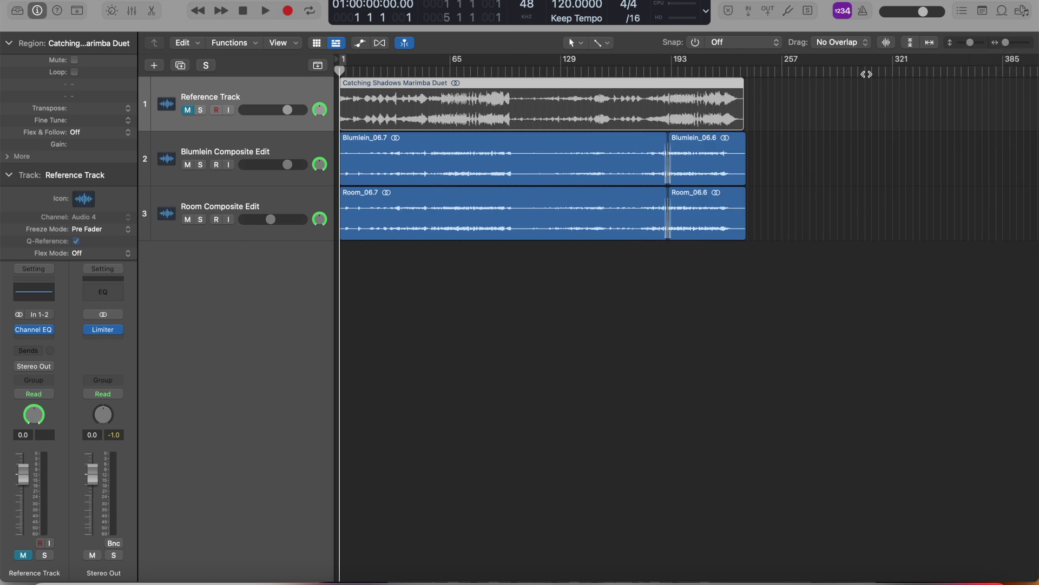
mouse_move(352, 65)
left_mouse_down()
mouse_move(455, 70)
mouse_move(341, 64)
left_mouse_up()
left_click_drag(453, 68, 746, 165)
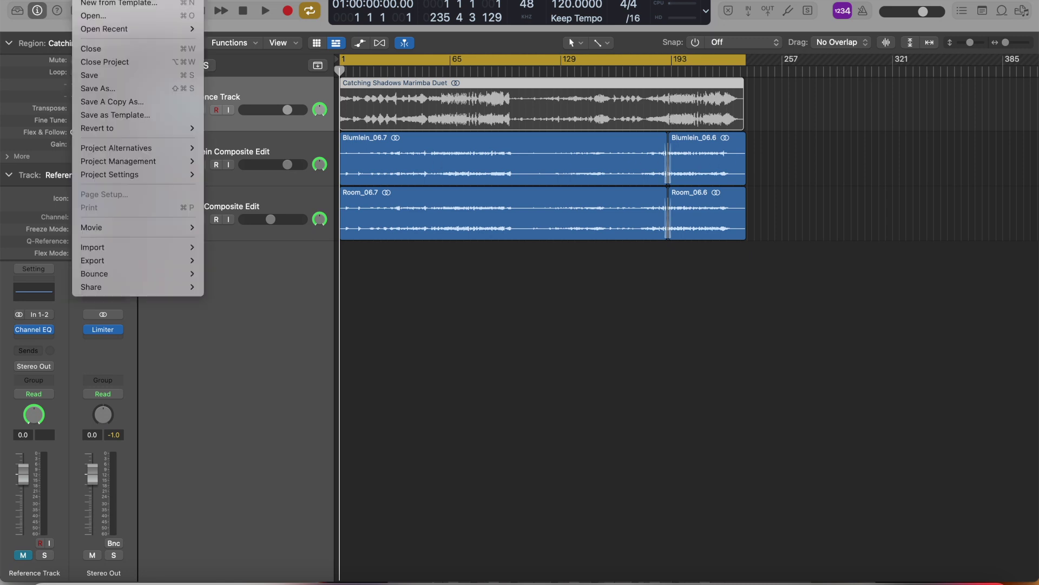
Step: Bounce the project as a 24-bit AIFF named Chamber Marimba to the dated chamber recording folder, added to the project
mouse_move(106, 281)
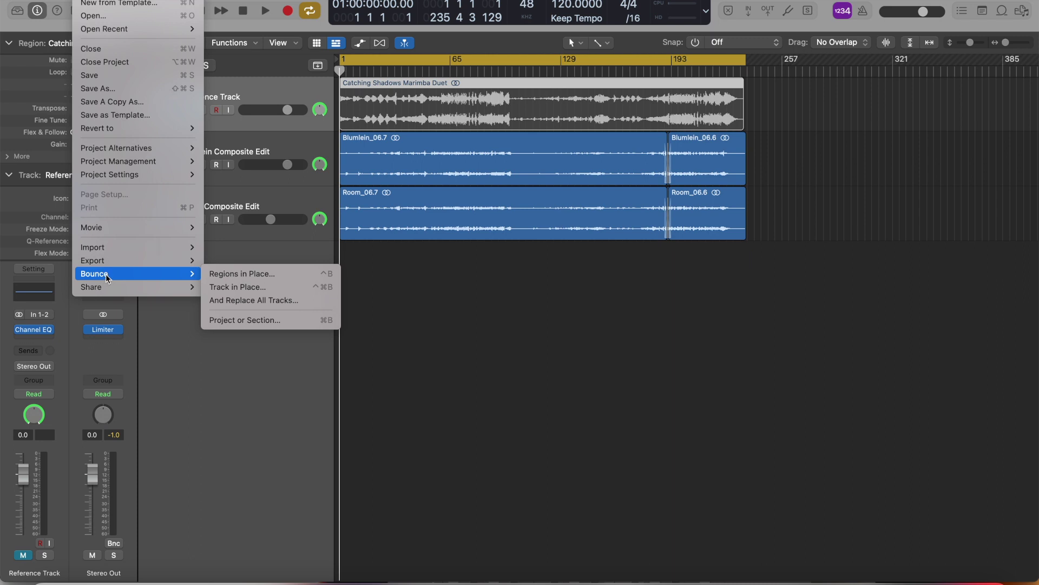
left_click(237, 323)
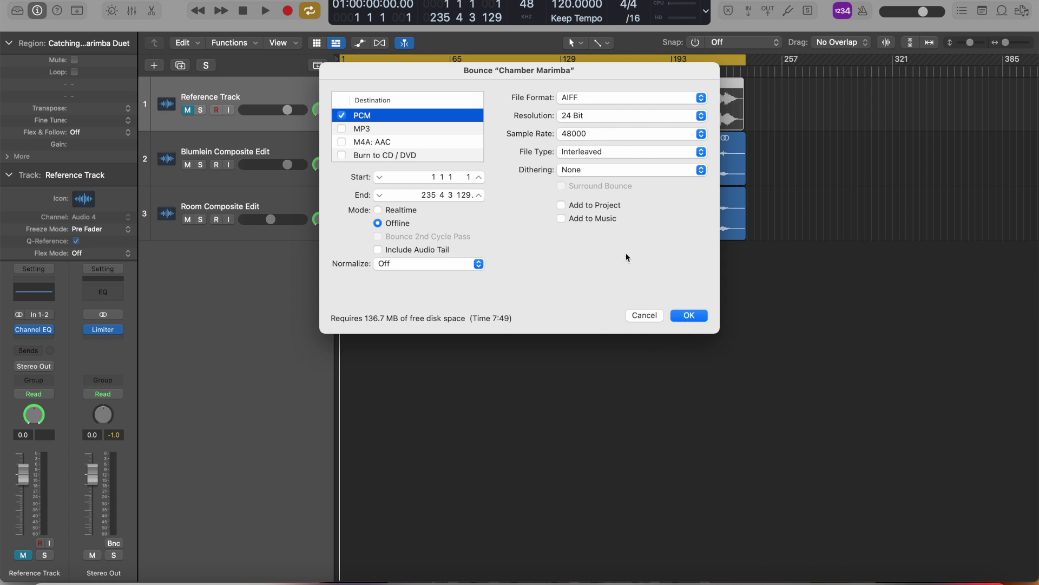
left_click(561, 205)
left_click(685, 316)
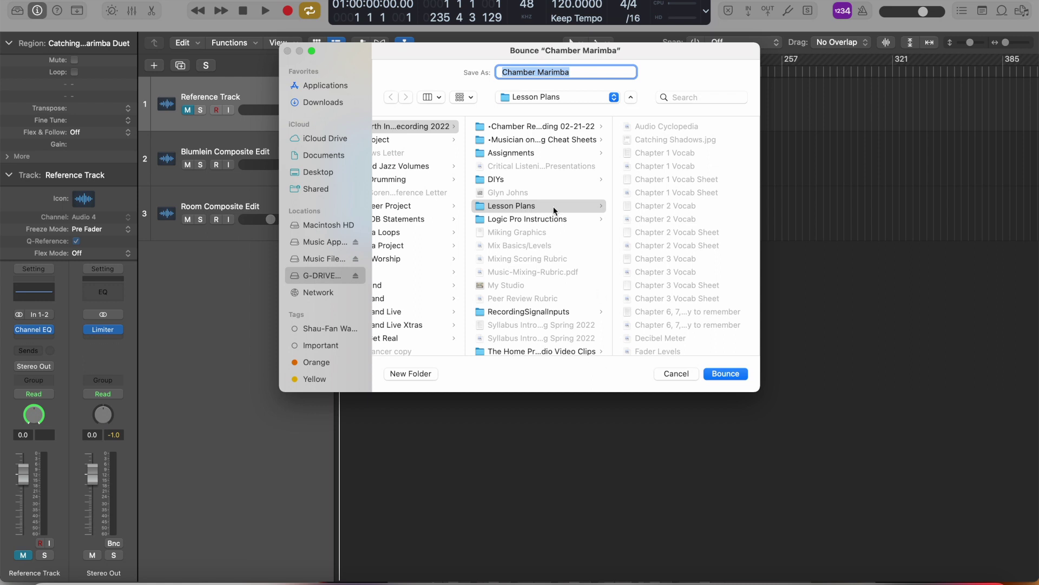
left_click(504, 128)
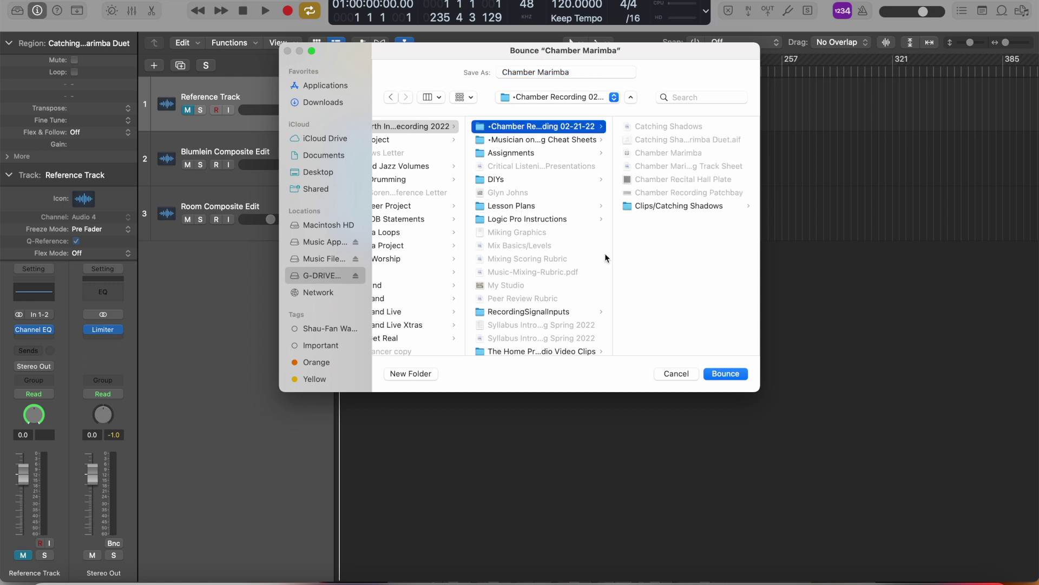
left_click(723, 374)
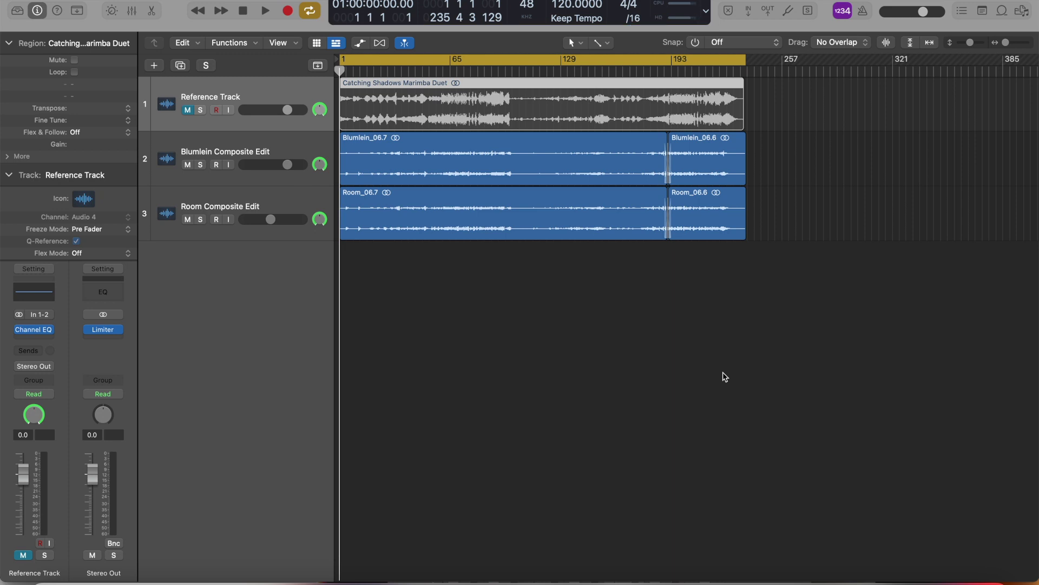
Step: Drag the bounced Chamber Marimba.aif from the Project Browser onto a new fourth track
left_click(962, 11)
left_click(1022, 11)
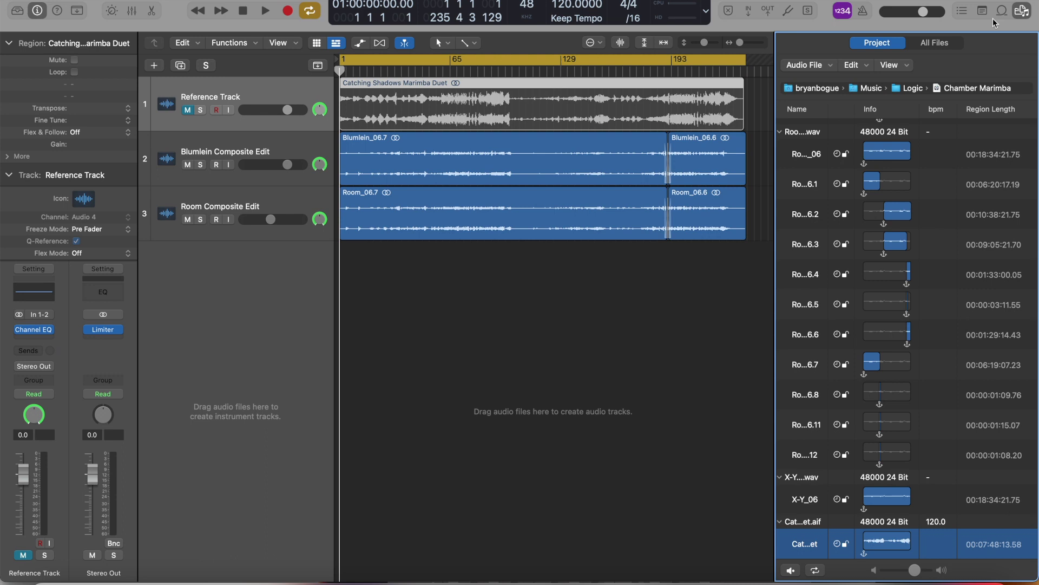
scroll(955, 336, "down", 2)
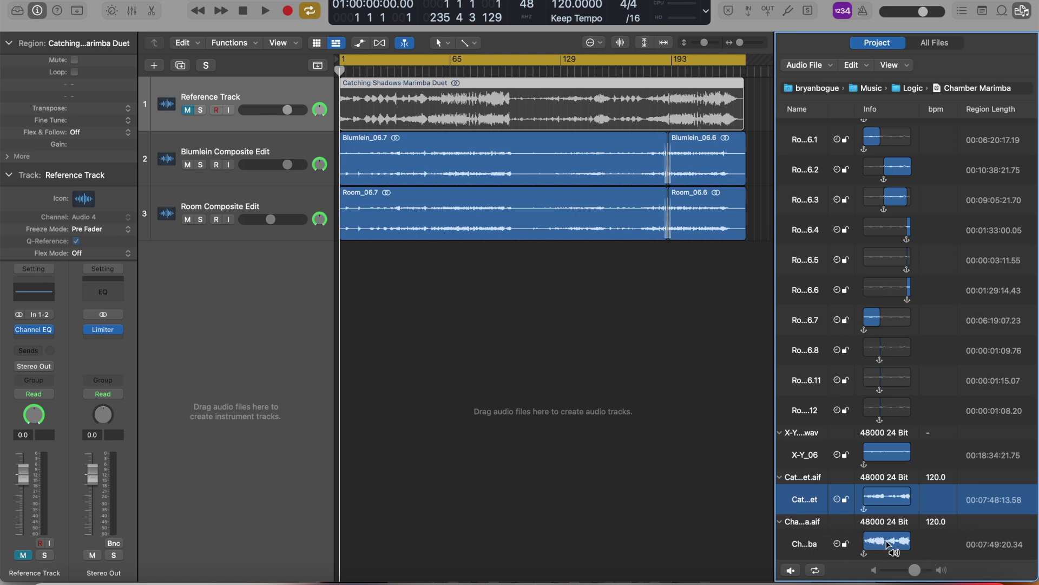
left_click_drag(807, 547, 336, 271)
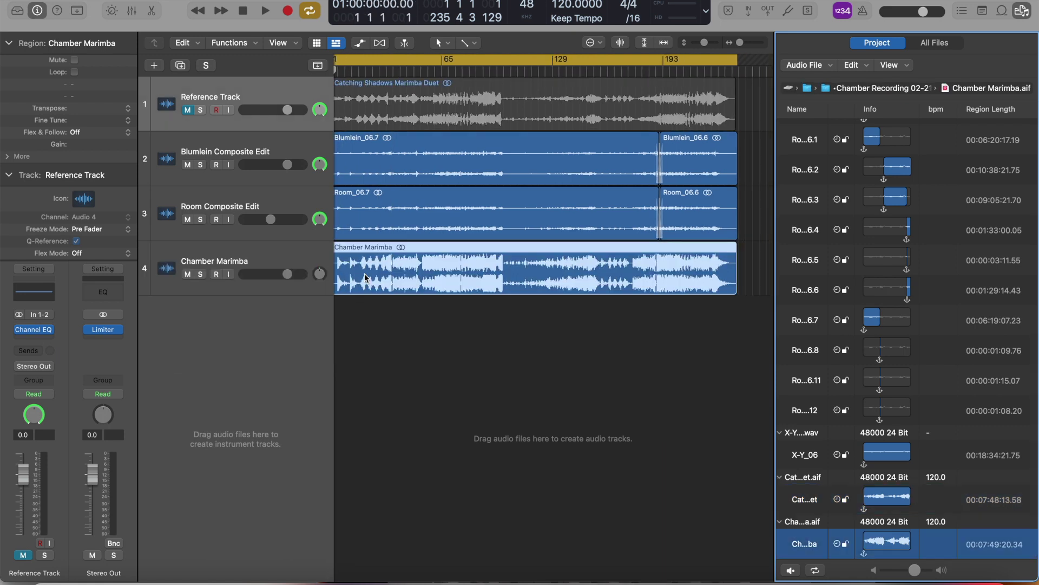
Step: Mute the Room and Blumlein Composite Edit tracks and close the browser
left_click(187, 220)
left_click(187, 164)
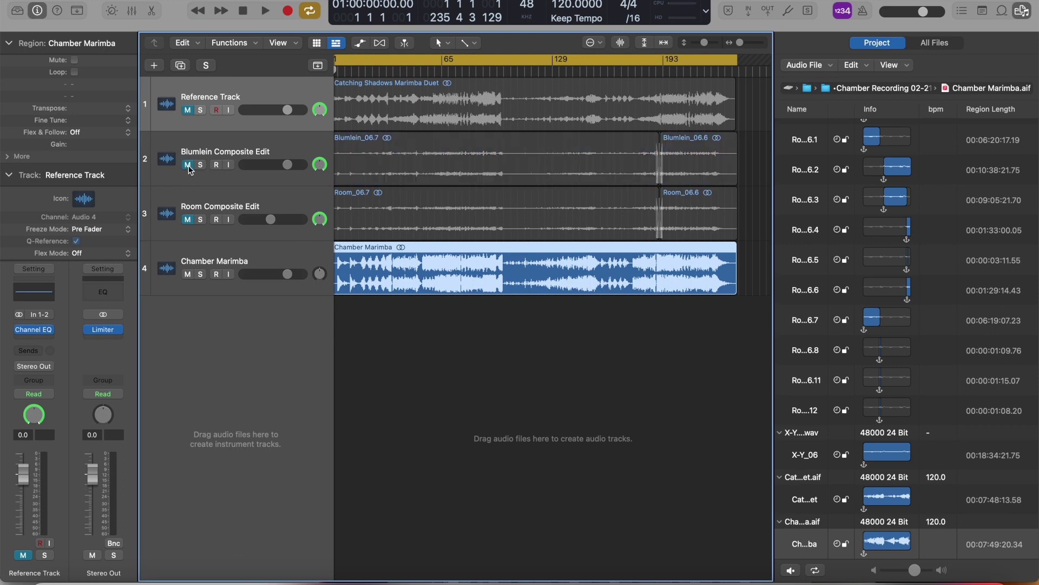
left_click(1024, 15)
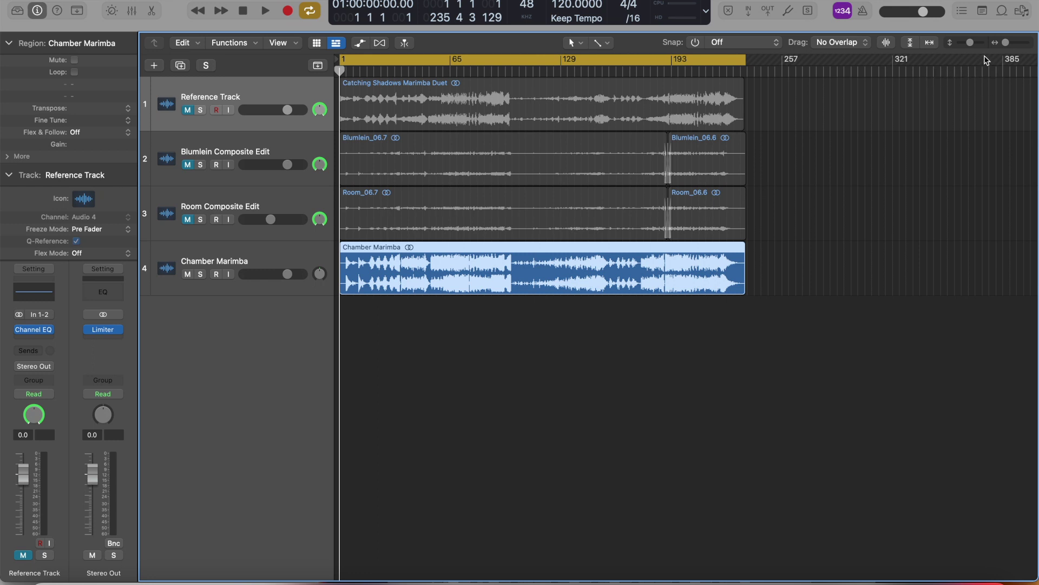
Step: Zoom into the first 16 bars, turn off cycle mode, and place the playhead near bar 4
left_click_drag(1008, 45, 1022, 46)
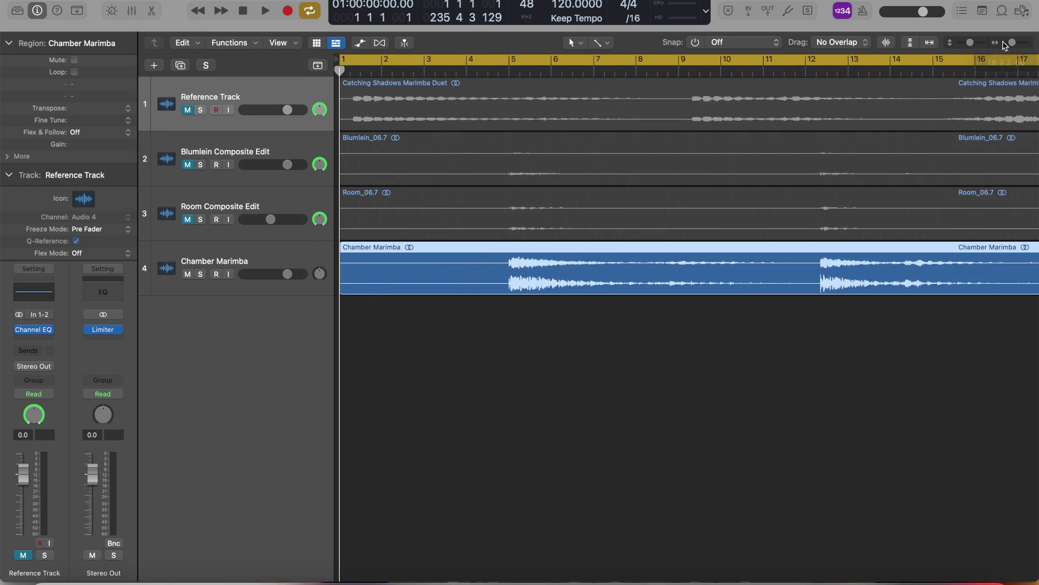
left_click_drag(973, 45, 975, 46)
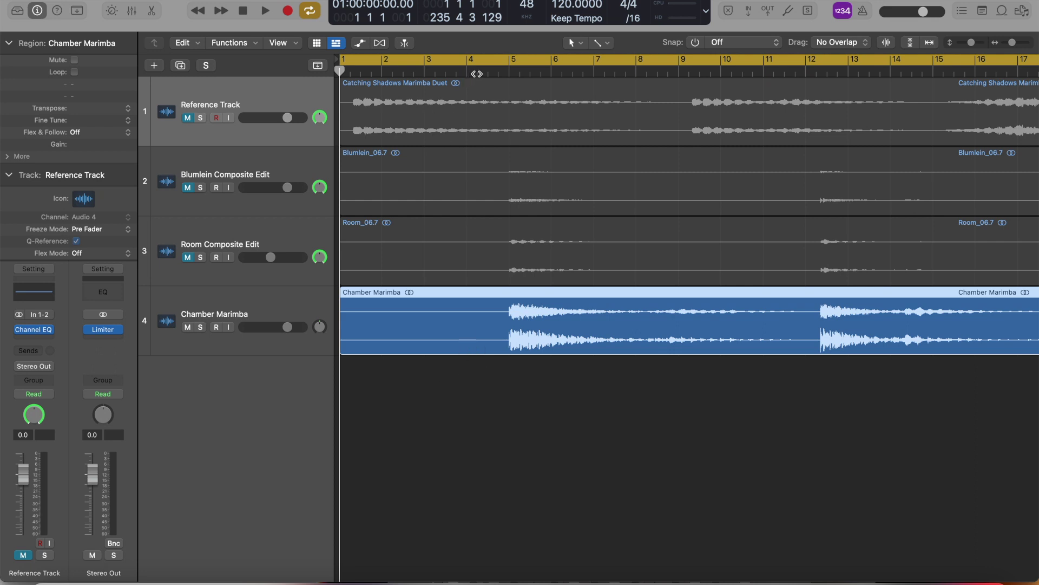
left_click(486, 60)
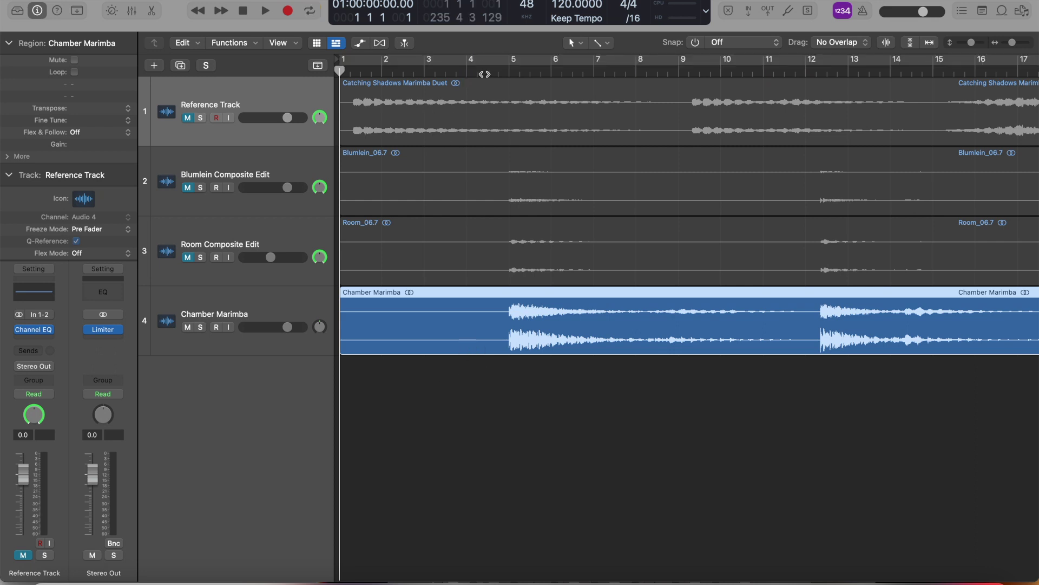
left_click_drag(485, 72, 503, 70)
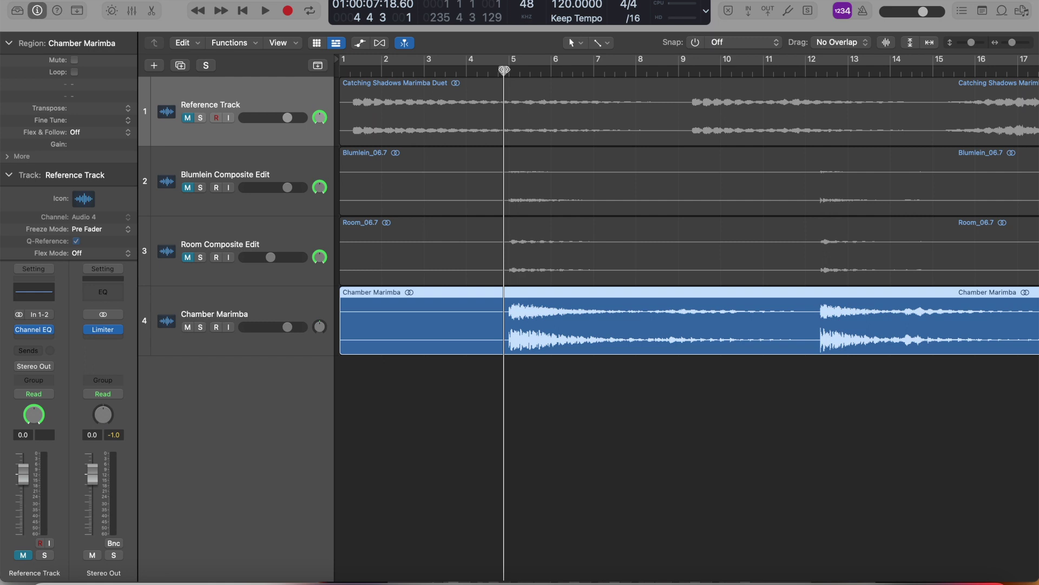
Step: Split the Chamber Marimba region at the playhead and delete the earlier piece
right_click(464, 334)
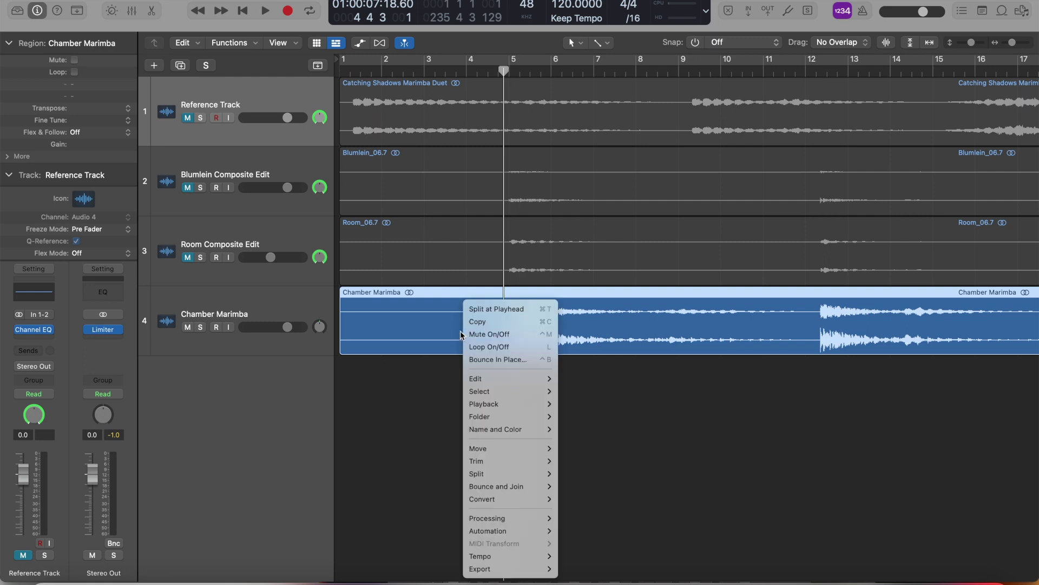
mouse_move(495, 428)
mouse_move(495, 474)
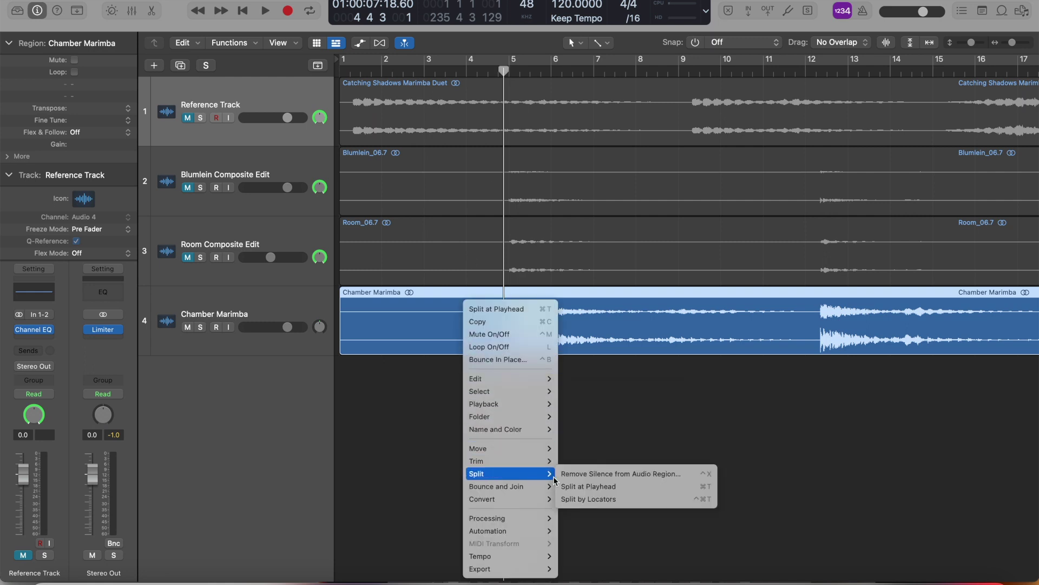
left_click(577, 488)
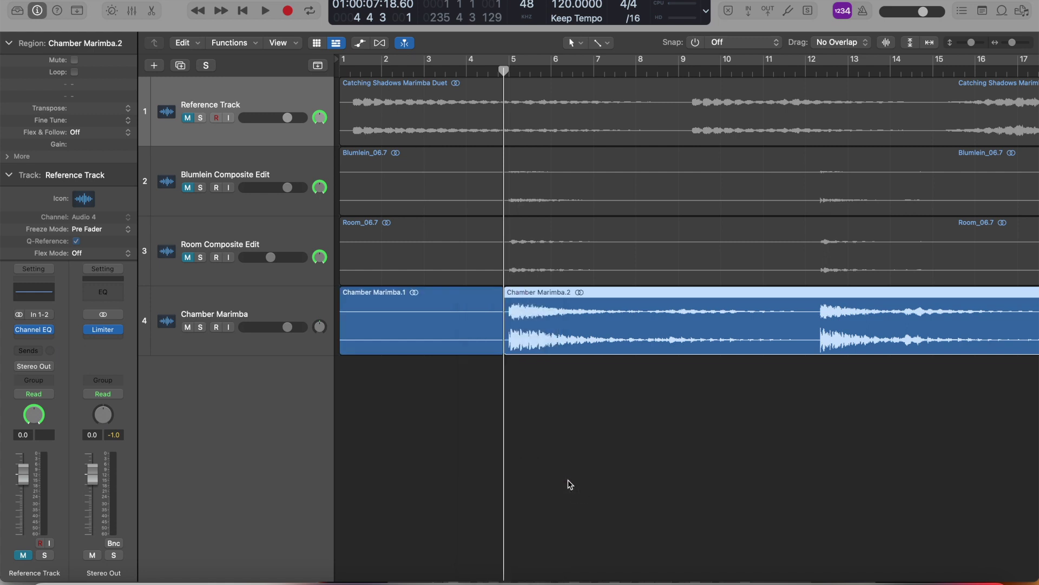
left_click(436, 336)
key("Delete")
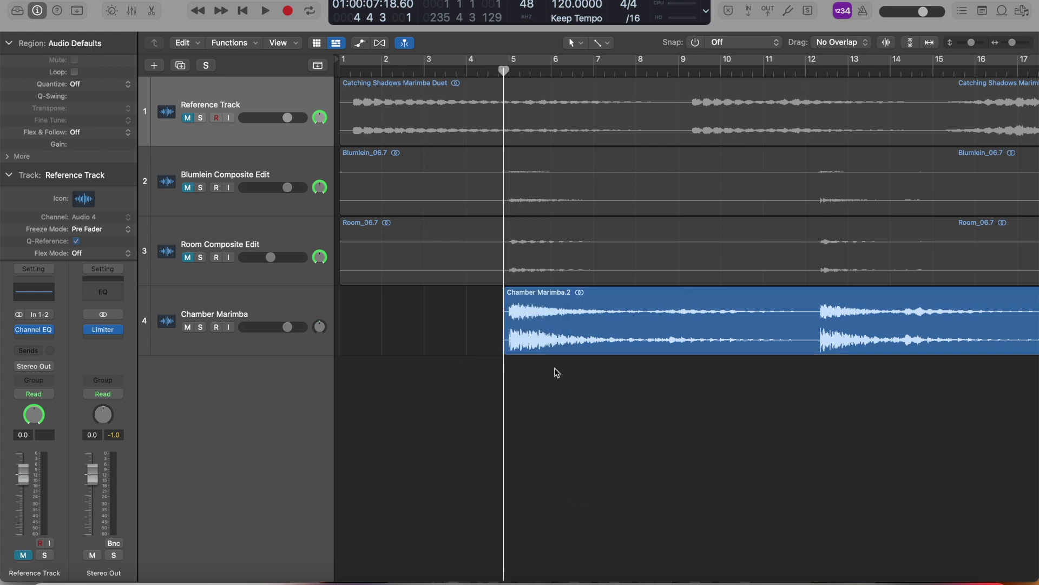
Step: Add a short fade-in to the start of Chamber Marimba.2 and play it back
left_click_drag(1013, 43, 1018, 43)
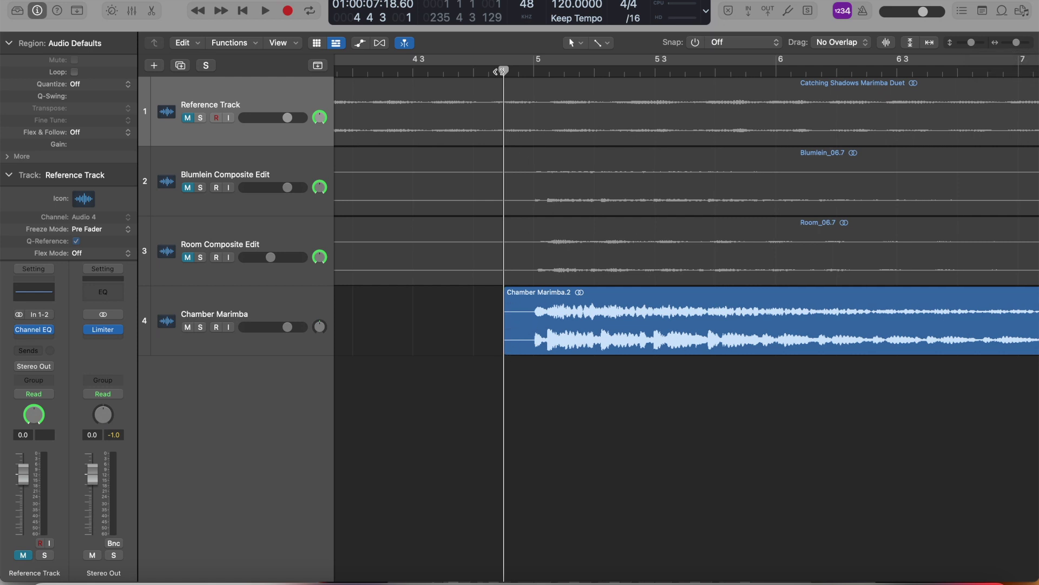
left_click_drag(500, 71, 482, 71)
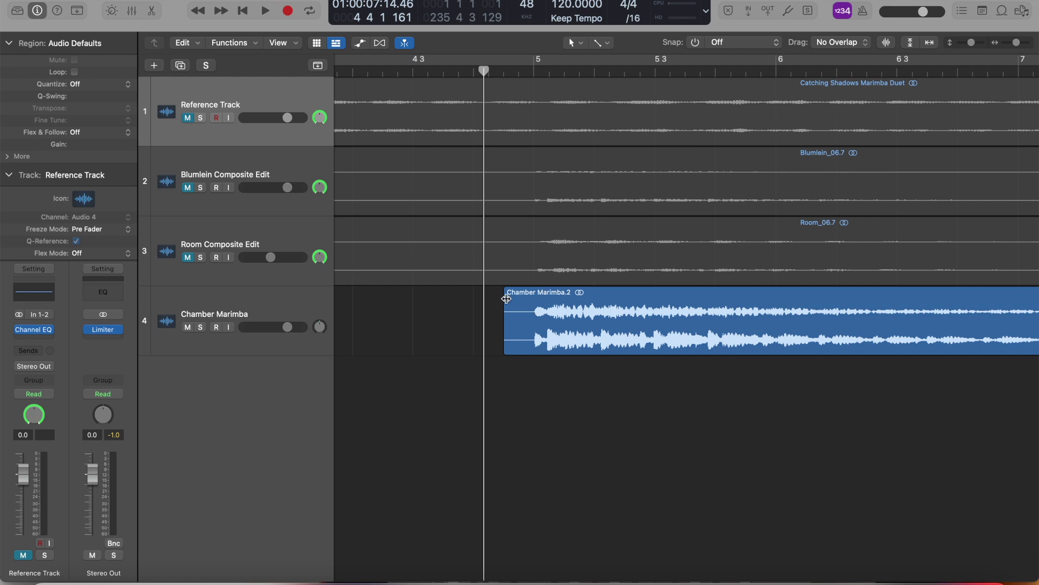
left_click(510, 337)
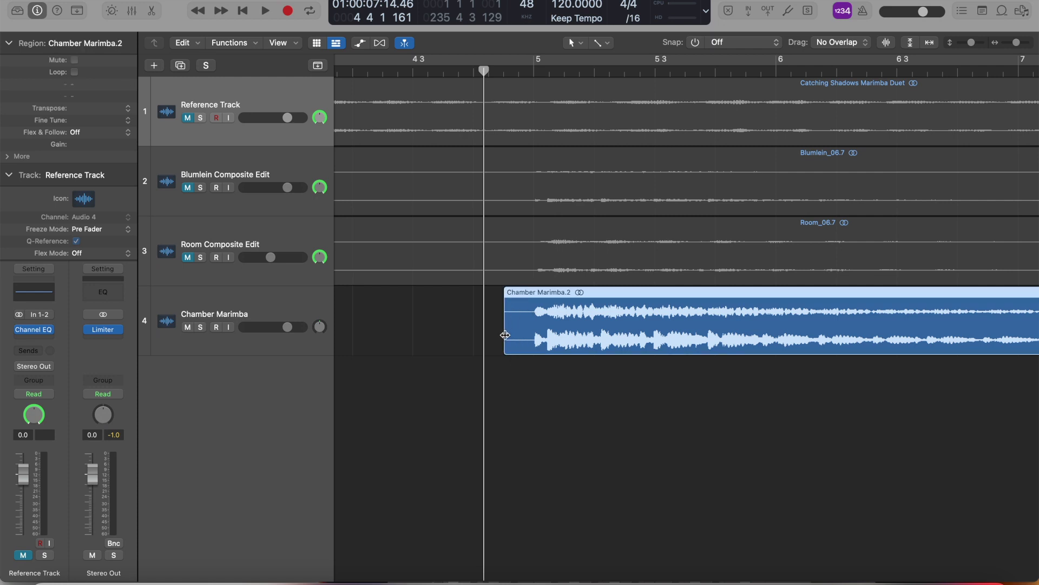
left_click_drag(505, 343, 494, 357)
left_click_drag(512, 301, 538, 302)
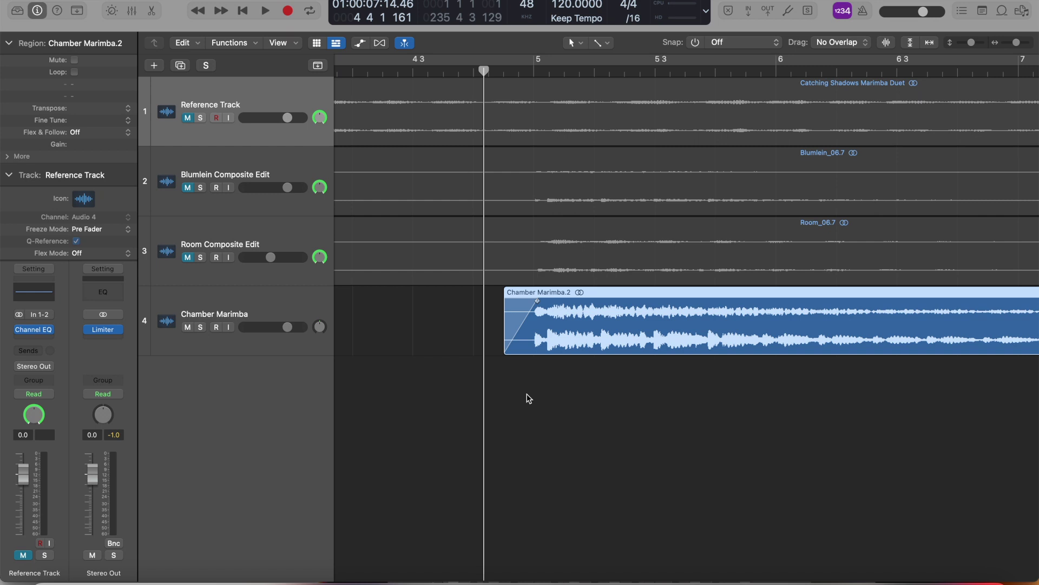
key("space")
key("space")
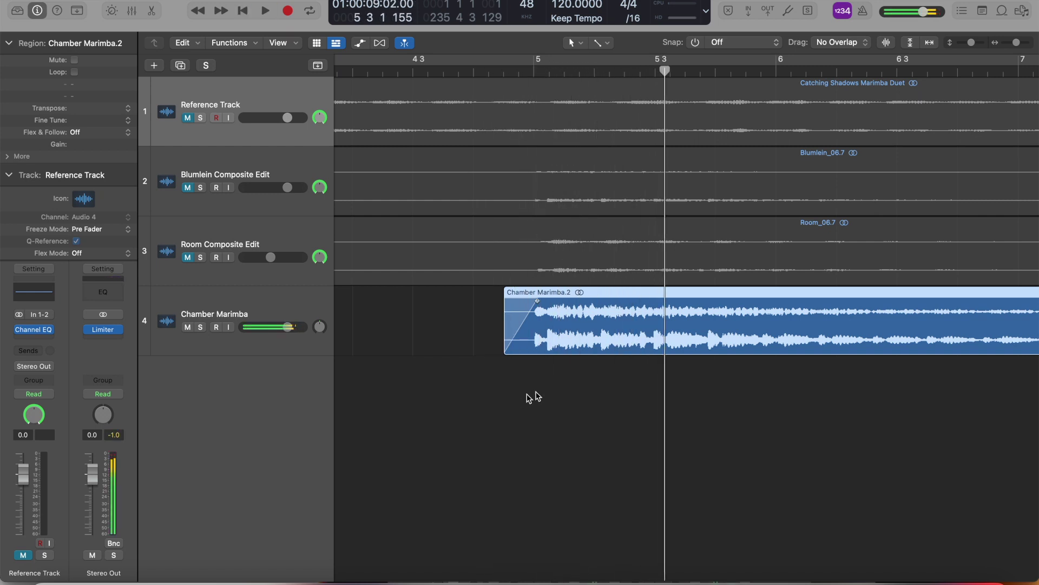
Step: Play the Chamber Marimba.2 region from just before its start to hear the fade-in
left_click(474, 71)
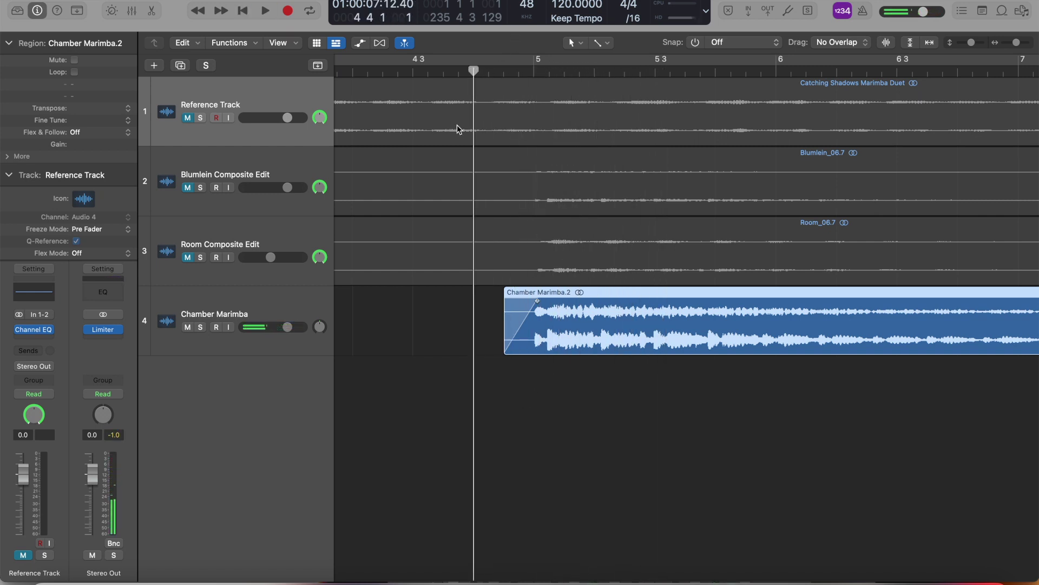
key("space")
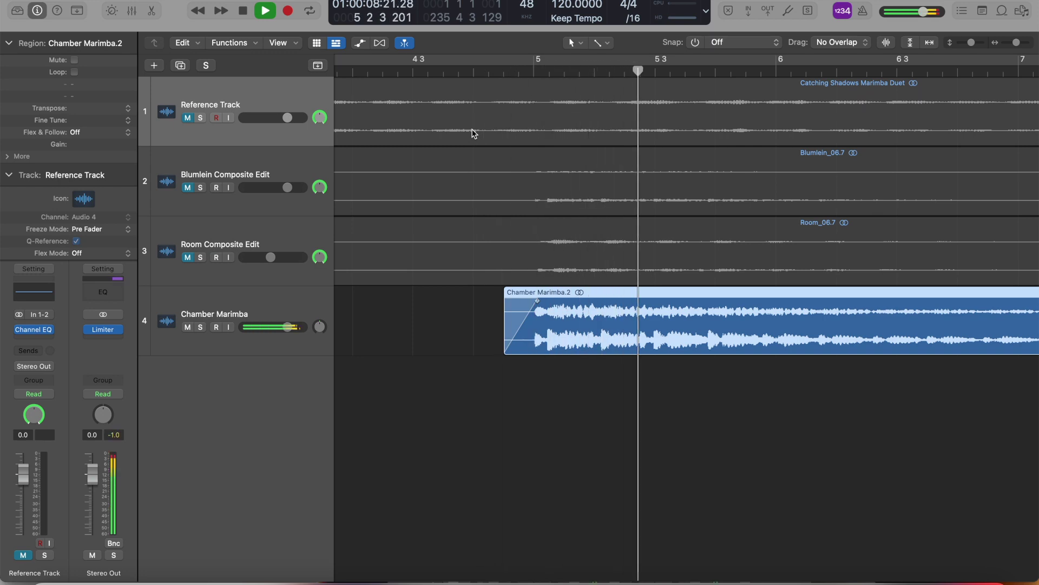
key("space")
Step: Zoom to the ending around bar 224 and play it, stopping near bar 234
scroll(644, 281, "right", 20)
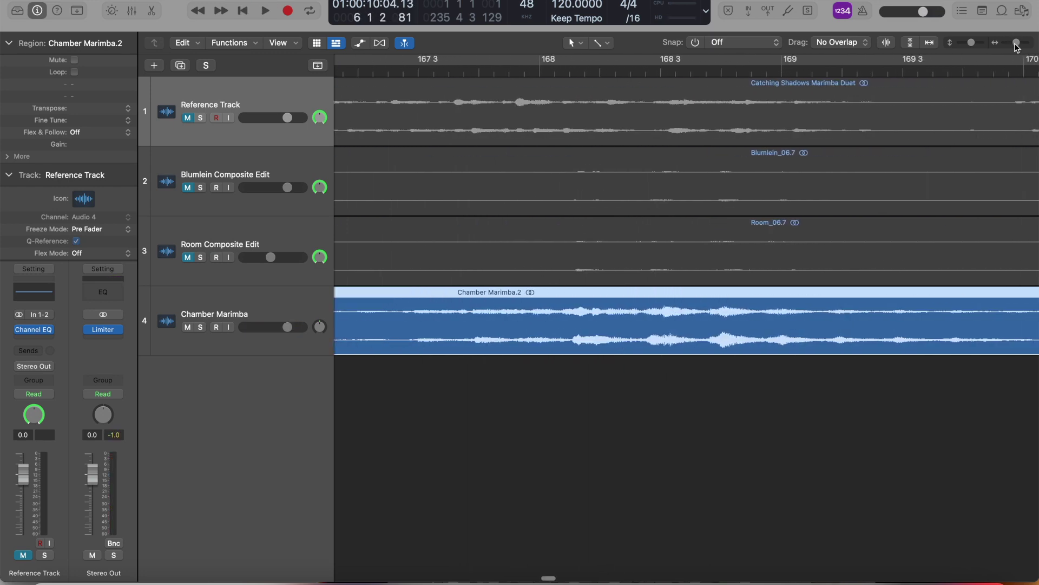
left_click_drag(1016, 42, 1005, 43)
left_click(651, 70)
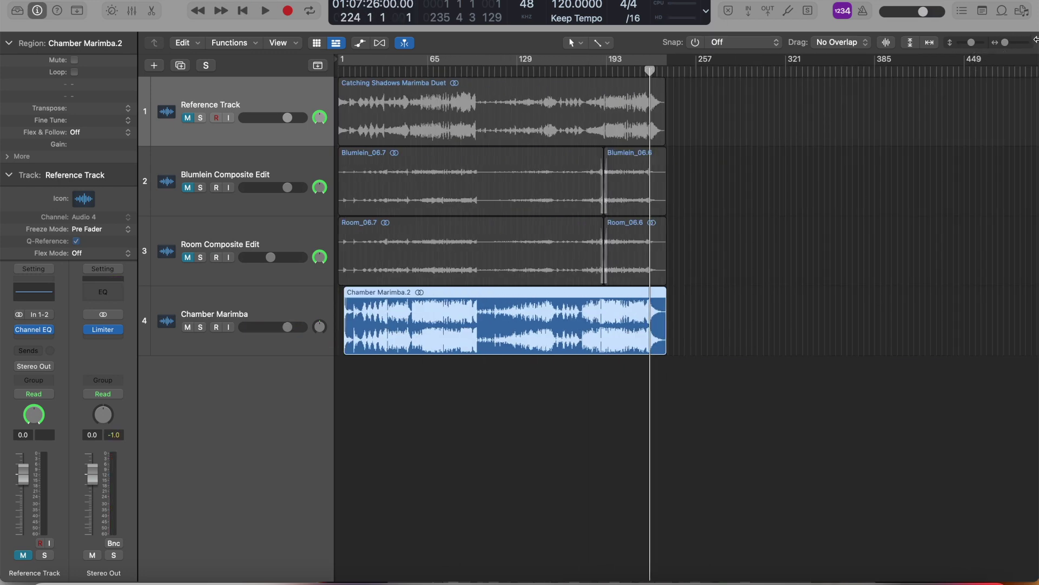
left_click_drag(1005, 42, 1010, 42)
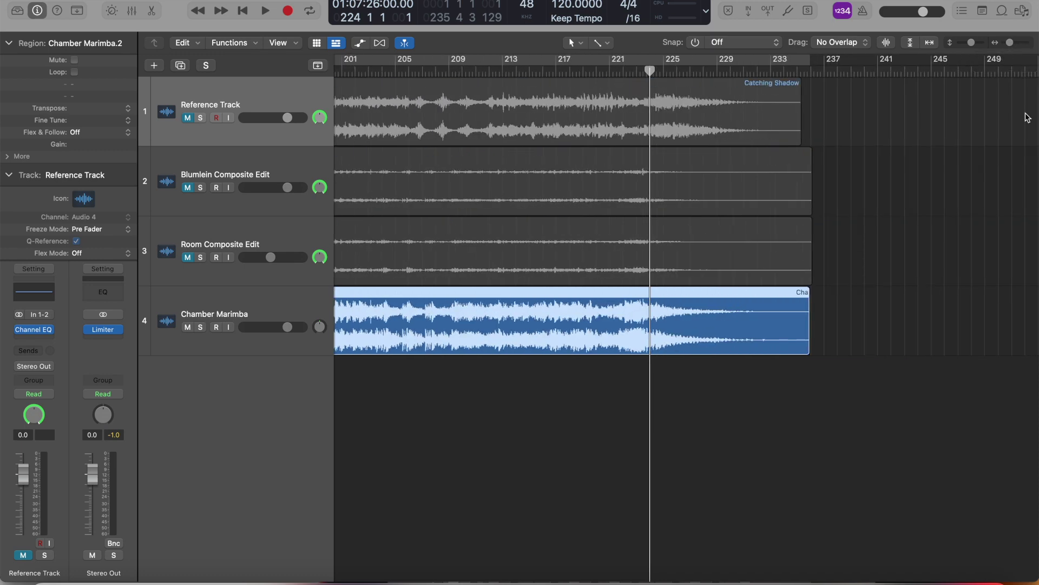
key("space")
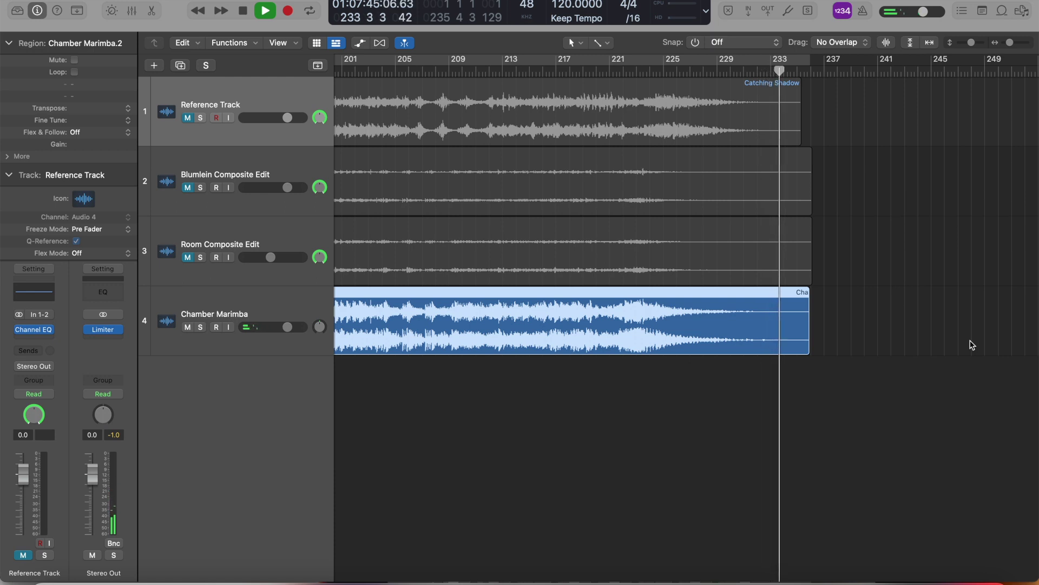
key("space")
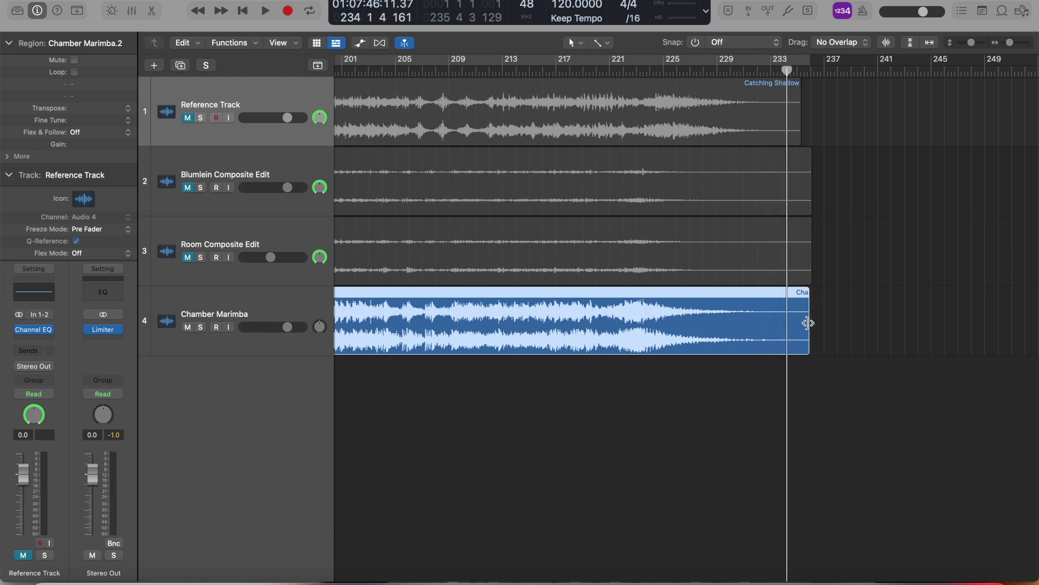
Step: Trim the marimba region's end to the playhead near bar 234 and add a fade-out
left_click_drag(809, 328, 788, 327)
left_click_drag(784, 70, 848, 70)
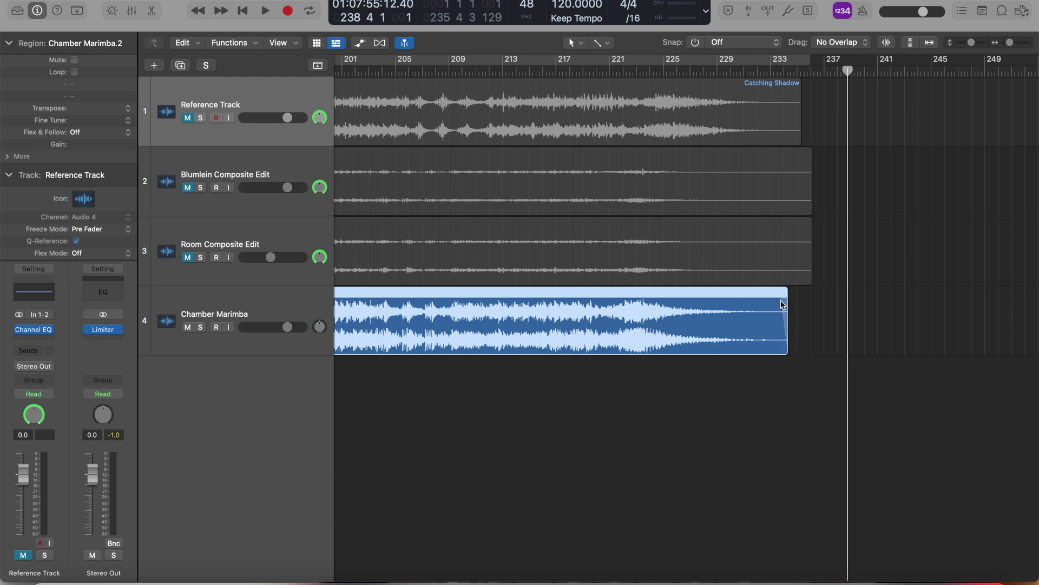
left_click_drag(781, 304, 752, 301)
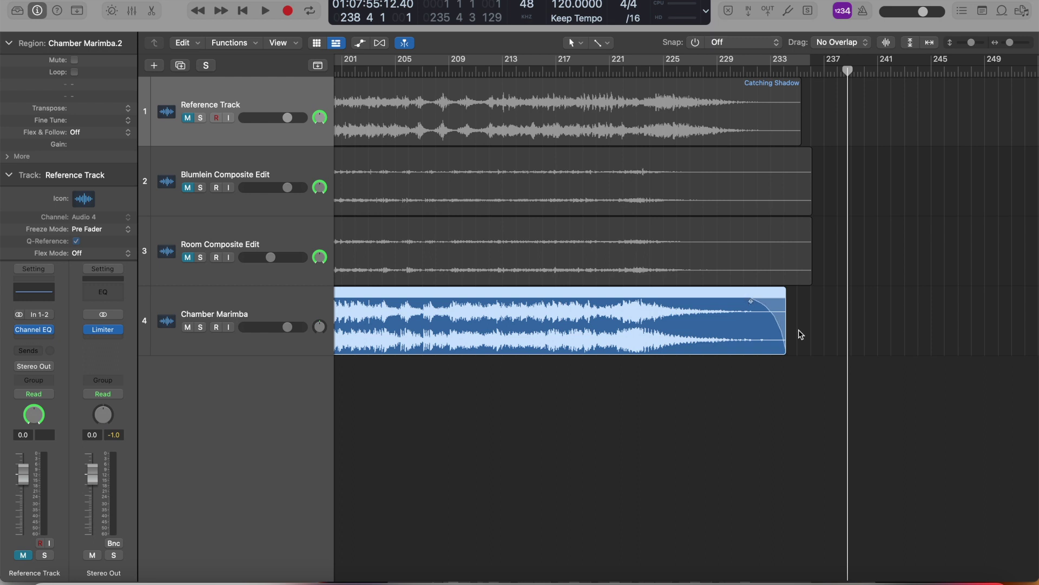
Step: Audition the faded ending from bar 222
left_click(624, 68)
key("space")
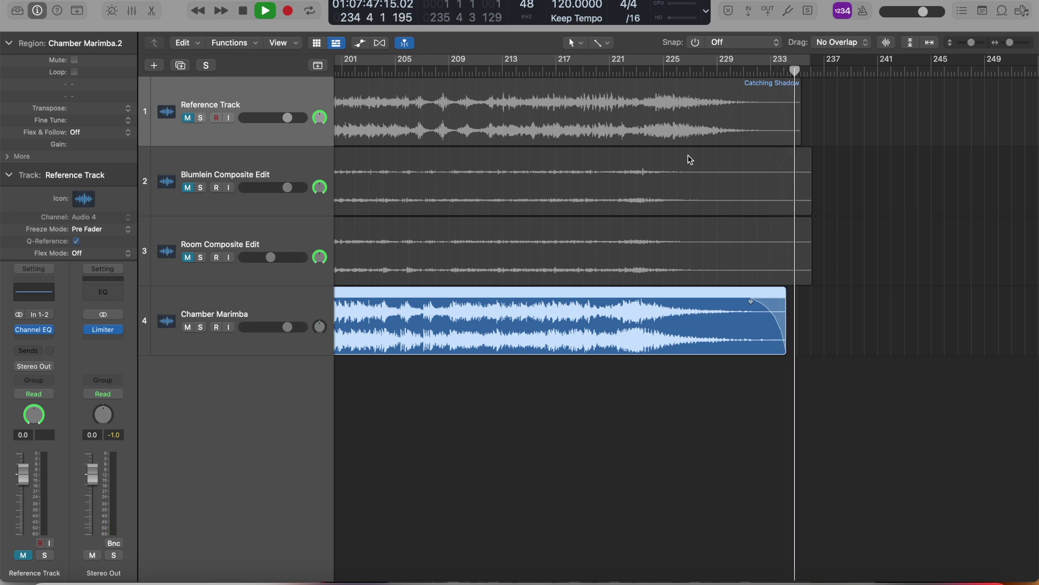
key("space")
scroll(657, 383, "left", 20)
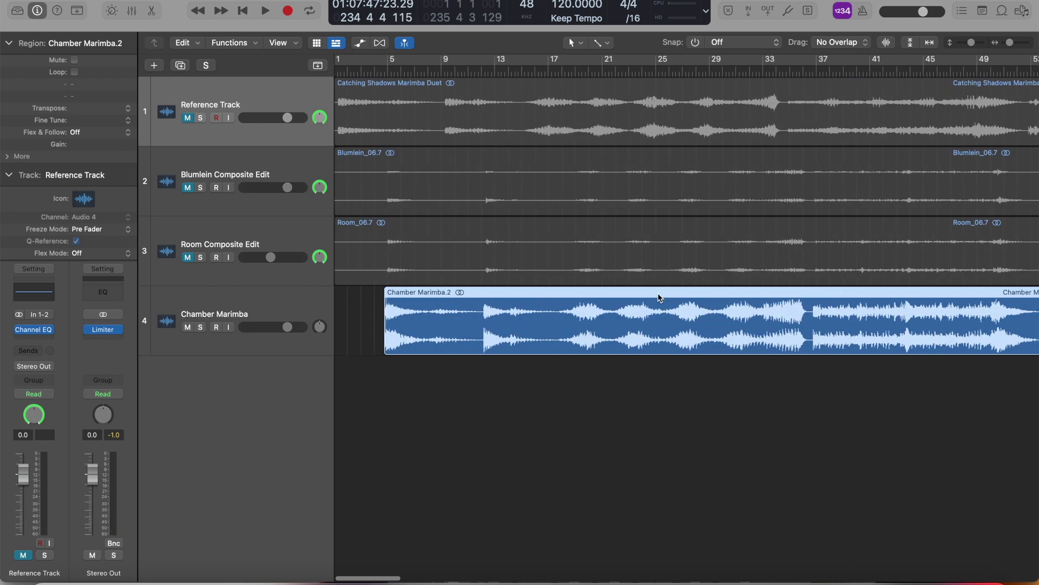
Step: Move the marimba region to start exactly at bar 1 and select the Chamber Marimba track
left_click_drag(660, 297, 607, 295)
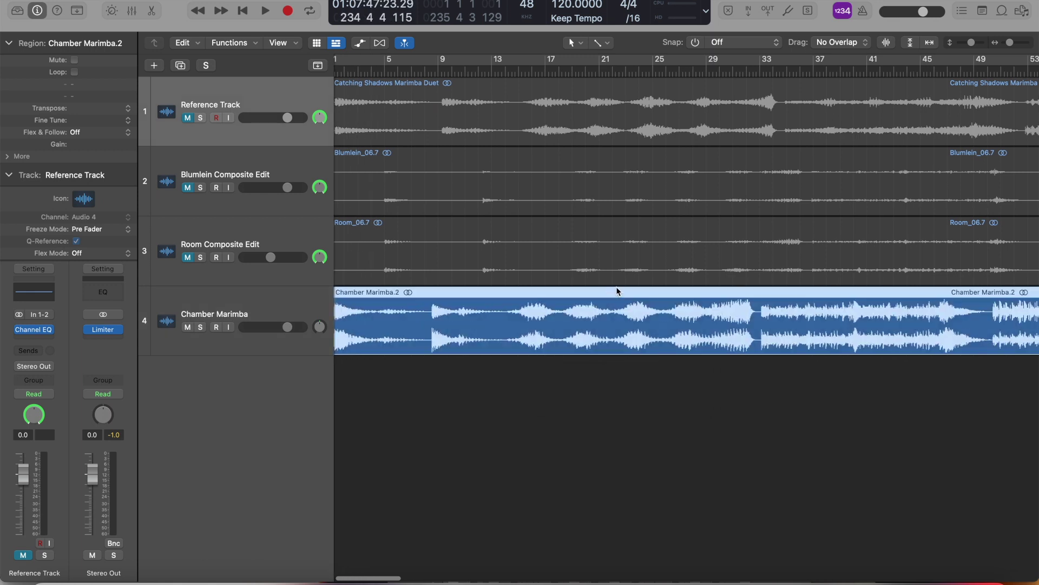
scroll(616, 287, "left", 2)
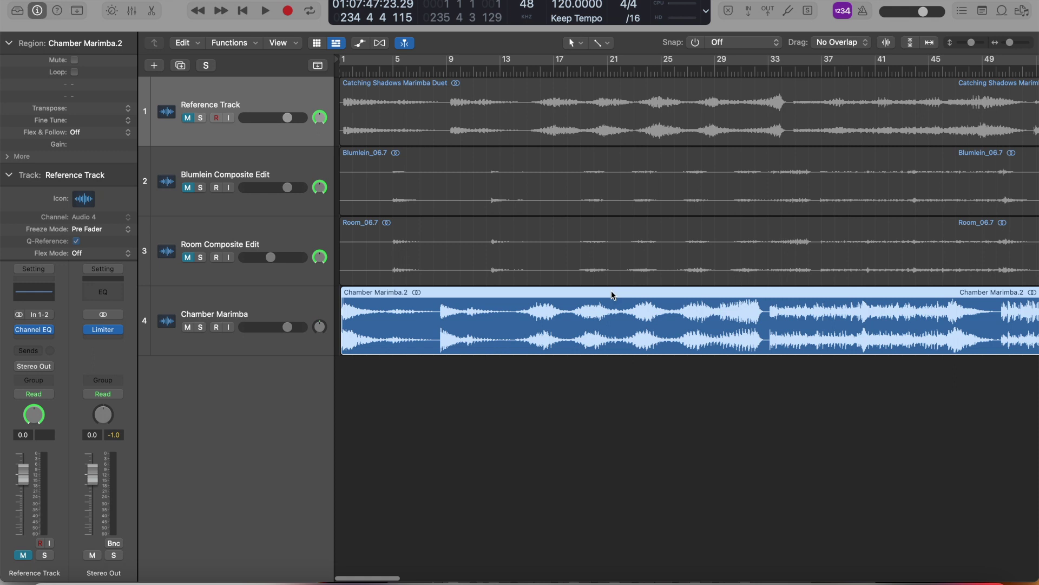
left_click_drag(612, 295, 609, 295)
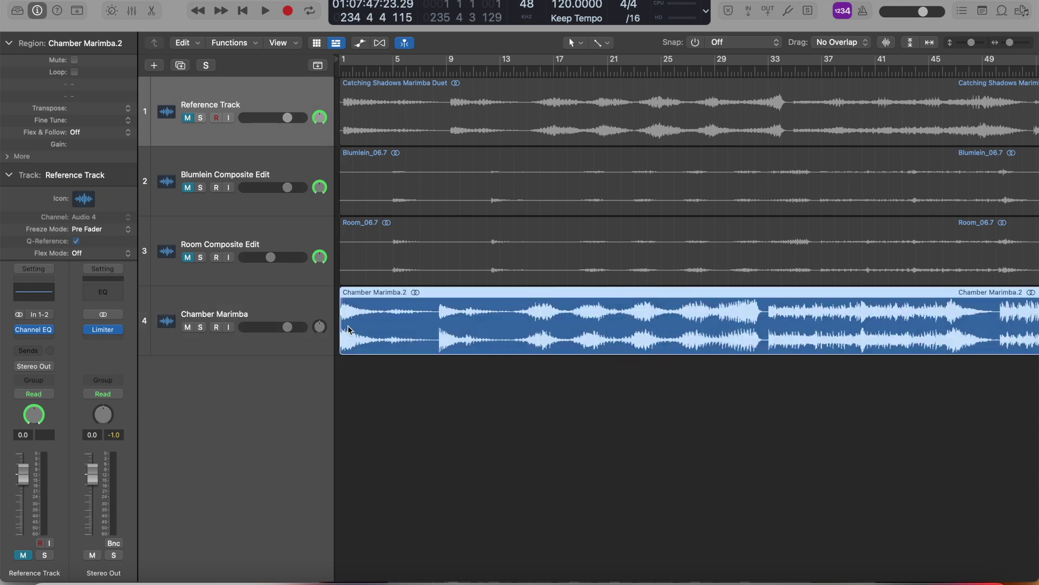
left_click(282, 295)
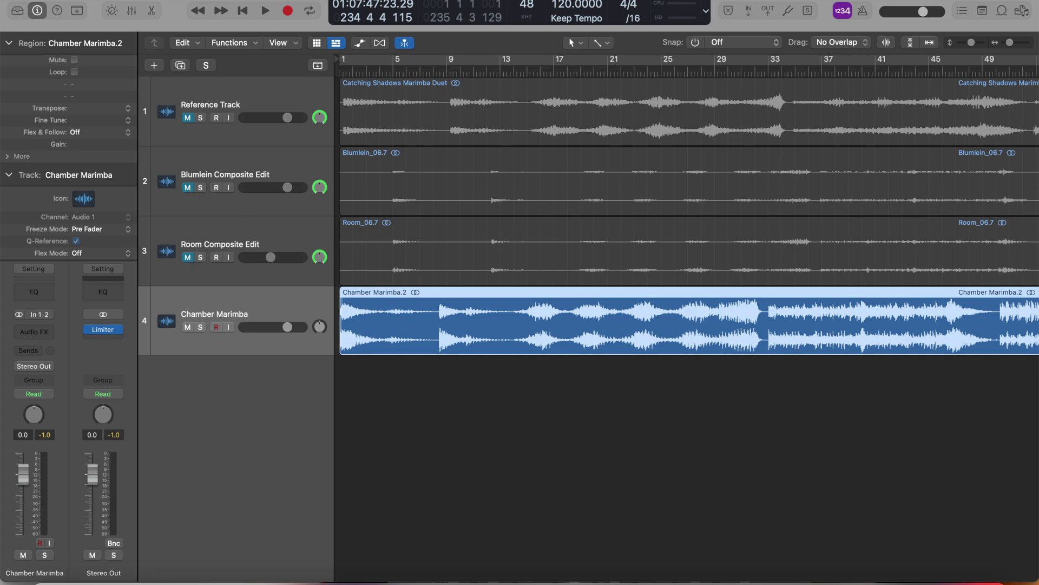
Step: Set up a project bounce as AIFF at 24 Bit and 48000 sample rate
left_click(87, 0)
mouse_move(170, 282)
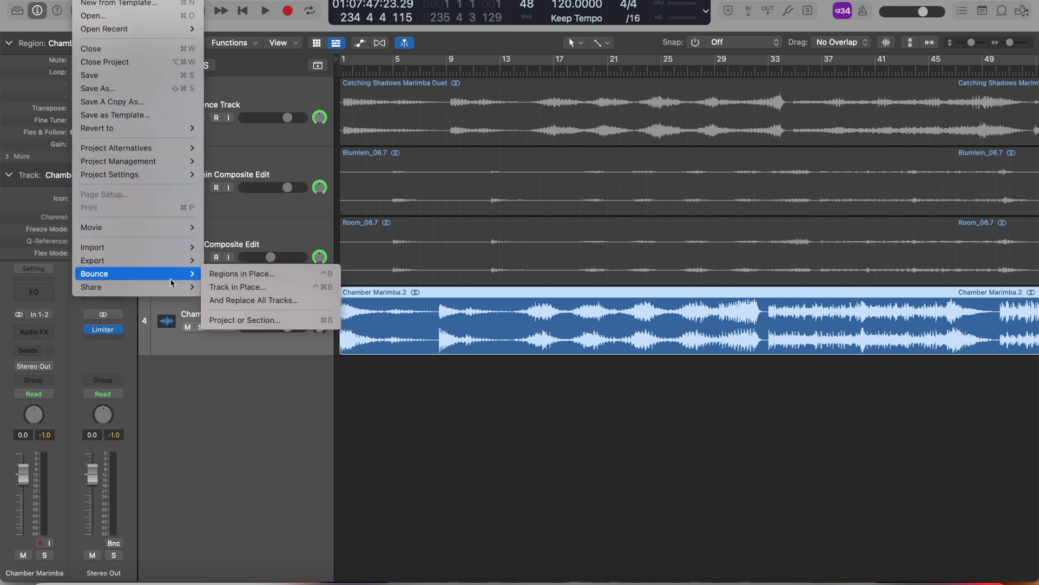
left_click(236, 320)
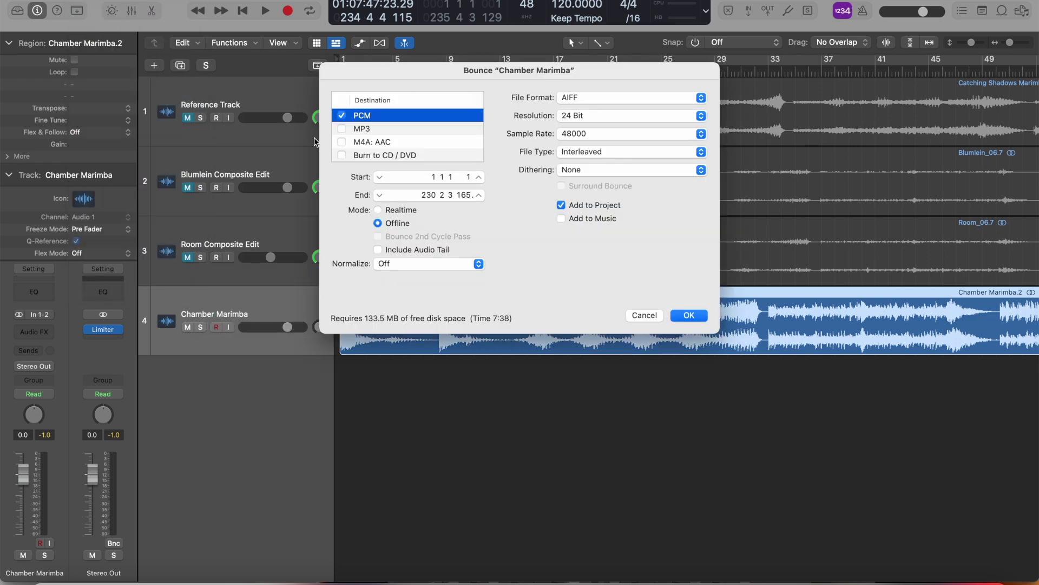
left_click(639, 119)
left_click(637, 119)
left_click(598, 135)
left_click(580, 136)
left_click(689, 316)
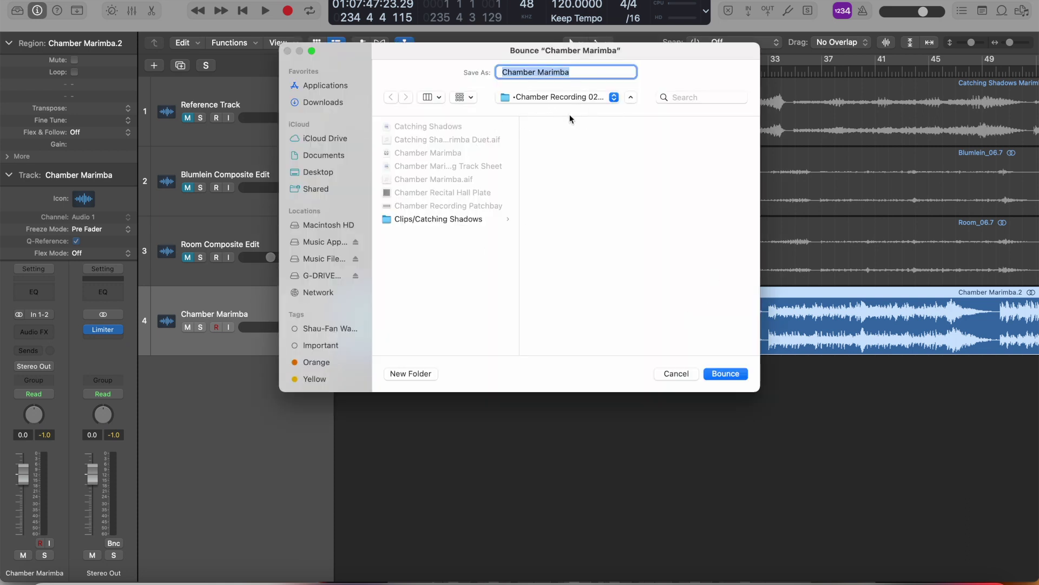
Step: Name the bounce file 'Chamber Marimba Shadows' and bounce the mix
left_click(507, 72)
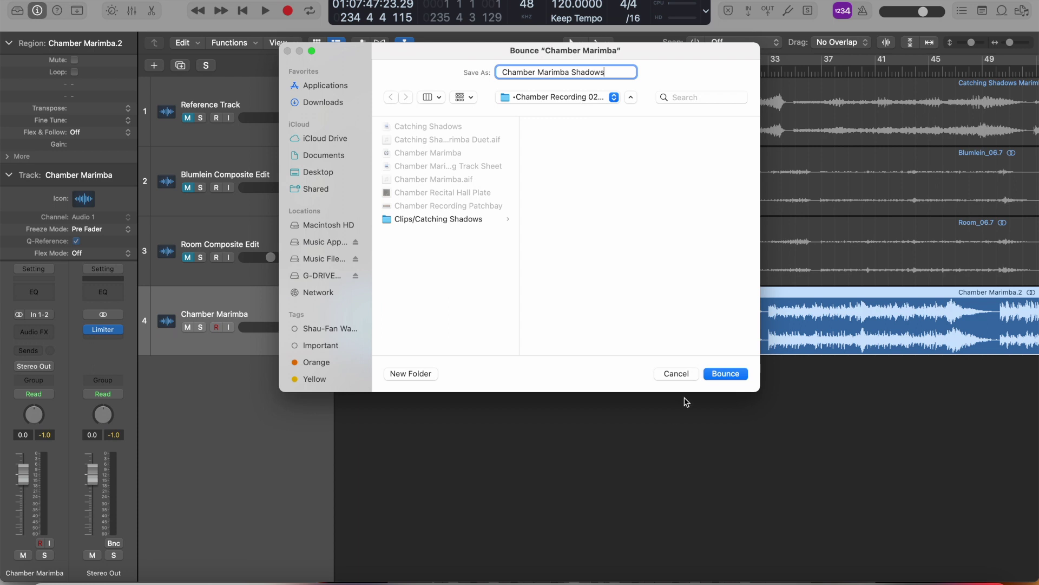
left_click(721, 374)
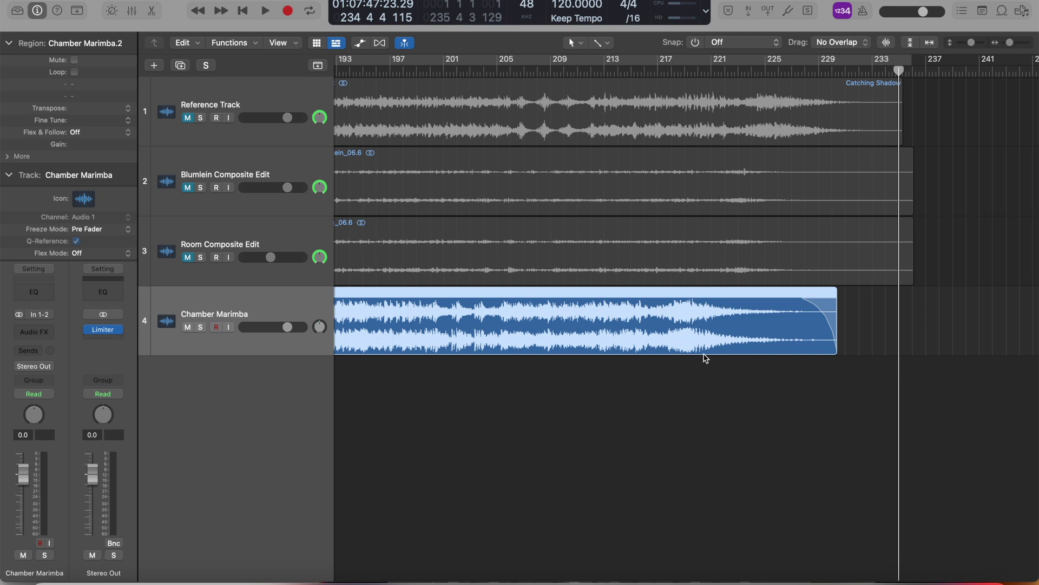
left_click(82, 6)
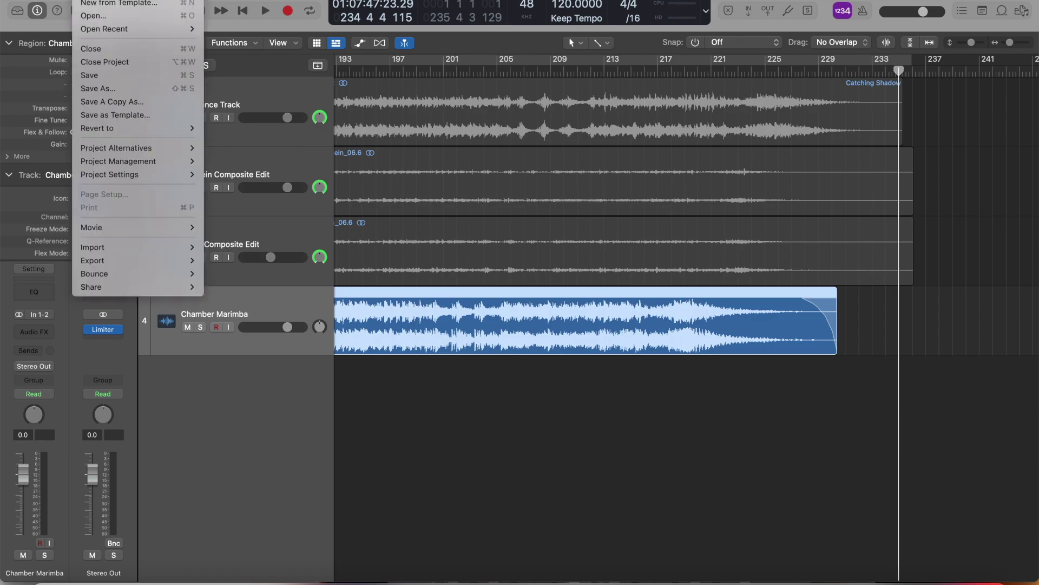